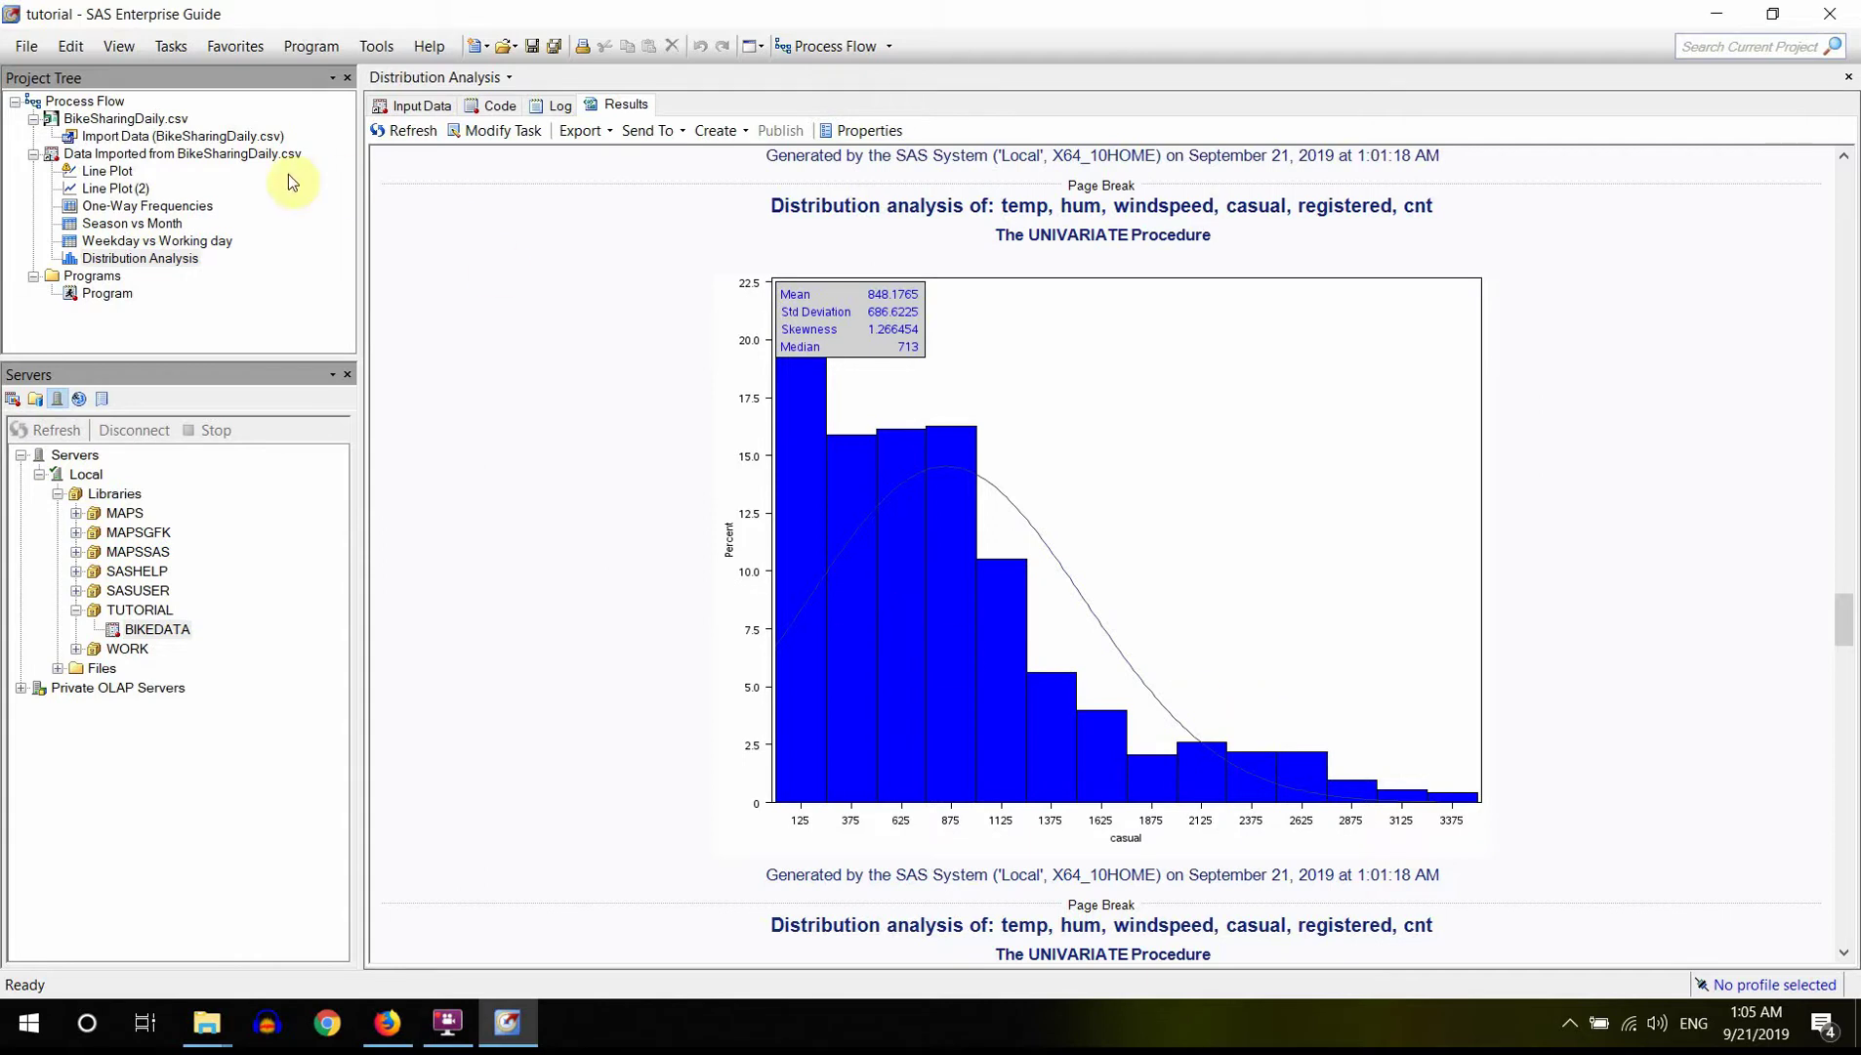
- Open the 'Data Imported from BikeSharingDaily.csv' data table from the Project Tree
{"action": "double_click", "coordinate": [240, 156]}
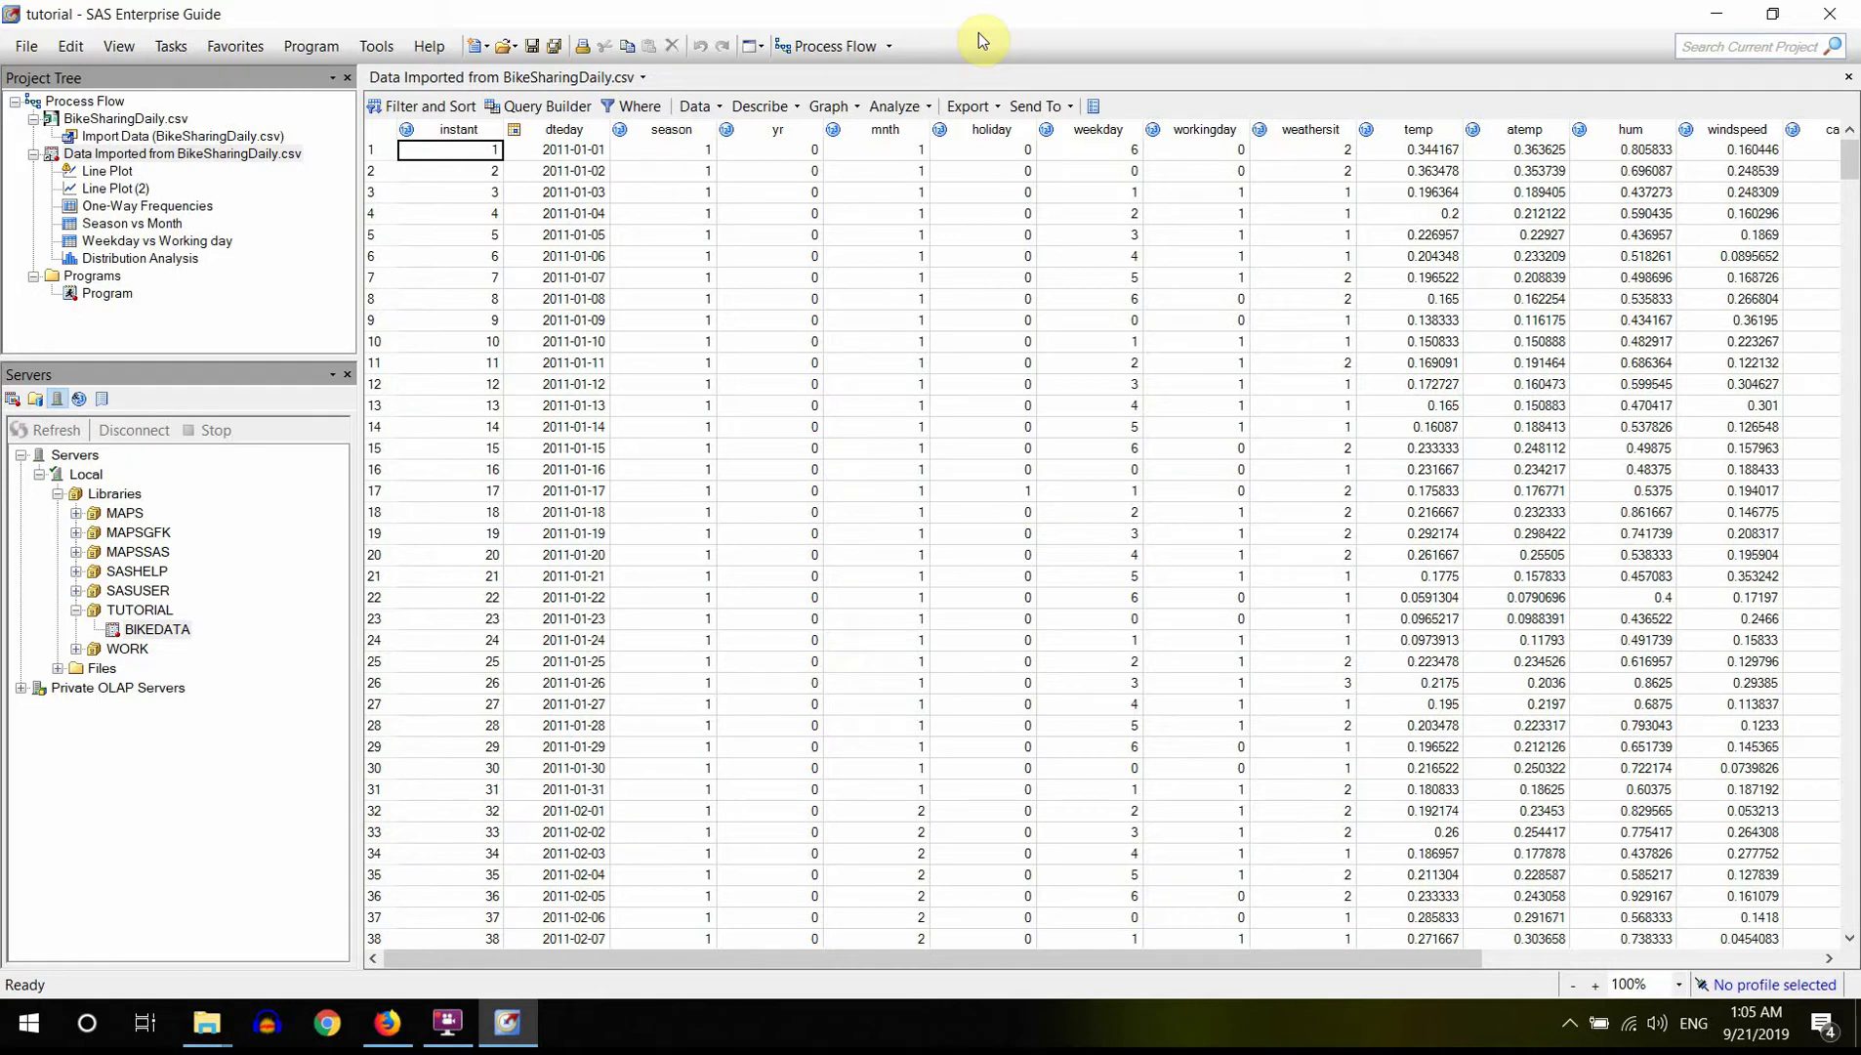
- Start a Query Builder on TUTORIAL.BIKEDATA and go to its output name
{"action": "left_click", "coordinate": [564, 110]}
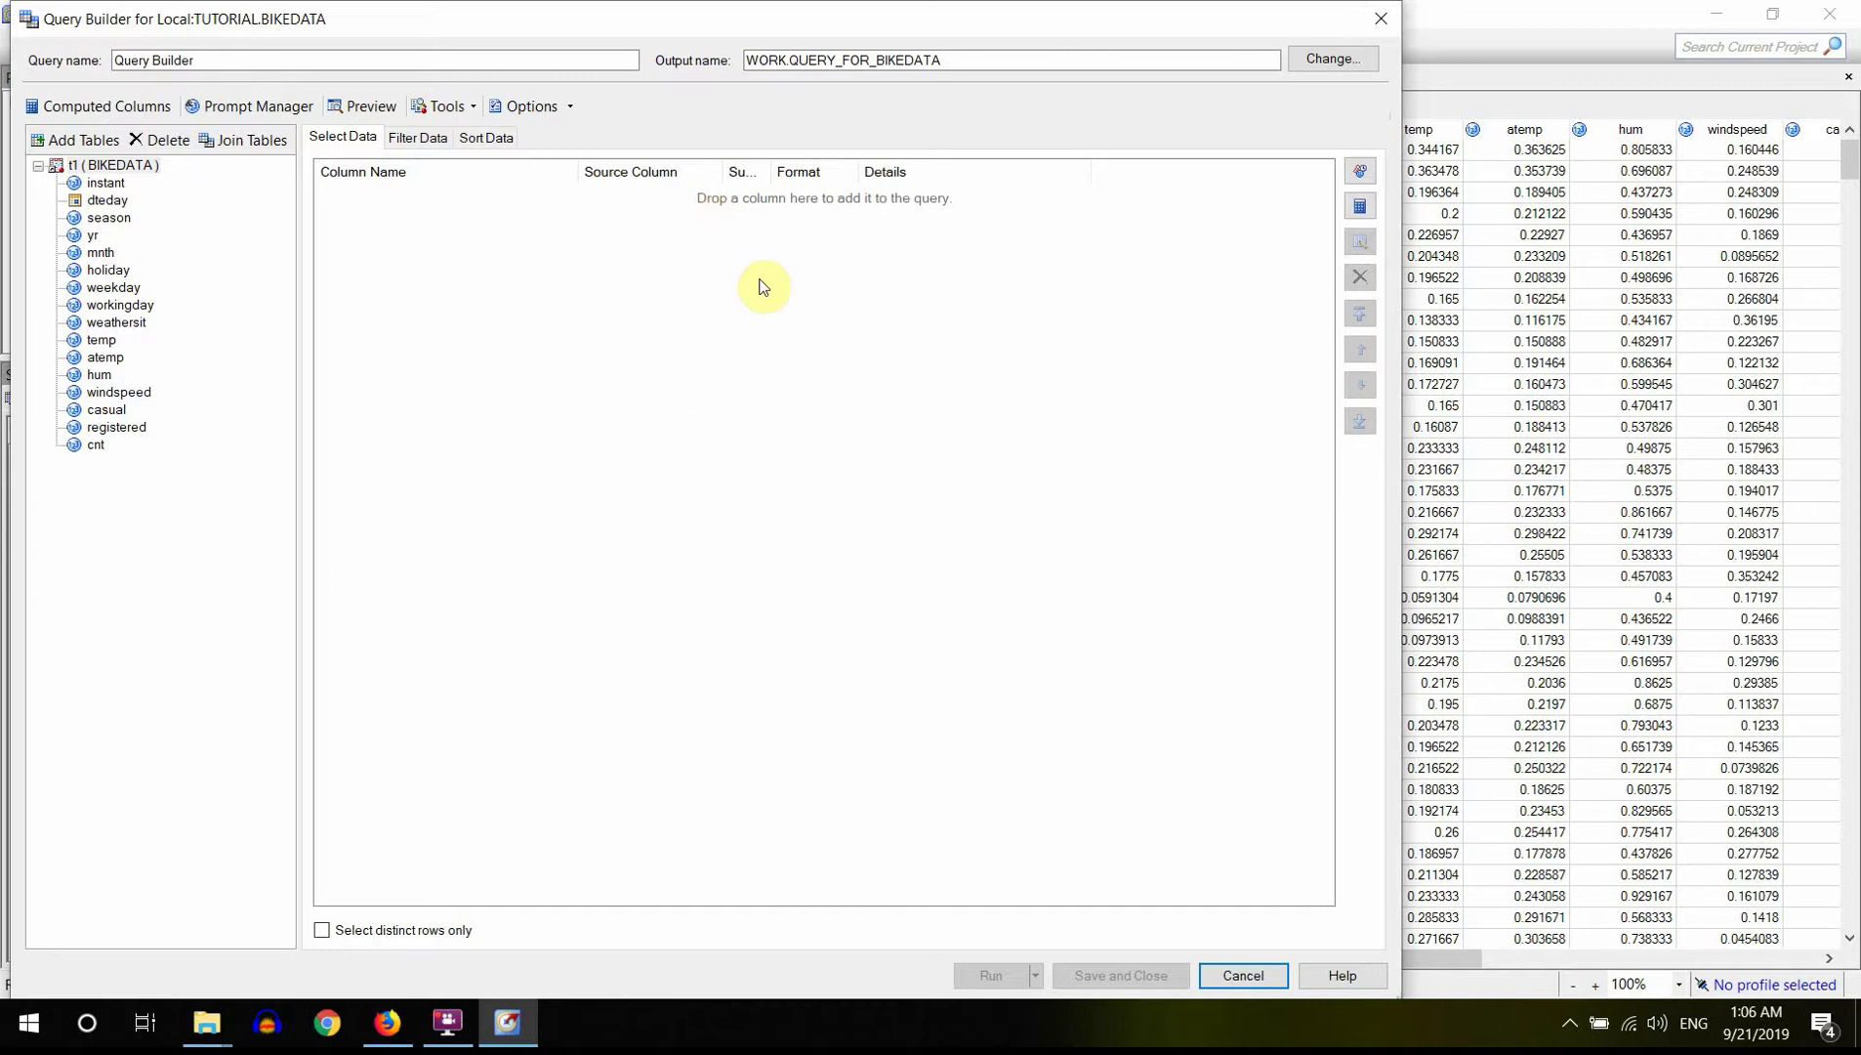
{"action": "left_click", "coordinate": [781, 58]}
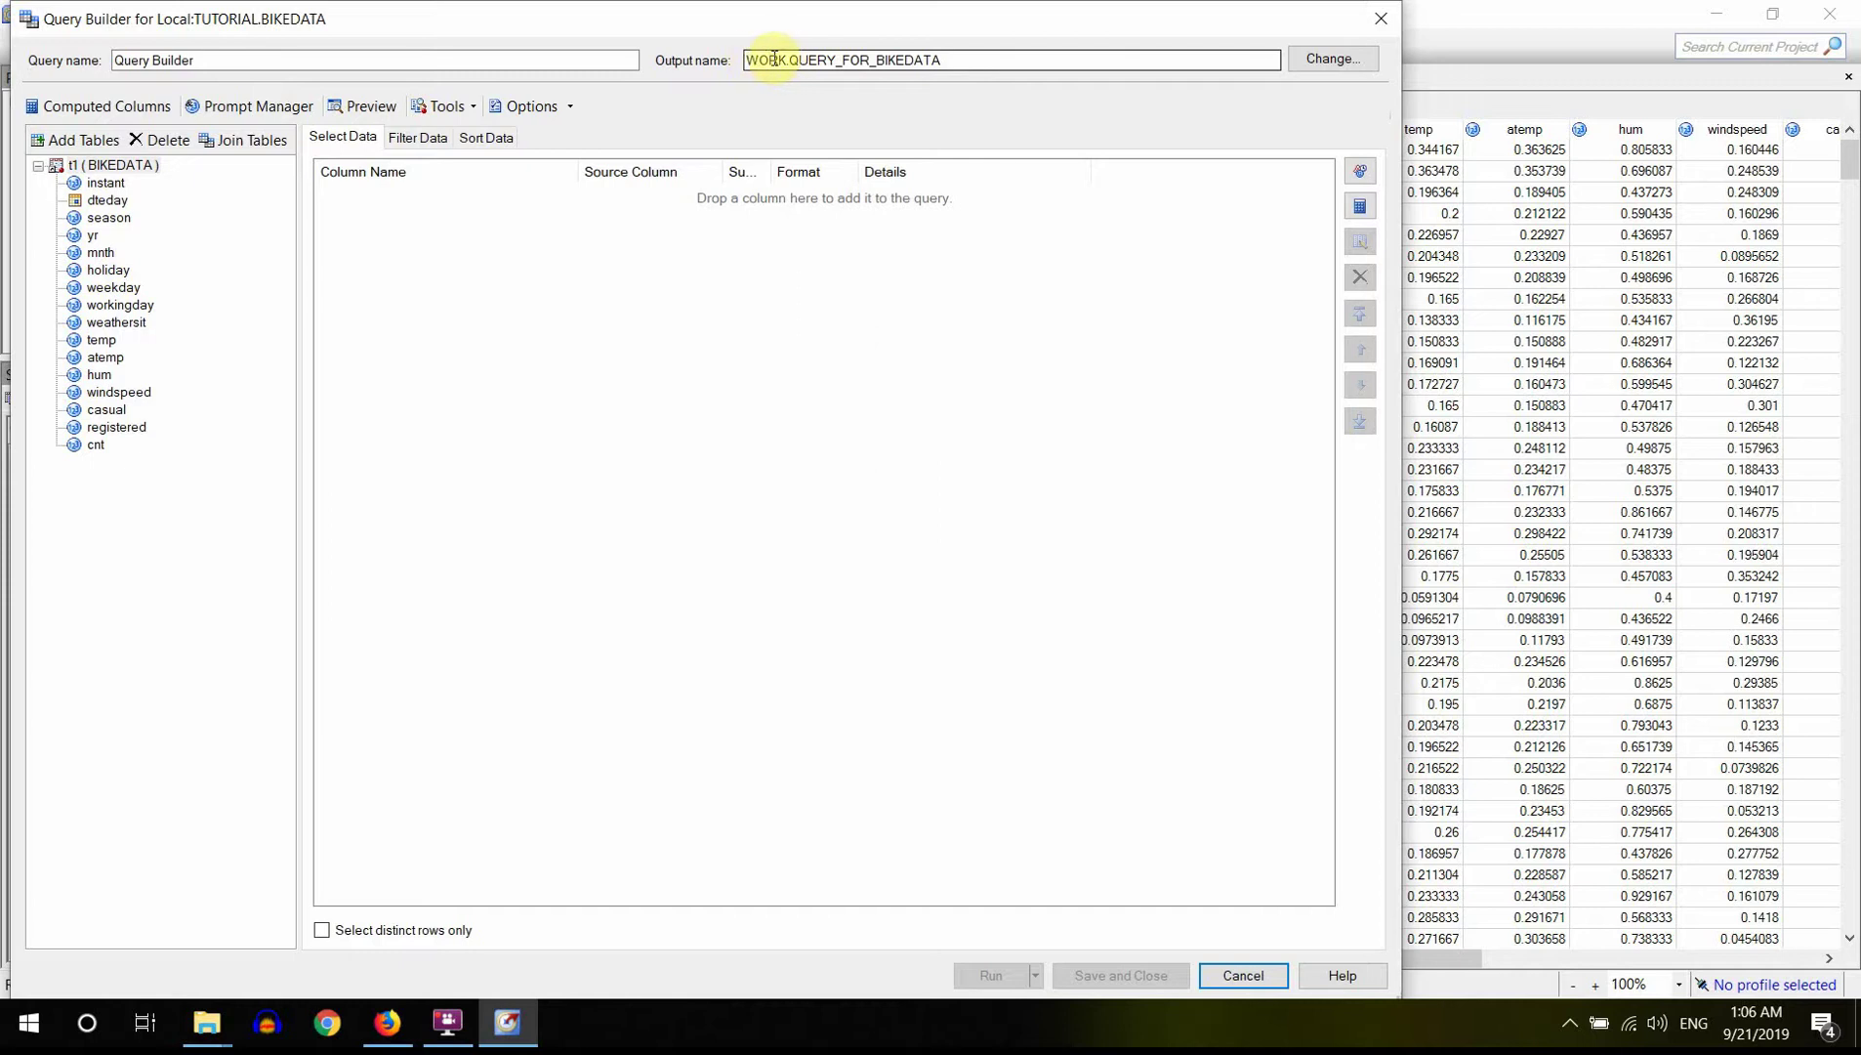
- Save the query output as bikedata1 in the Local server's TUTORIAL library
{"action": "left_click", "coordinate": [1320, 62]}
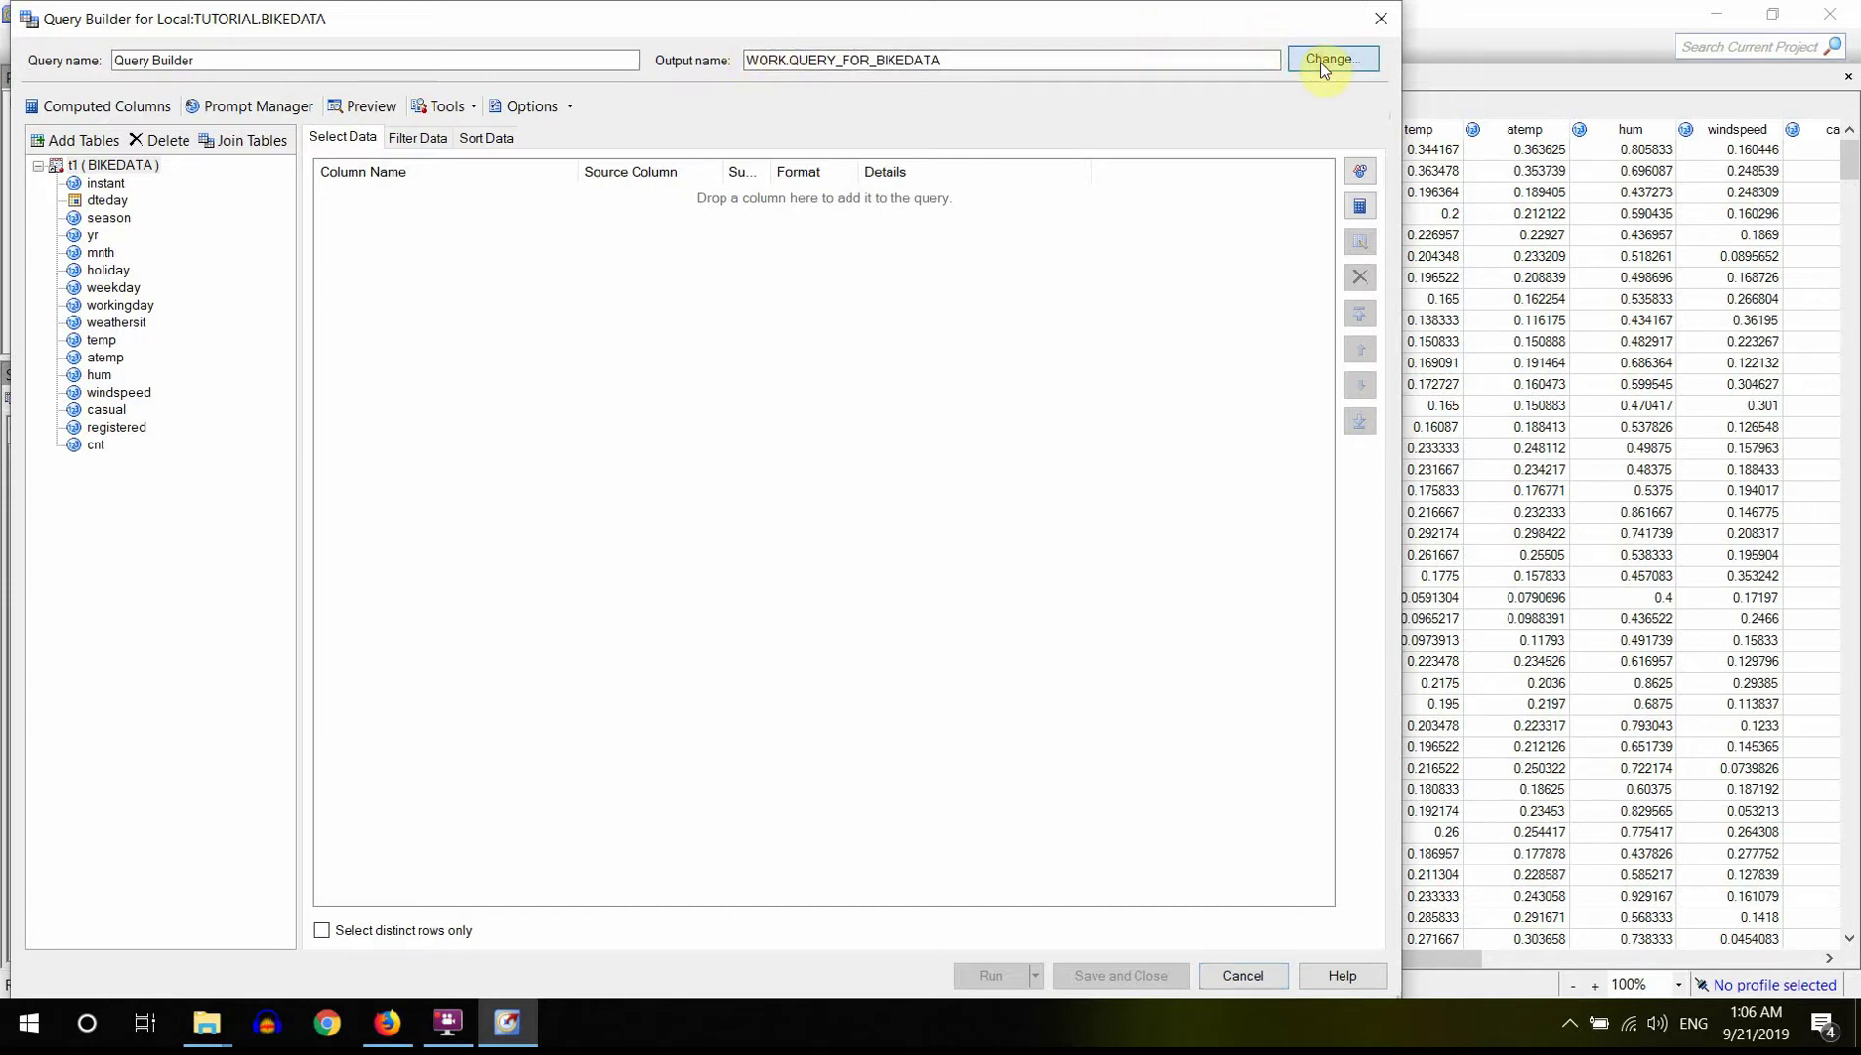
{"action": "left_click", "coordinate": [625, 282]}
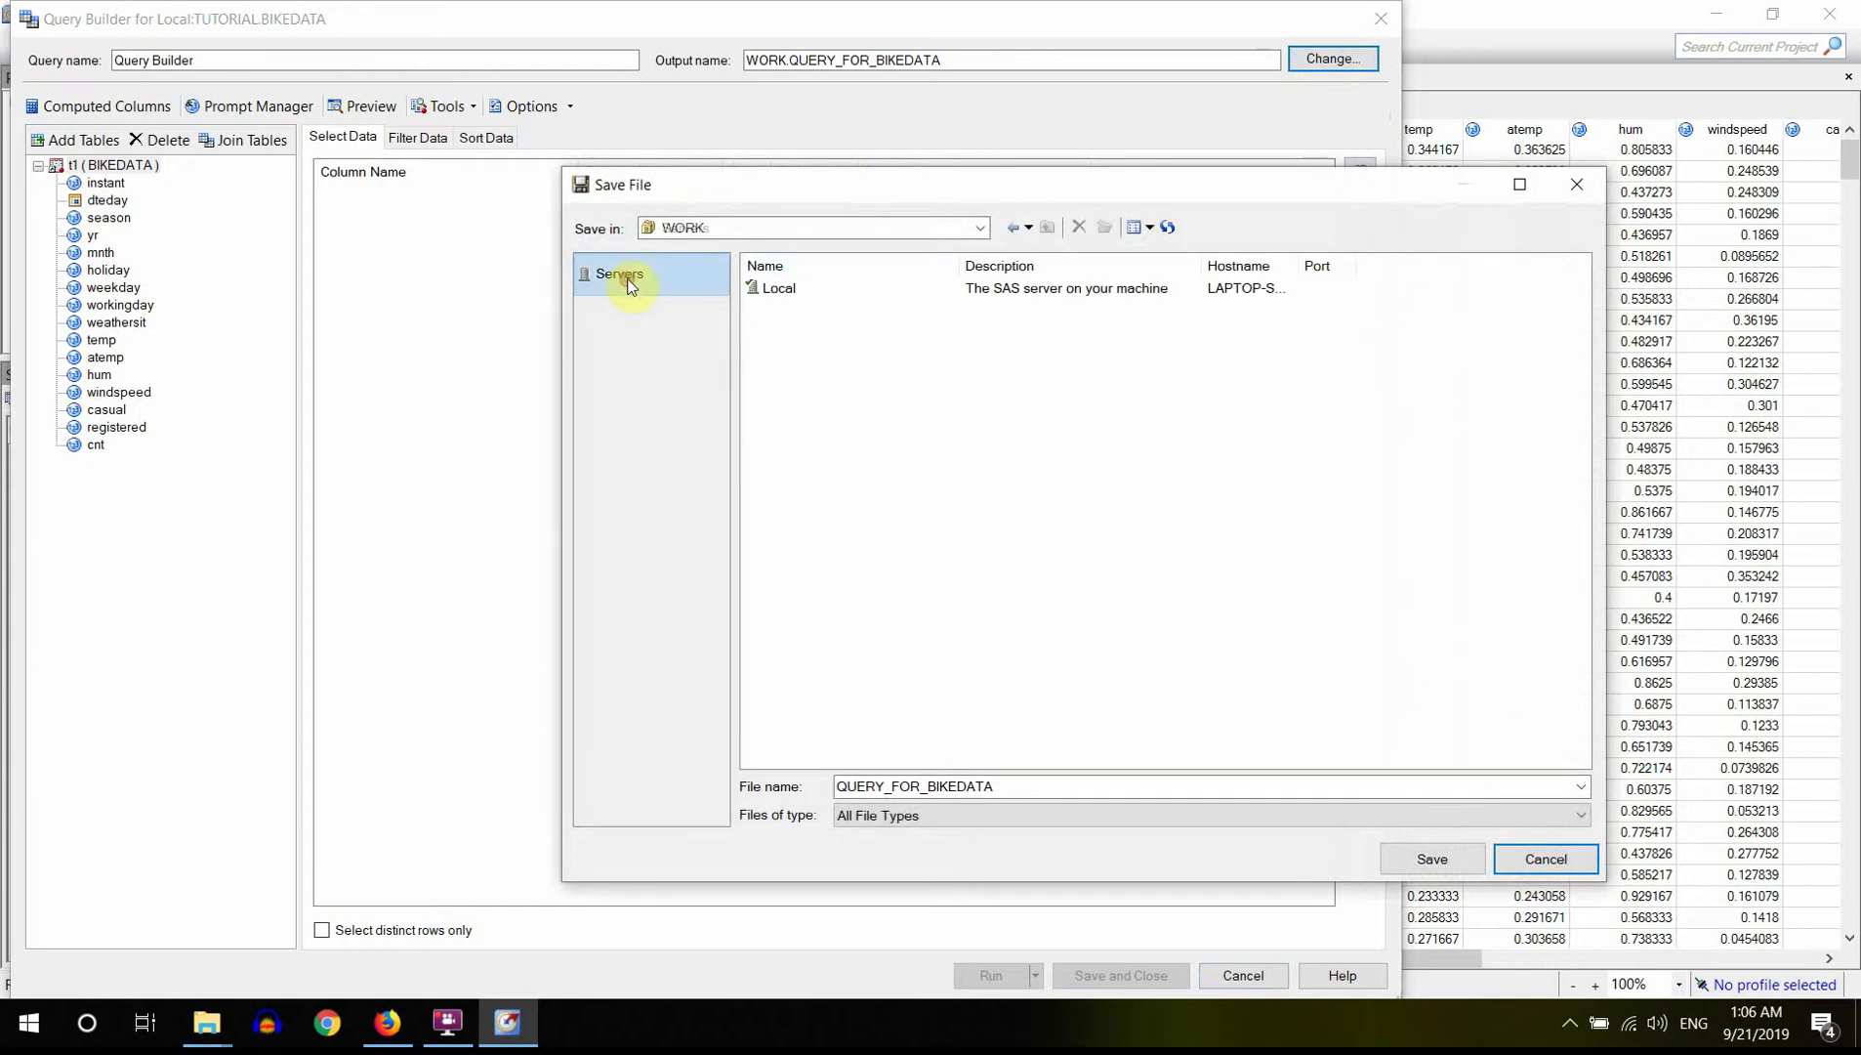
{"action": "double_click", "coordinate": [781, 290]}
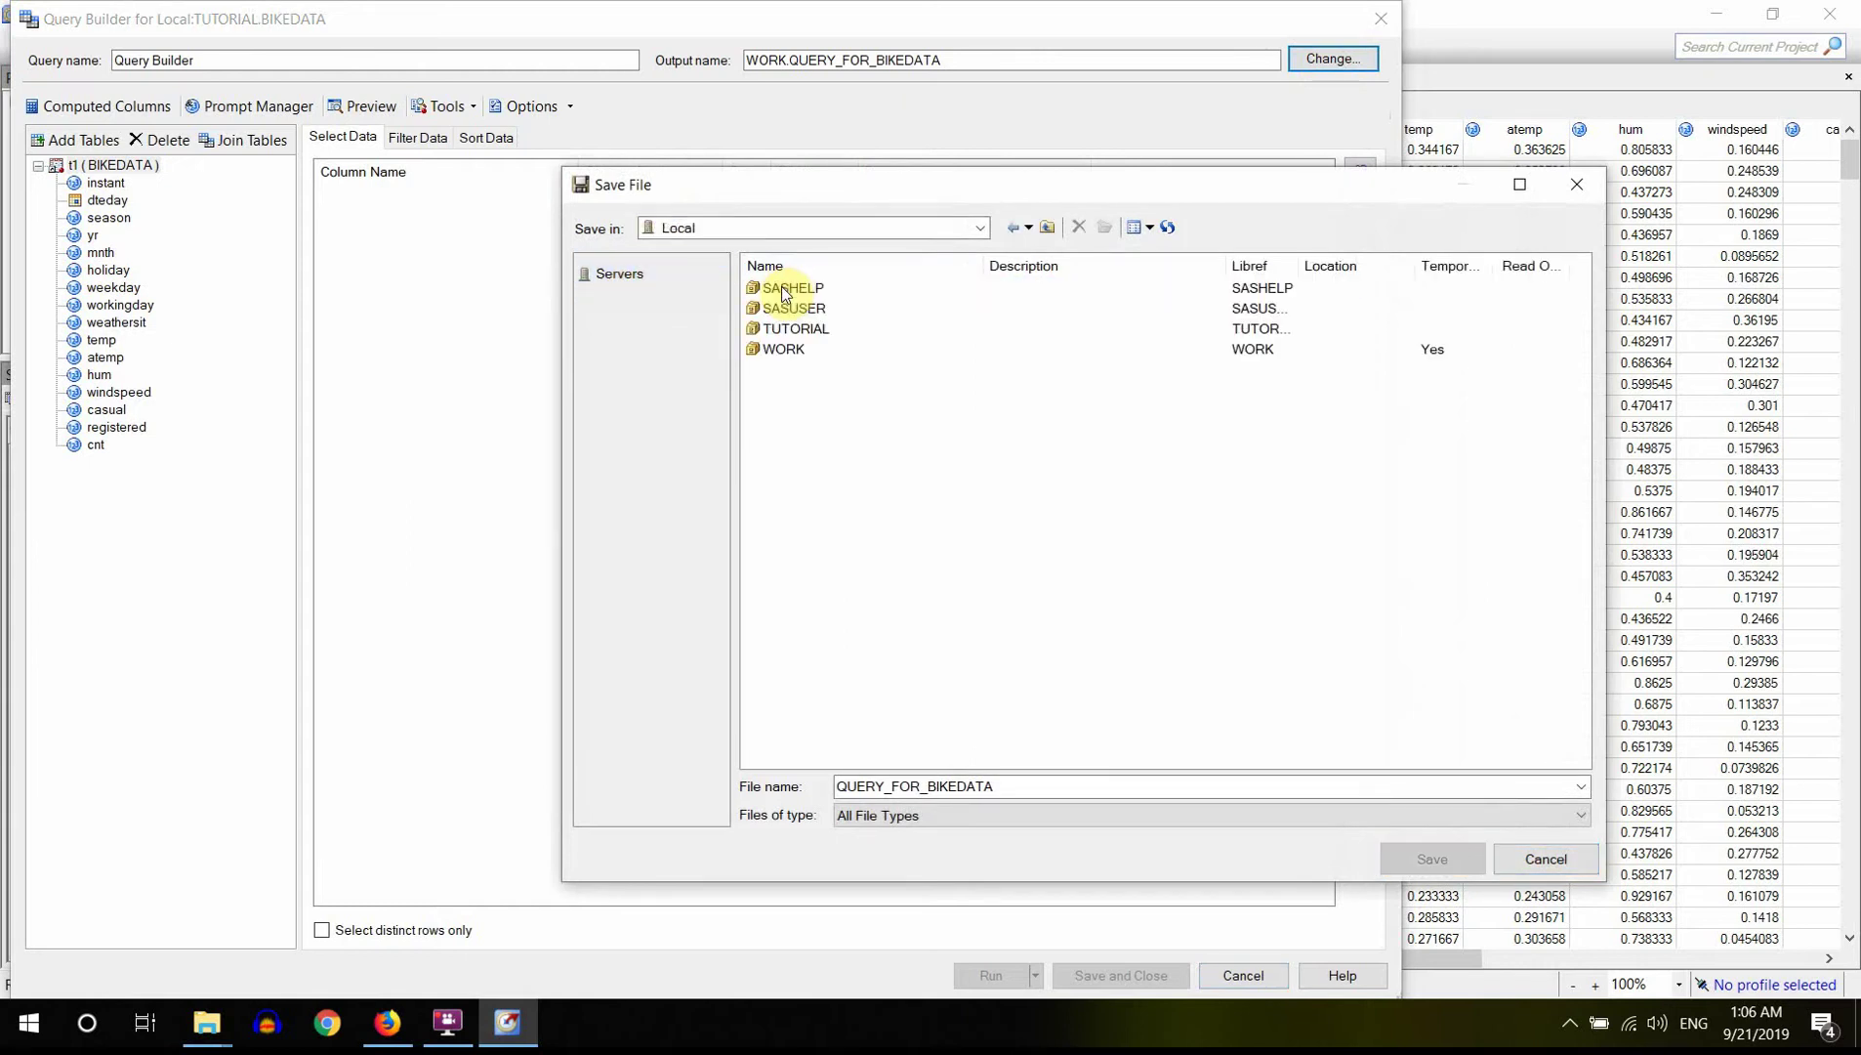
{"action": "double_click", "coordinate": [793, 328]}
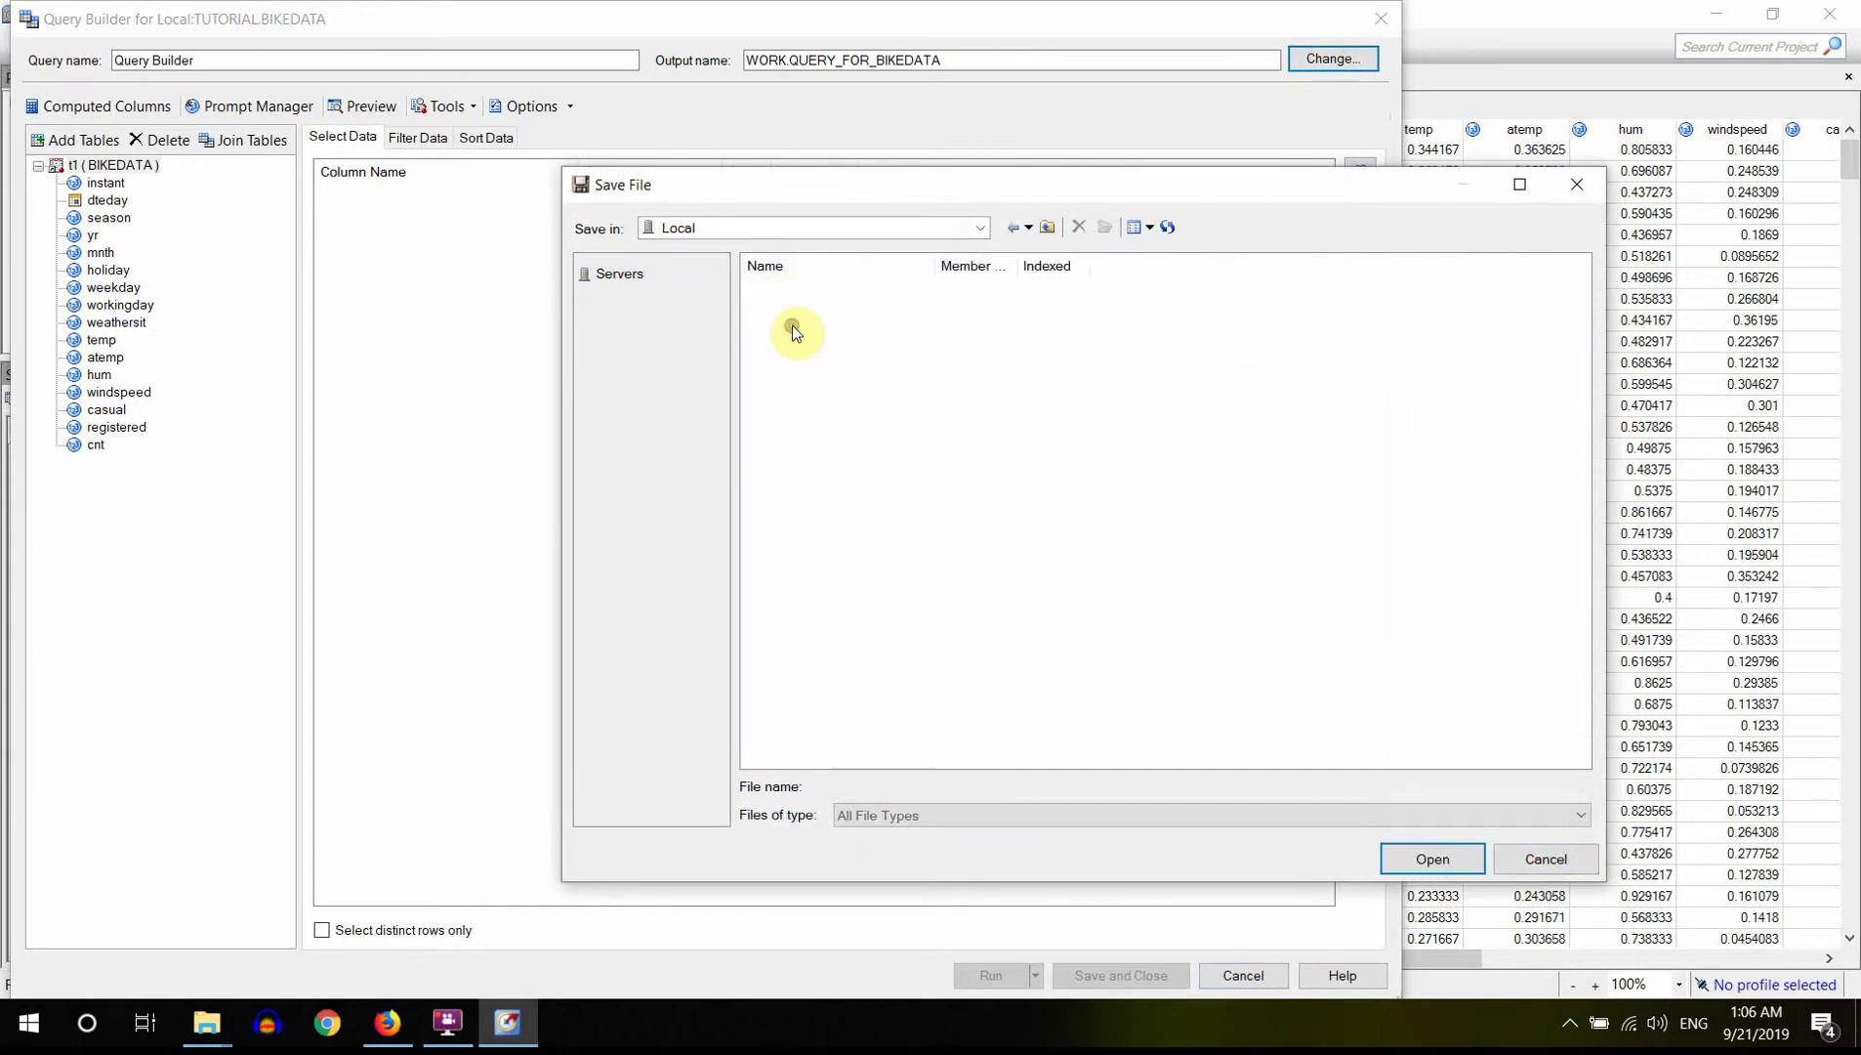
{"action": "double_click", "coordinate": [1041, 789]}
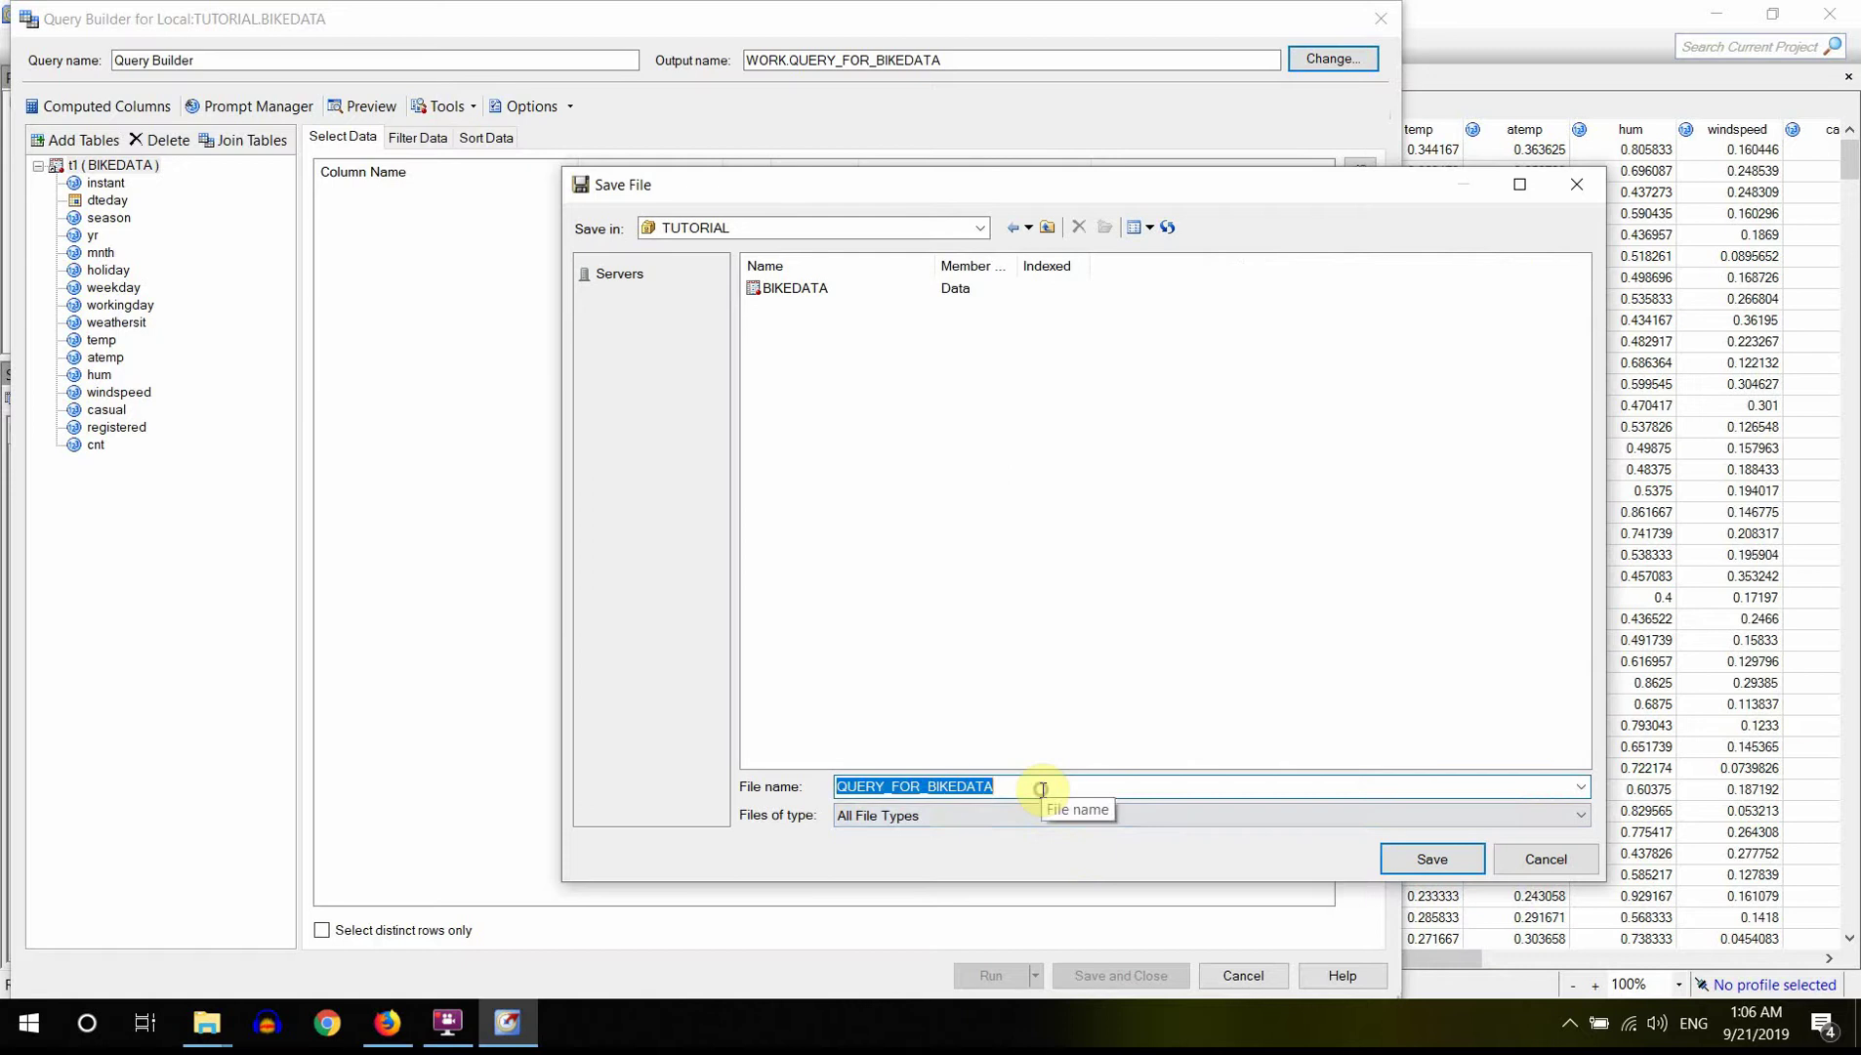
{"action": "type", "text": "bikedata"}
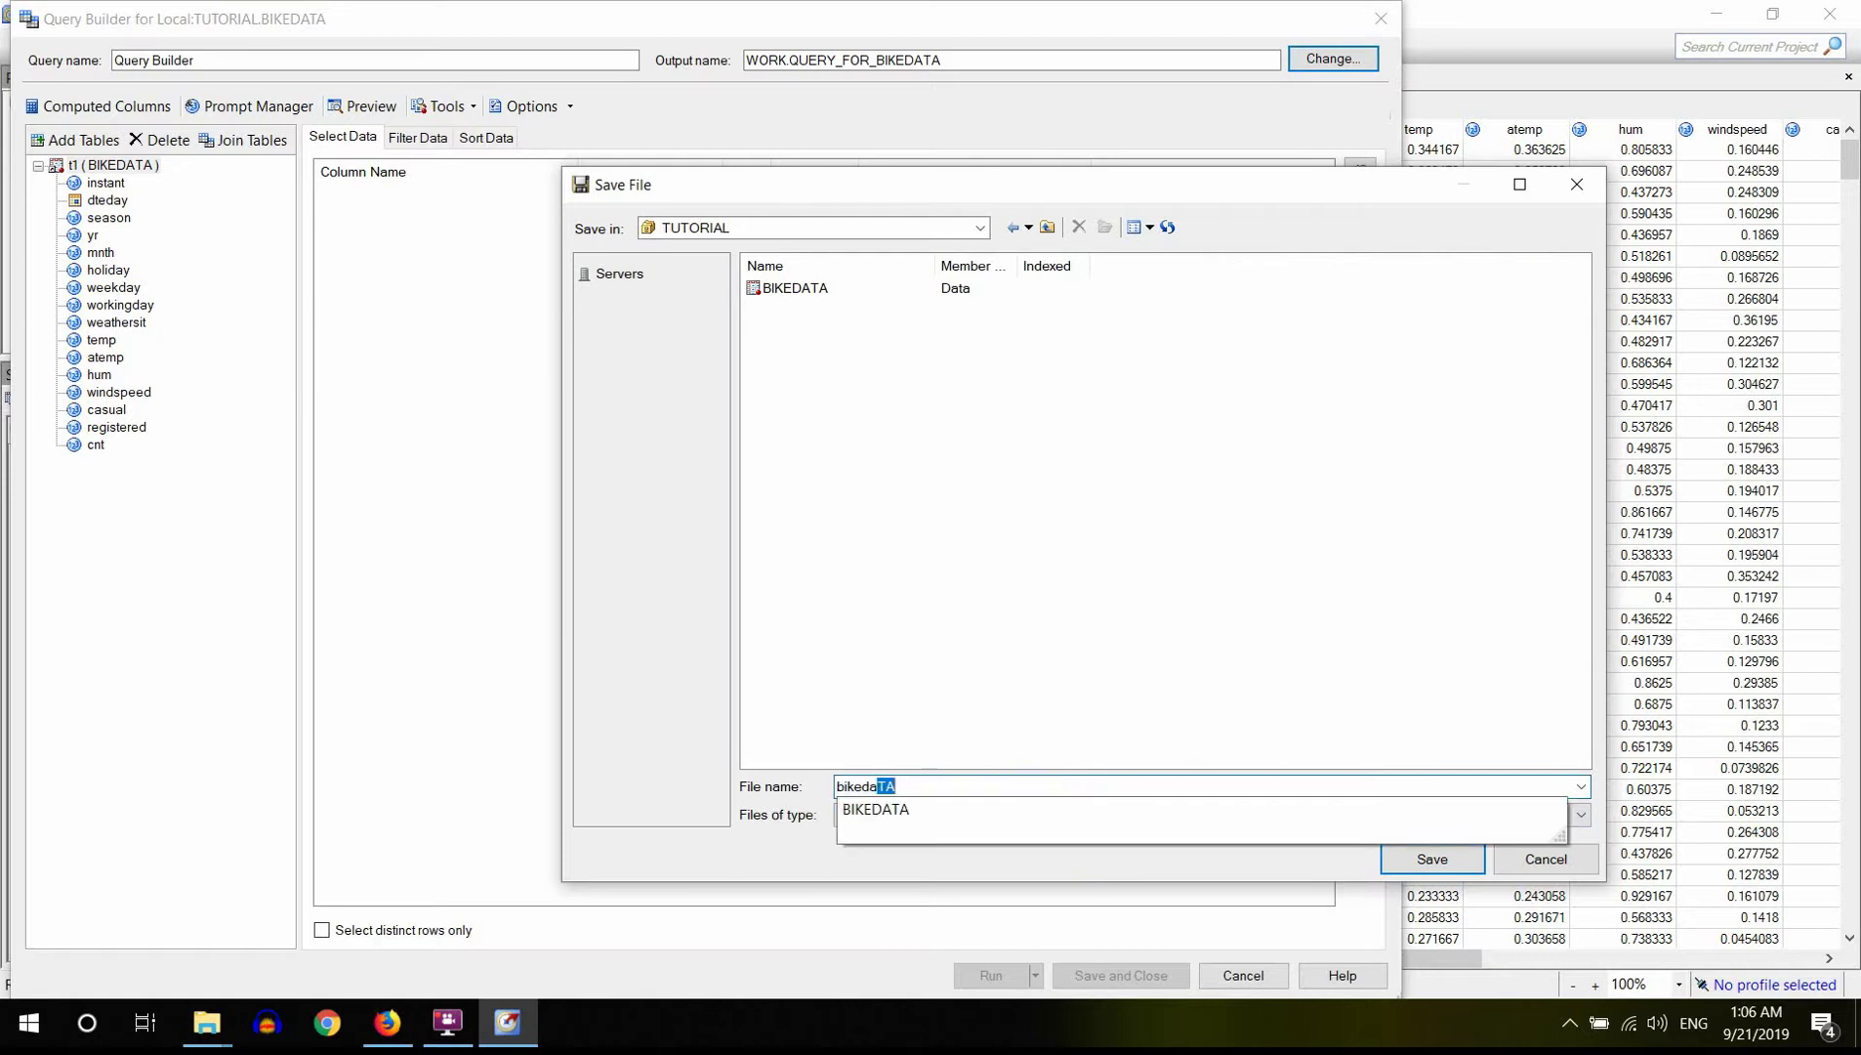
{"action": "type", "text": "2"}
{"action": "key", "text": "BackSpace"}
{"action": "type", "text": "1"}
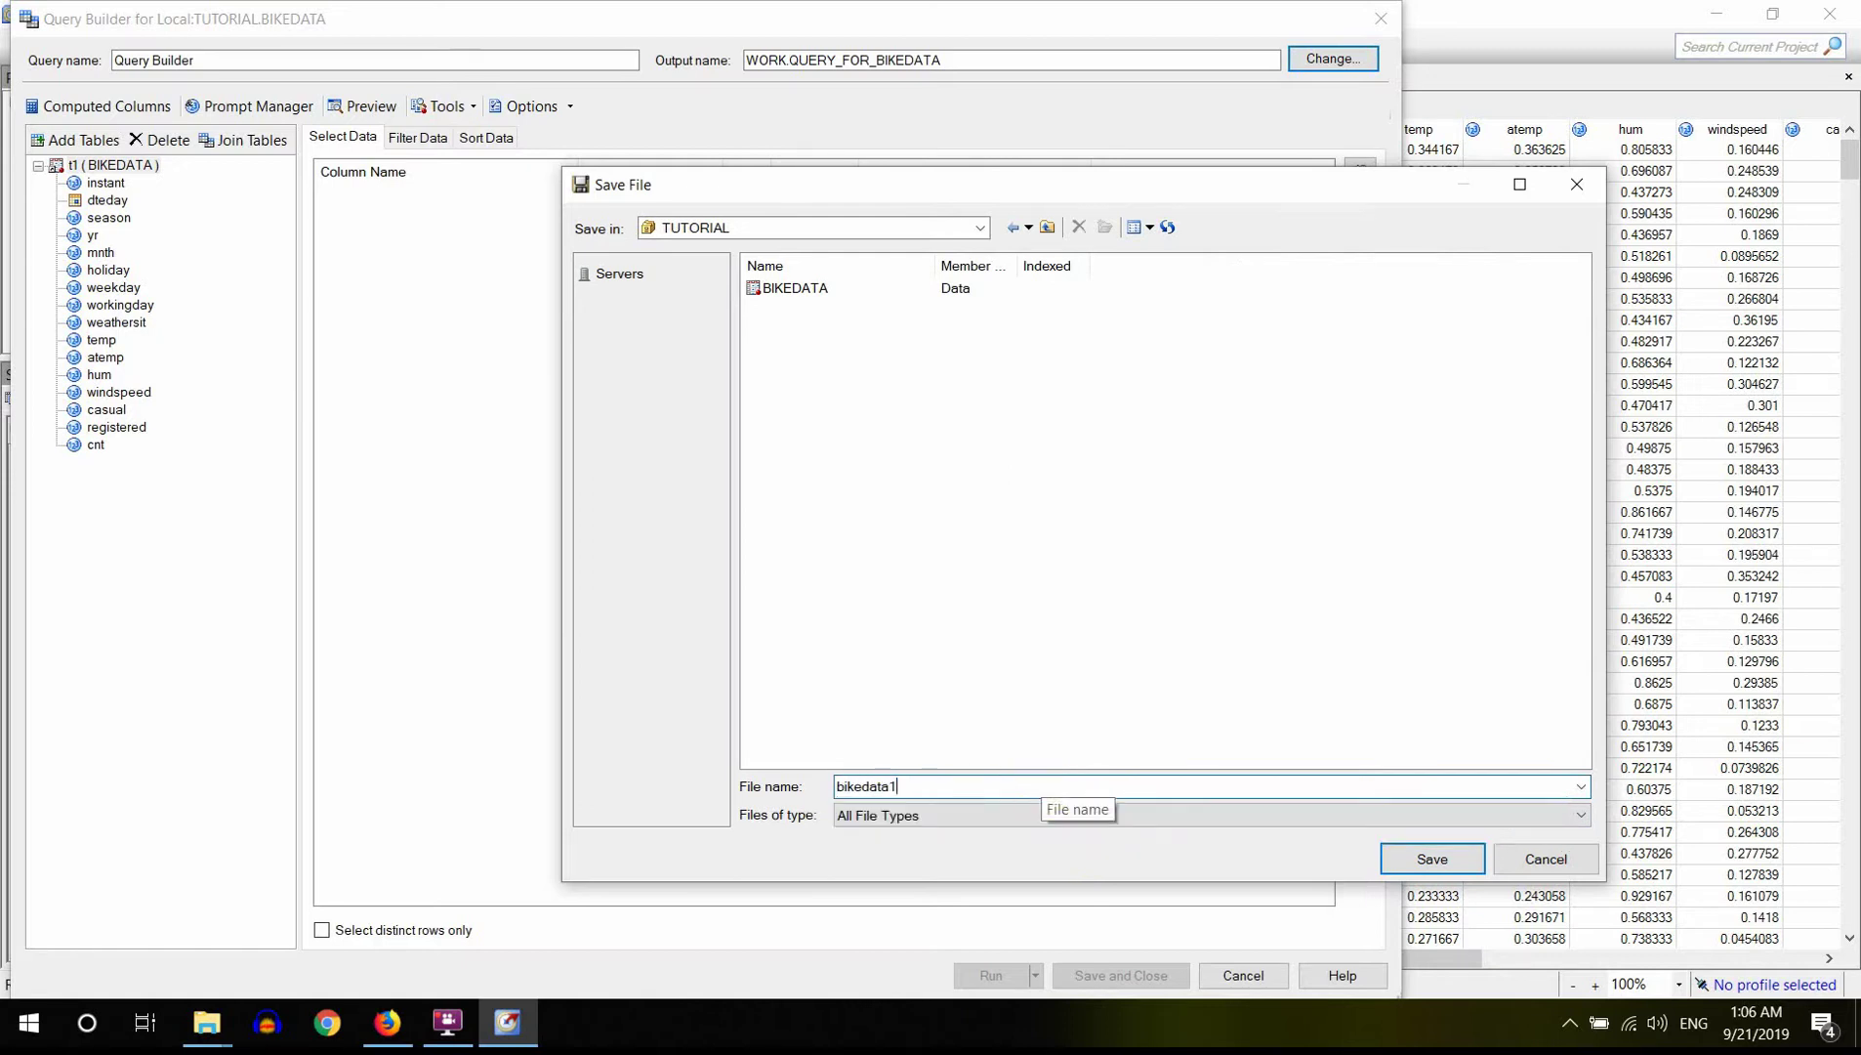
{"action": "key", "text": "Return"}
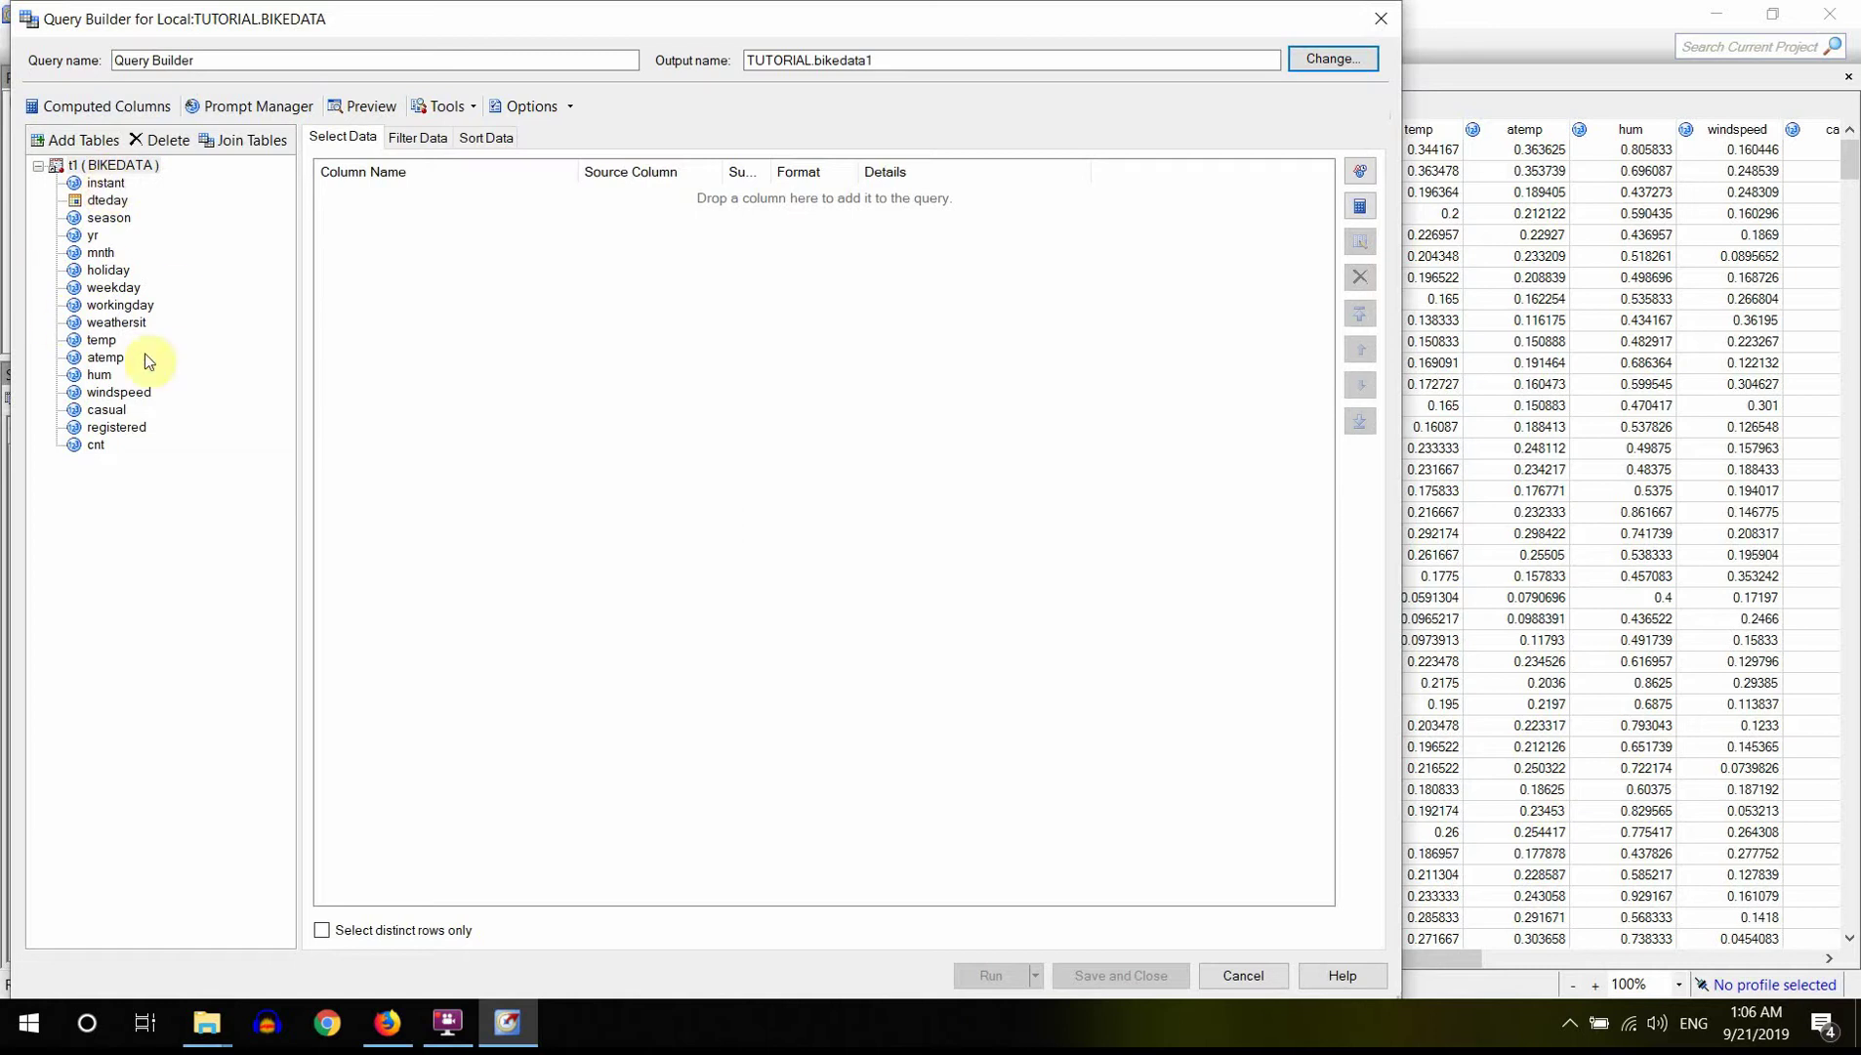
- Add all t1 (BIKEDATA) columns to Select Data and begin a new computed column
{"action": "left_click_drag", "start_coordinate": [124, 164], "coordinate": [458, 280]}
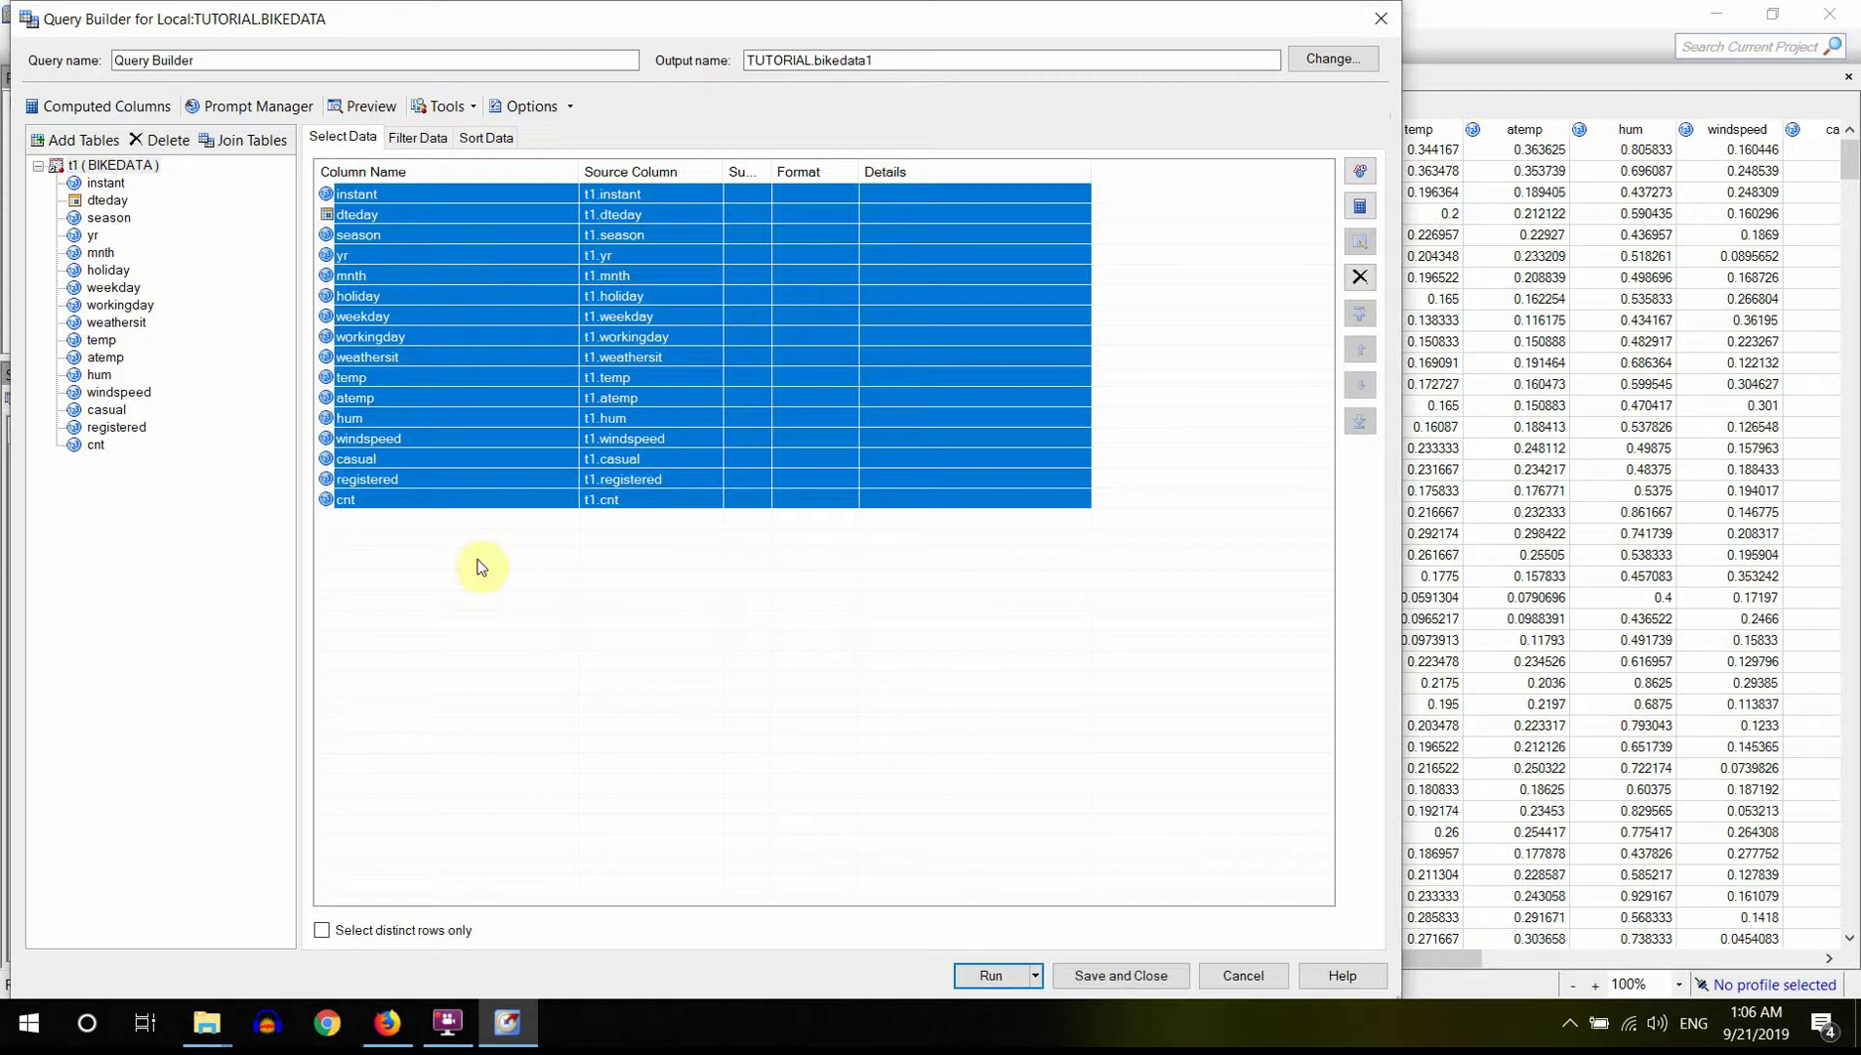
{"action": "left_click", "coordinate": [480, 567]}
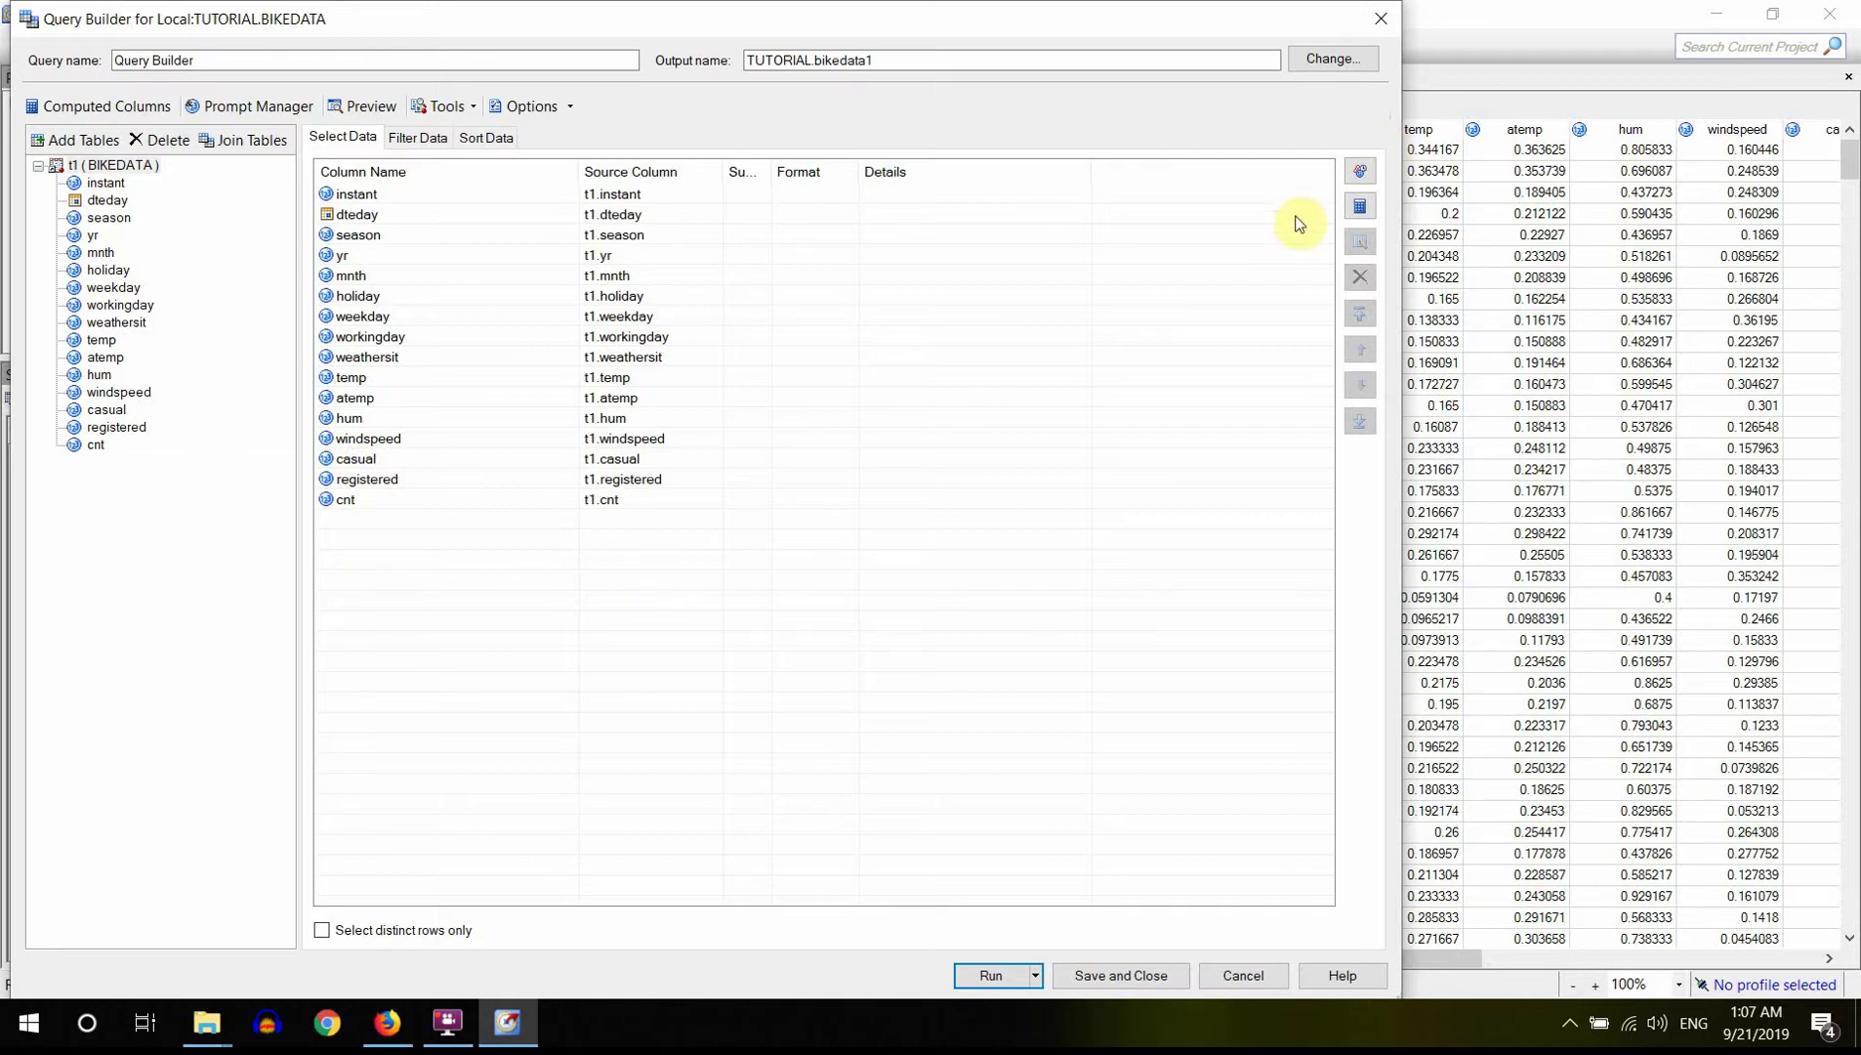
{"action": "left_click", "coordinate": [1360, 209]}
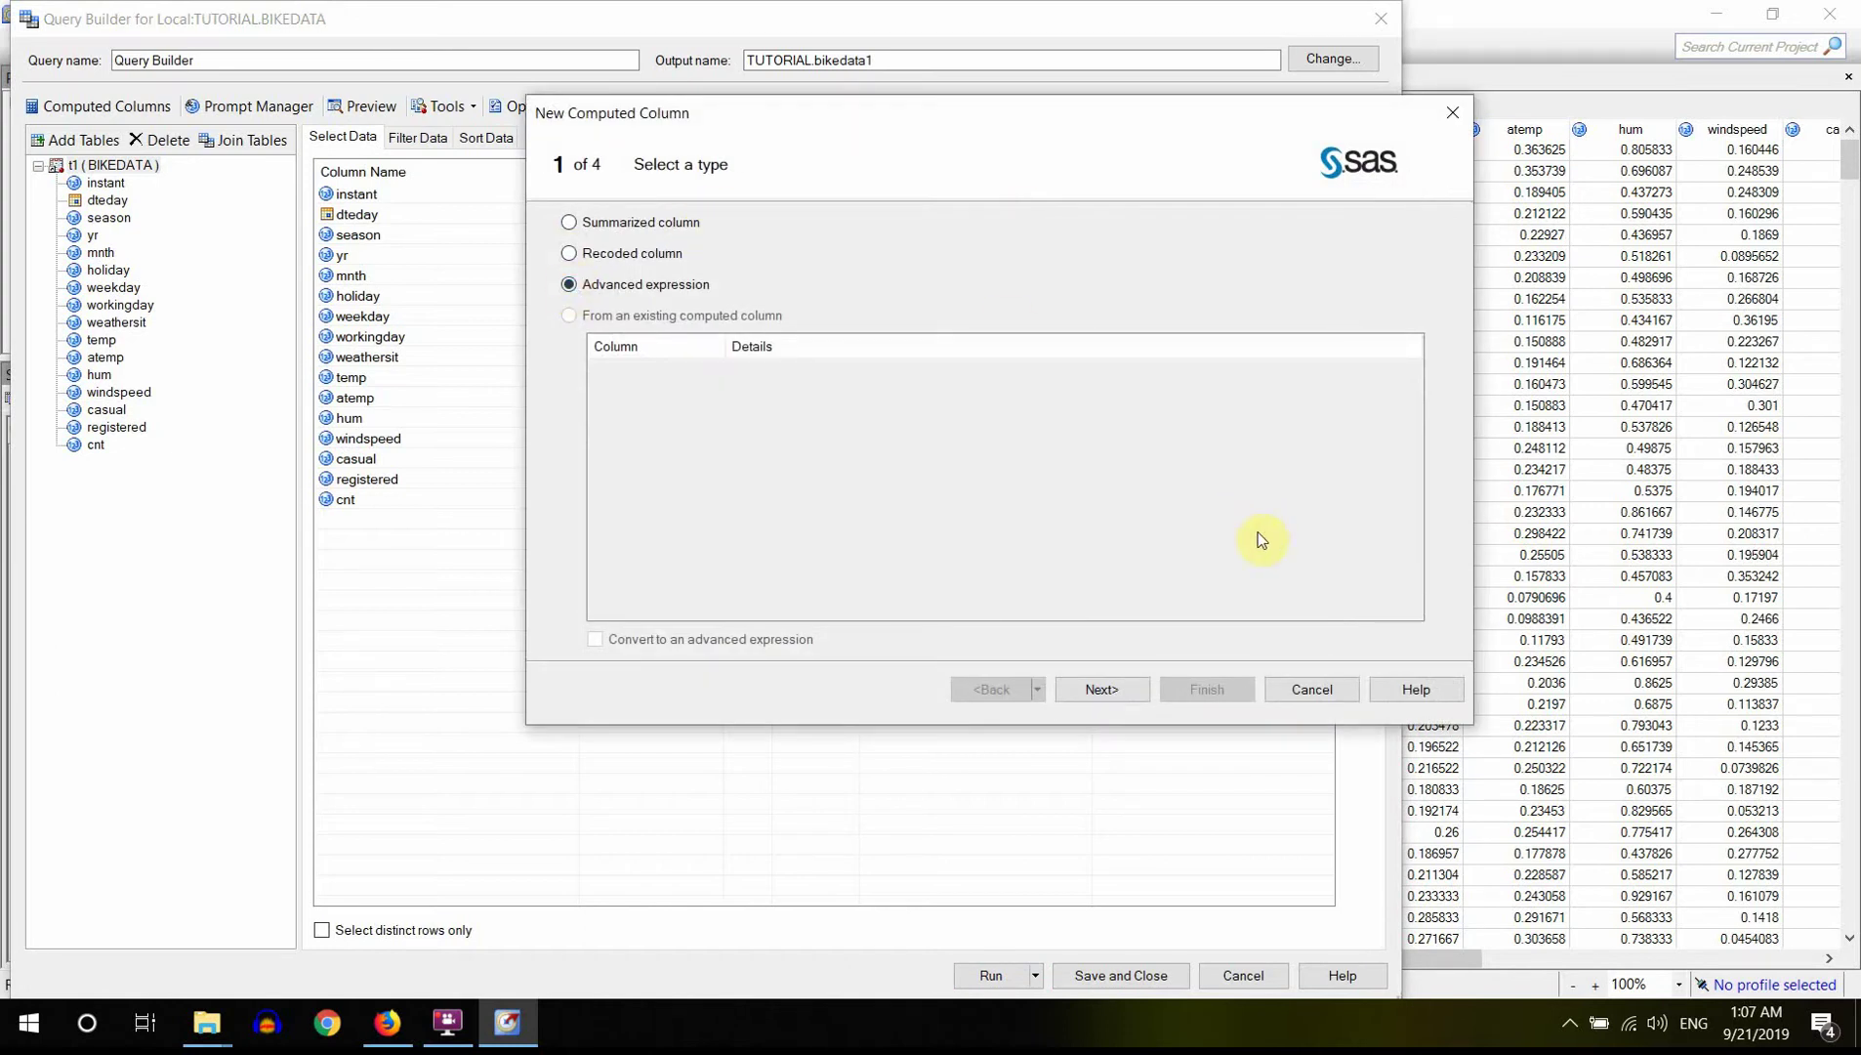
- Build the advanced expression log(t1.casual) from the casual column for the computed column
{"action": "left_click", "coordinate": [1116, 689]}
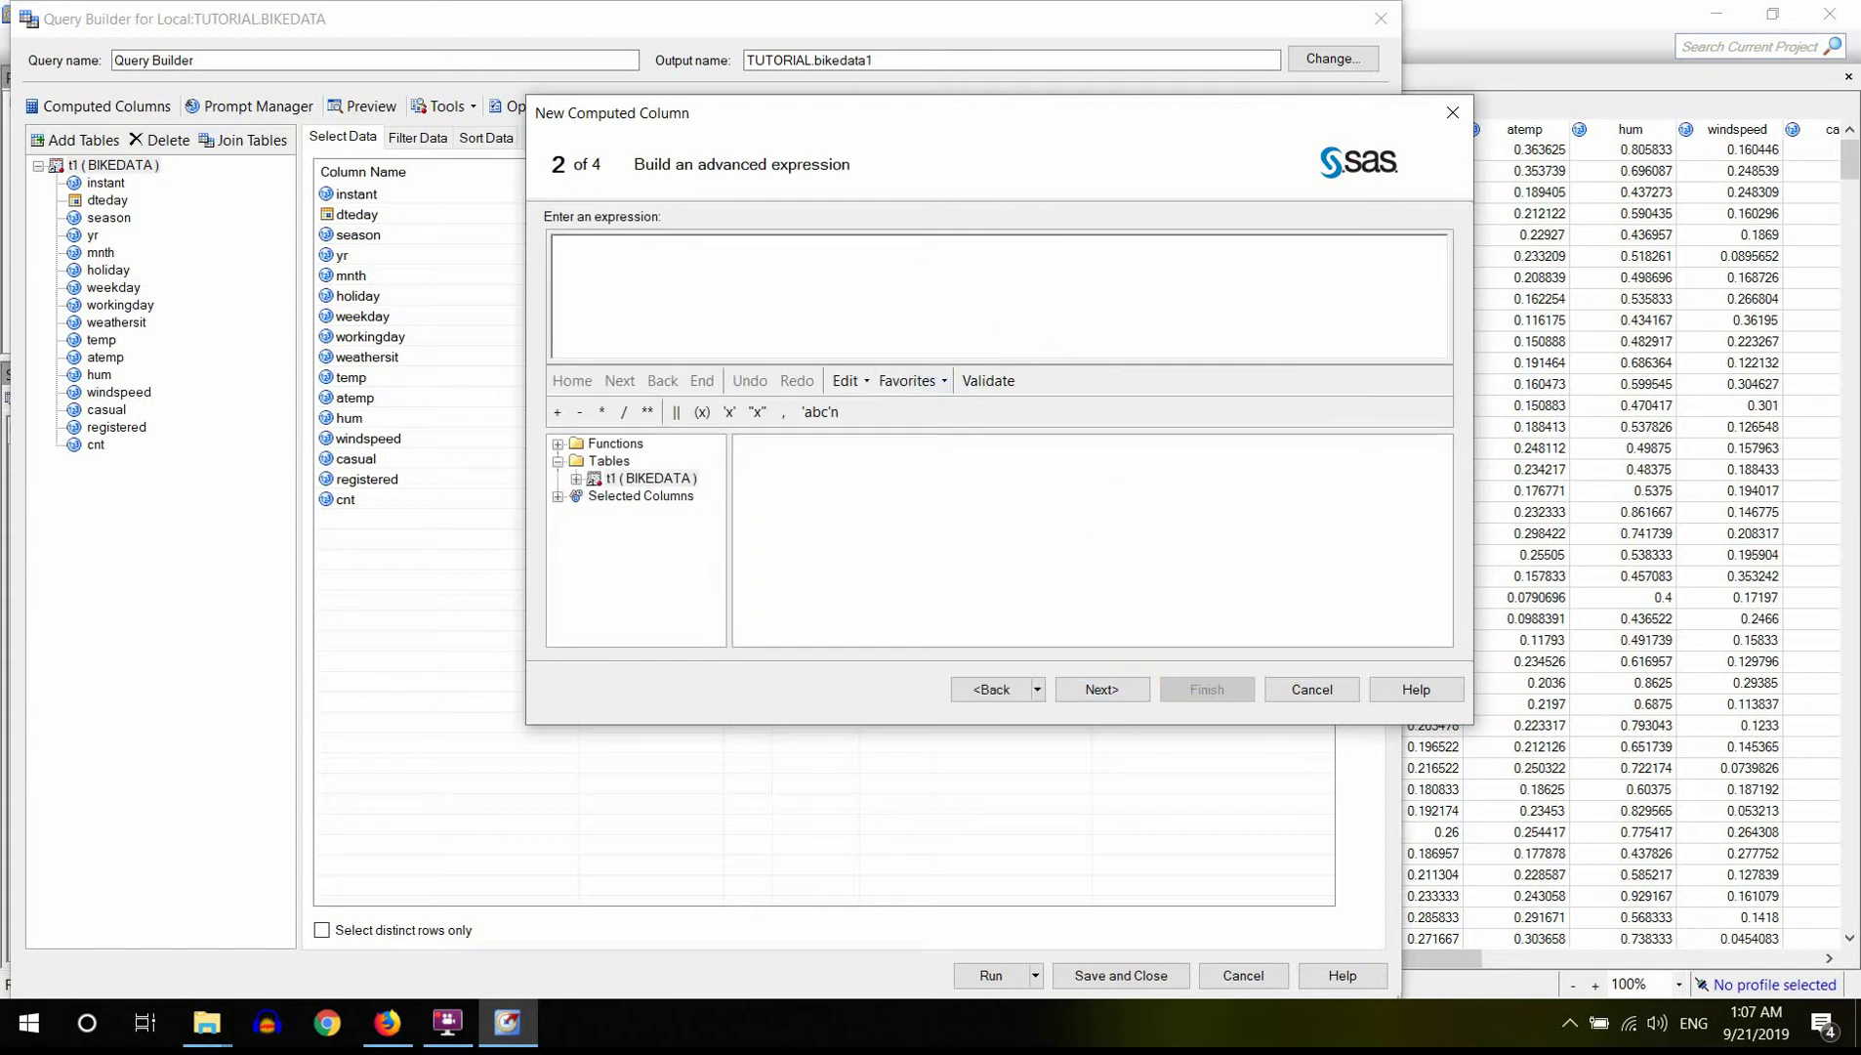
{"action": "type", "text": "log("}
{"action": "left_click", "coordinate": [557, 497]}
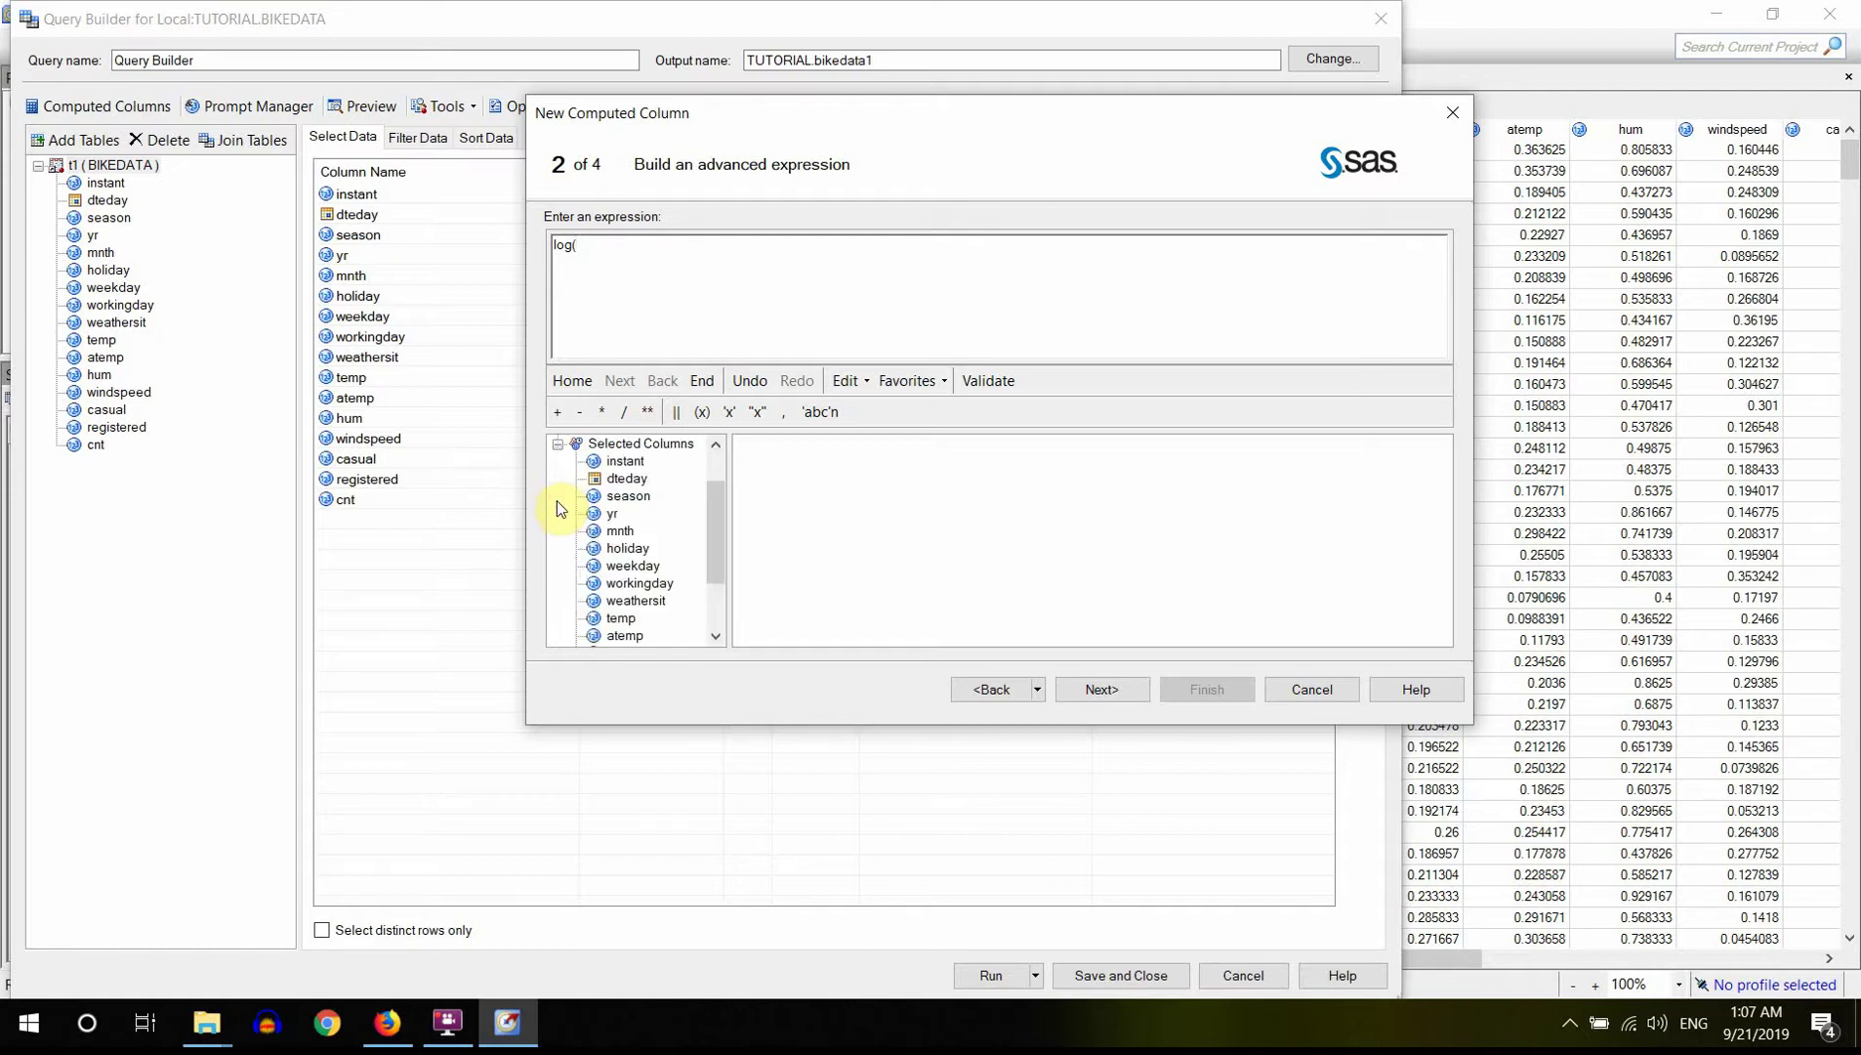
{"action": "left_click_drag", "start_coordinate": [713, 552], "coordinate": [724, 603]}
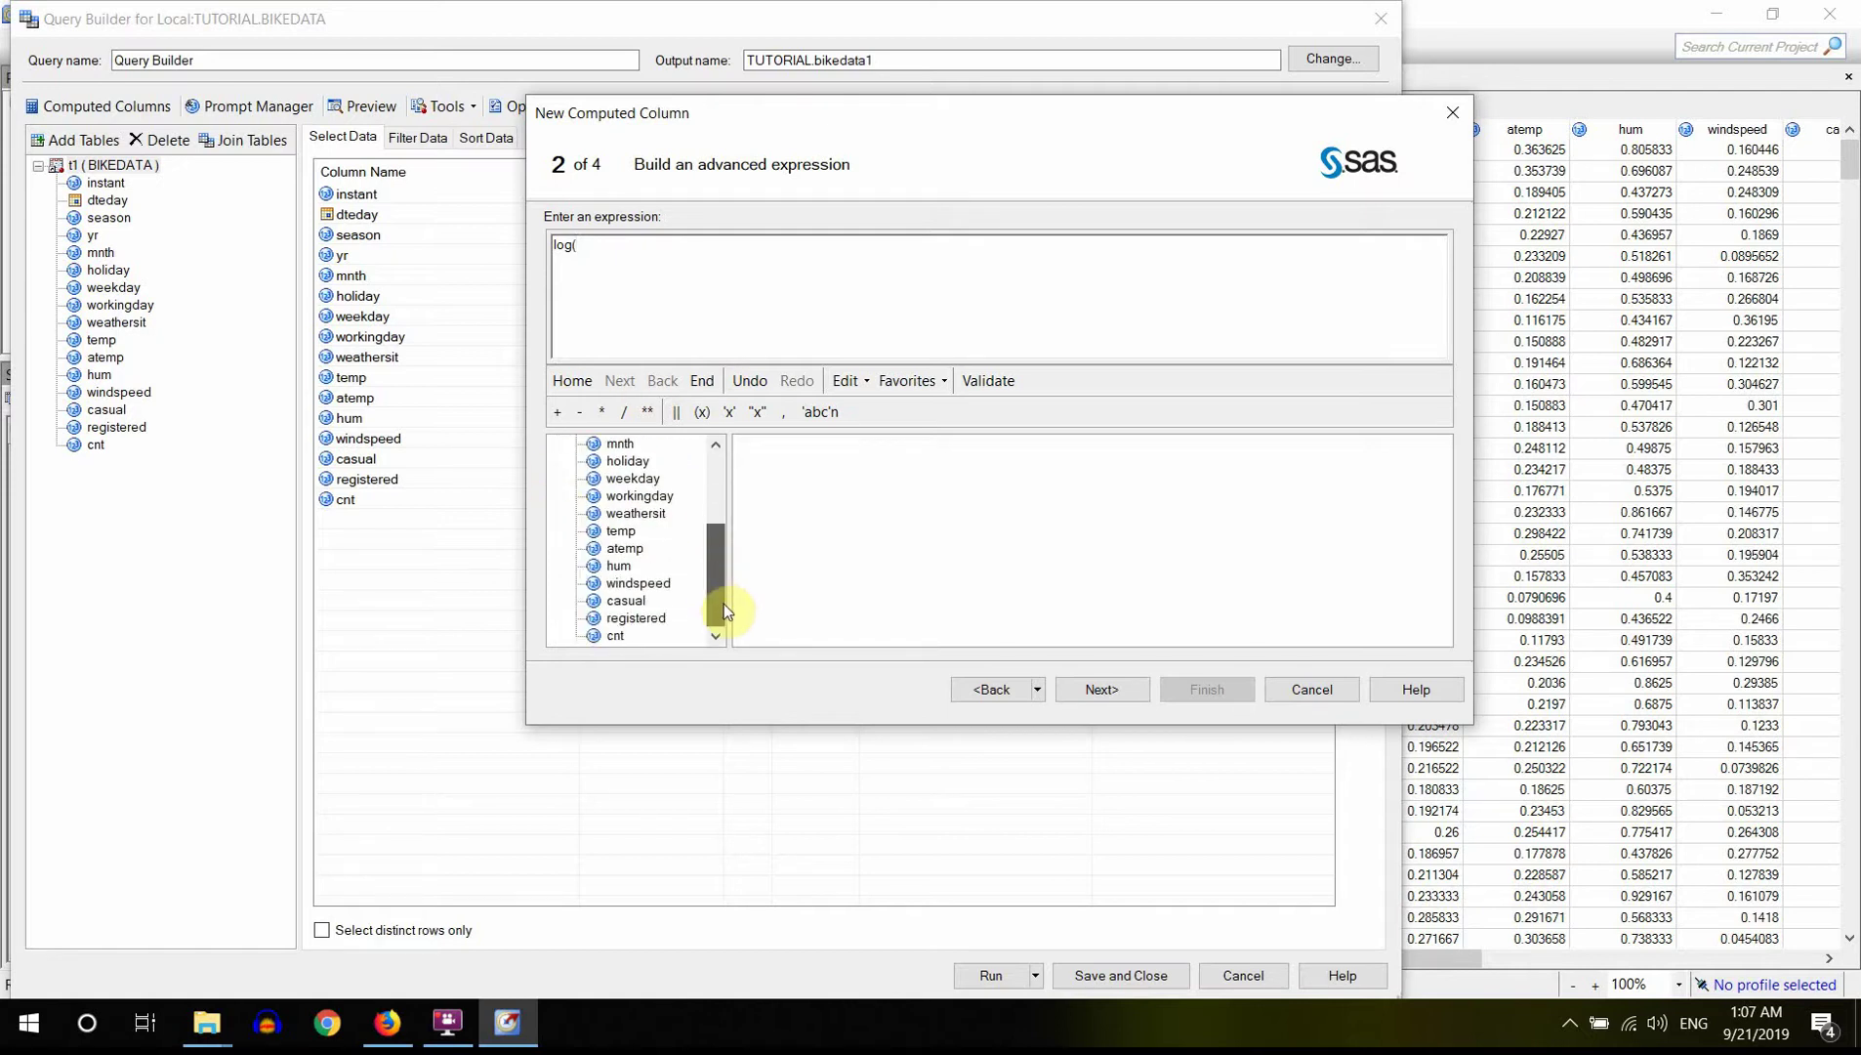
{"action": "double_click", "coordinate": [625, 601]}
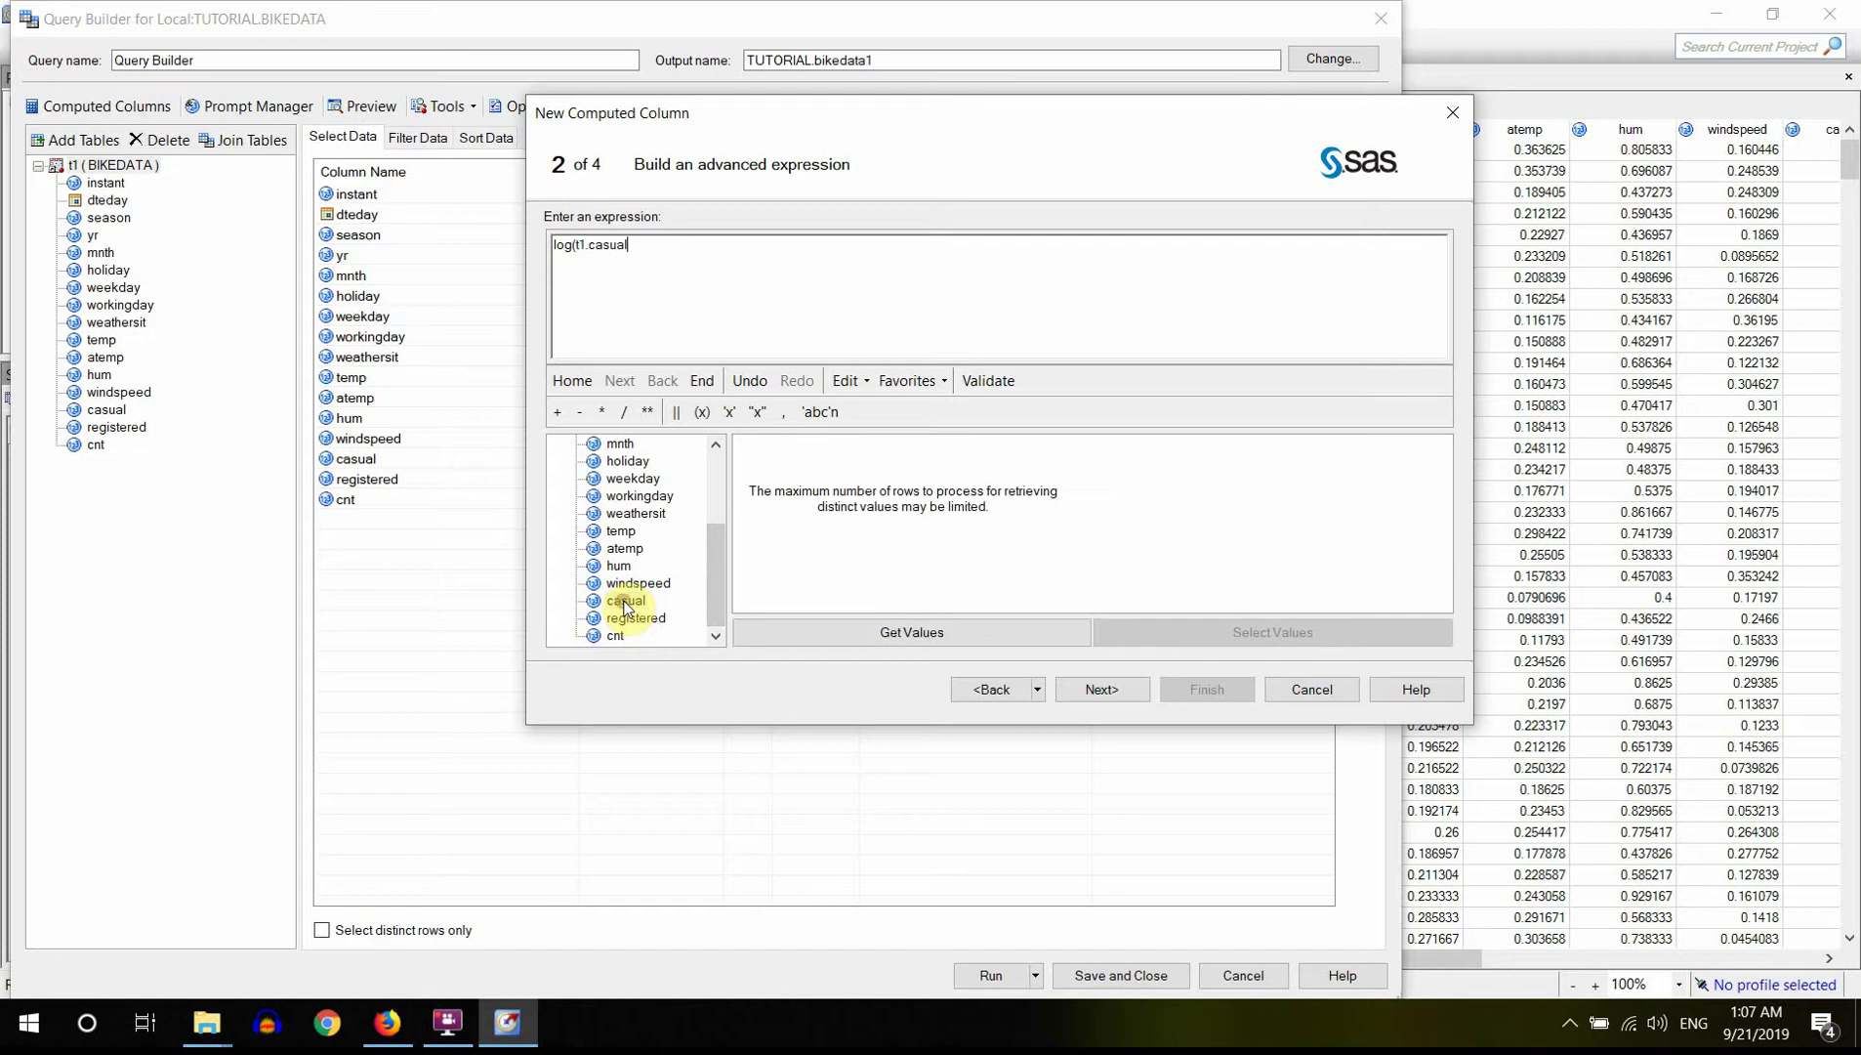
{"action": "type", "text": ")"}
{"action": "left_click", "coordinate": [1101, 688]}
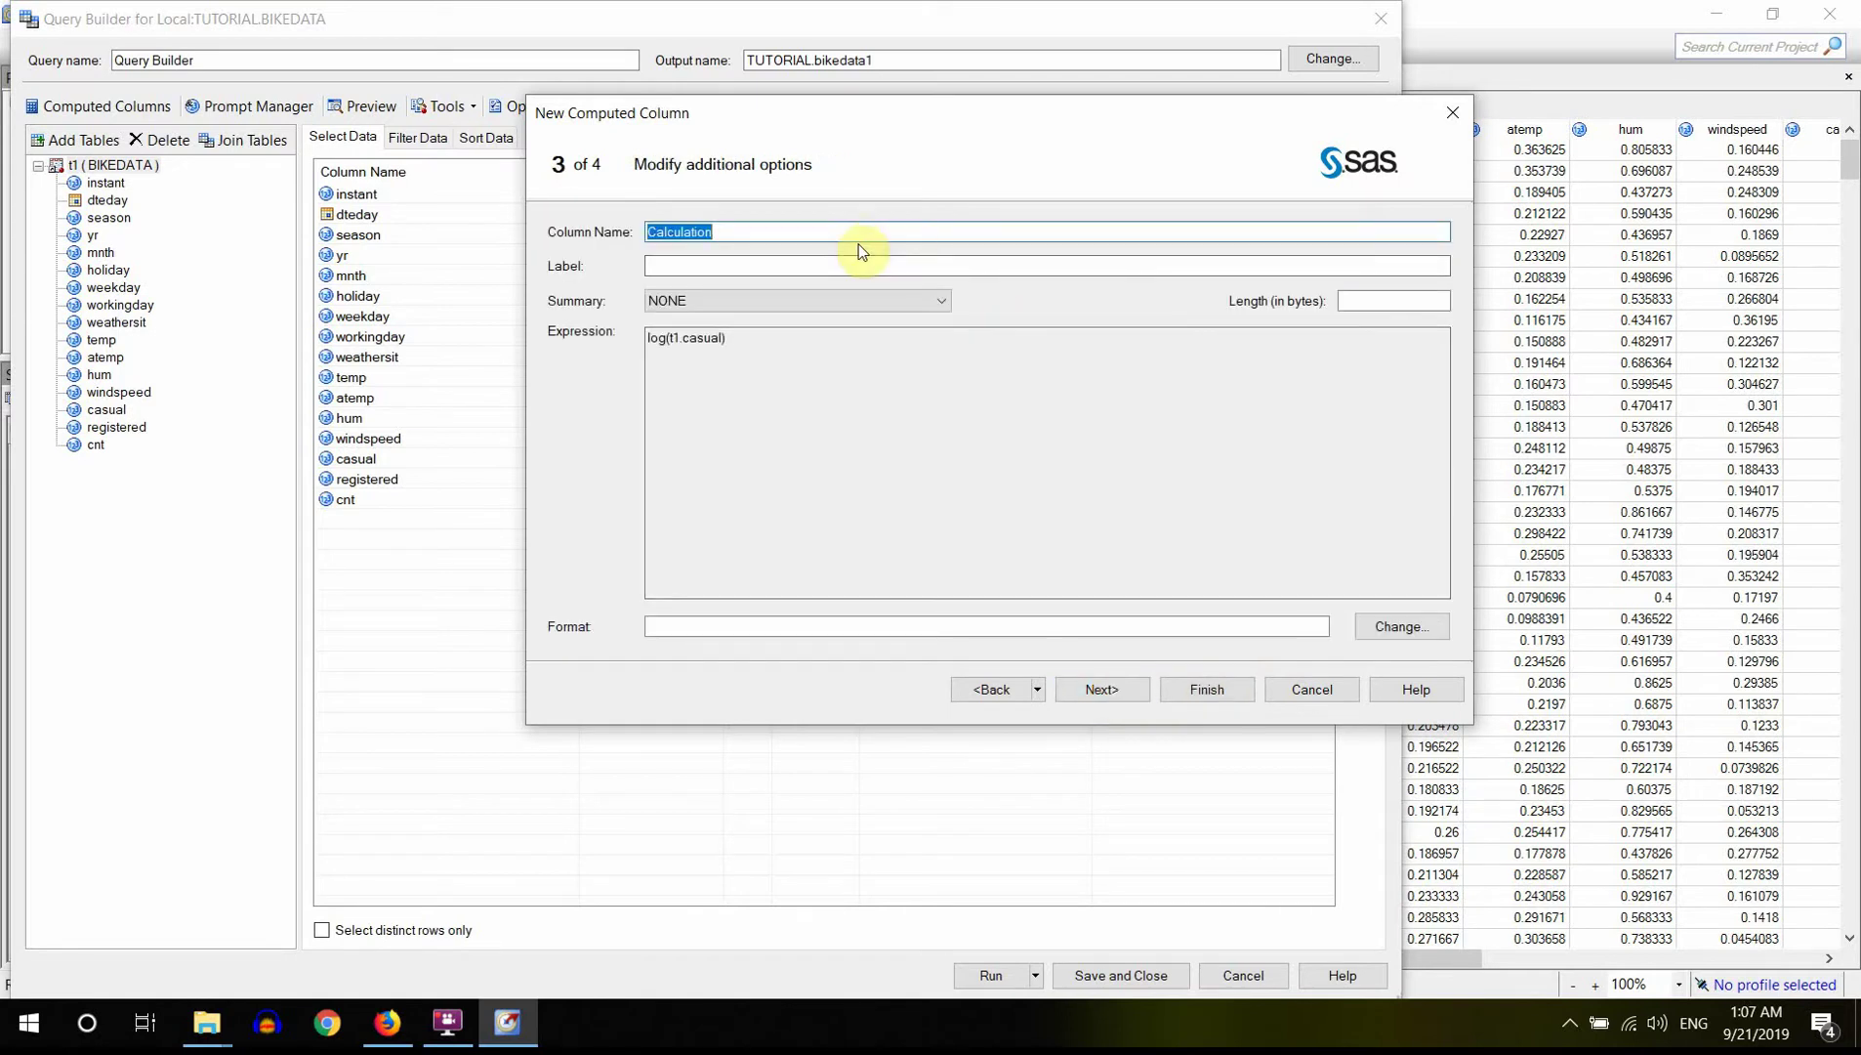
- Name the computed column Casual_log
{"action": "type", "text": "Caus"}
{"action": "key", "text": "BackSpace"}
{"action": "key", "text": "BackSpace"}
{"action": "type", "text": "sual_log"}
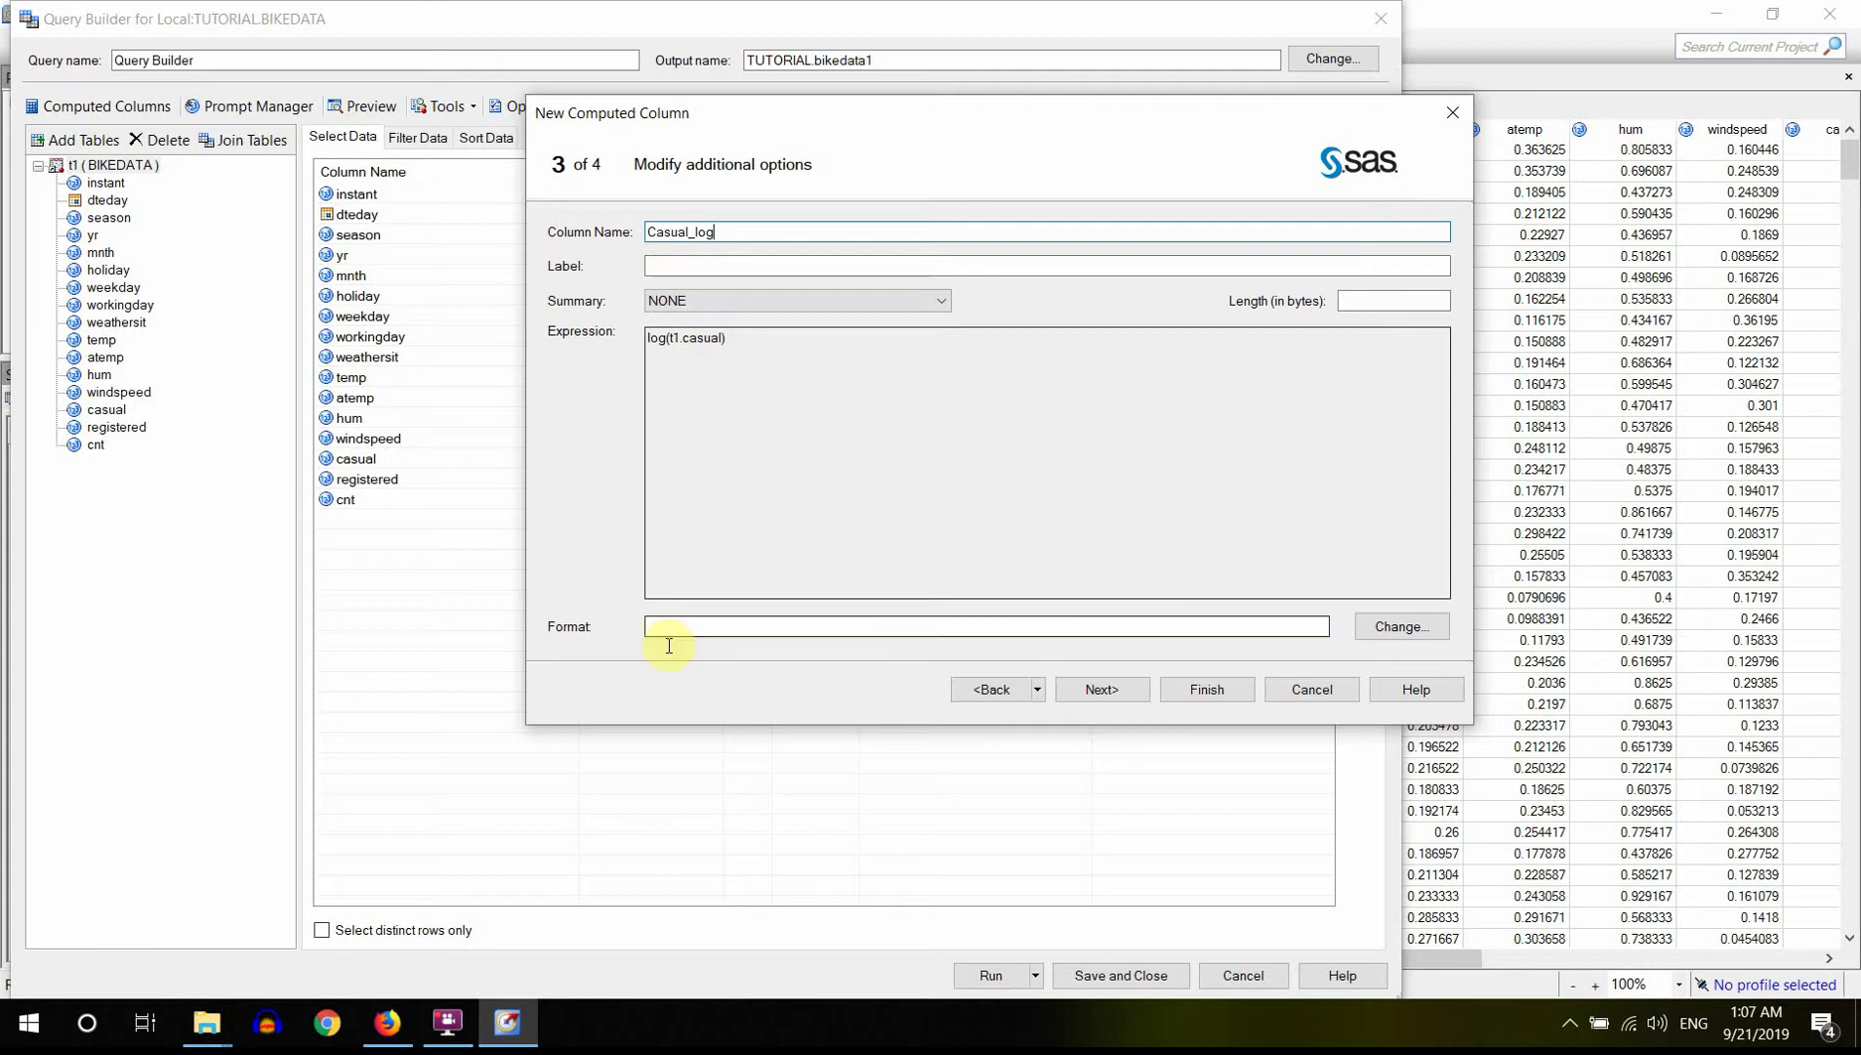
- Give Casual_log the numeric format BEST8.2 and finish the computed column wizard
{"action": "left_click", "coordinate": [1413, 629]}
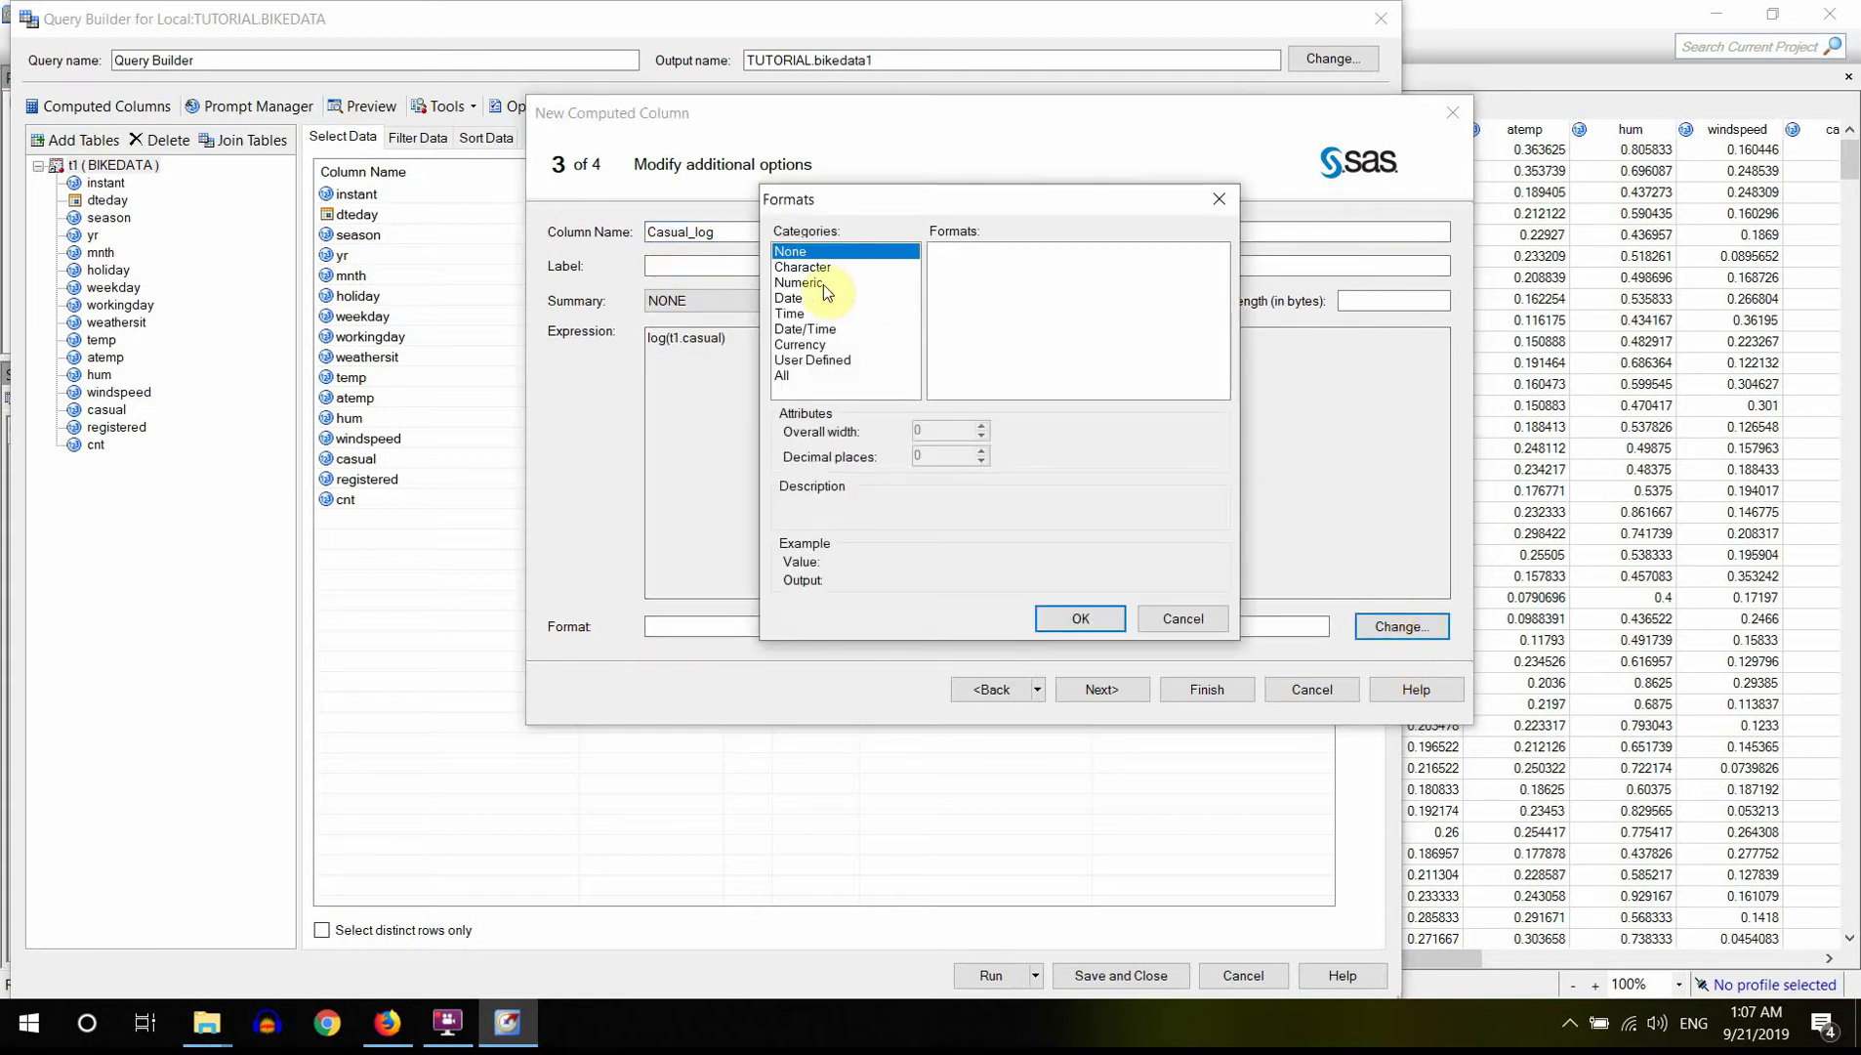
{"action": "left_click", "coordinate": [809, 286]}
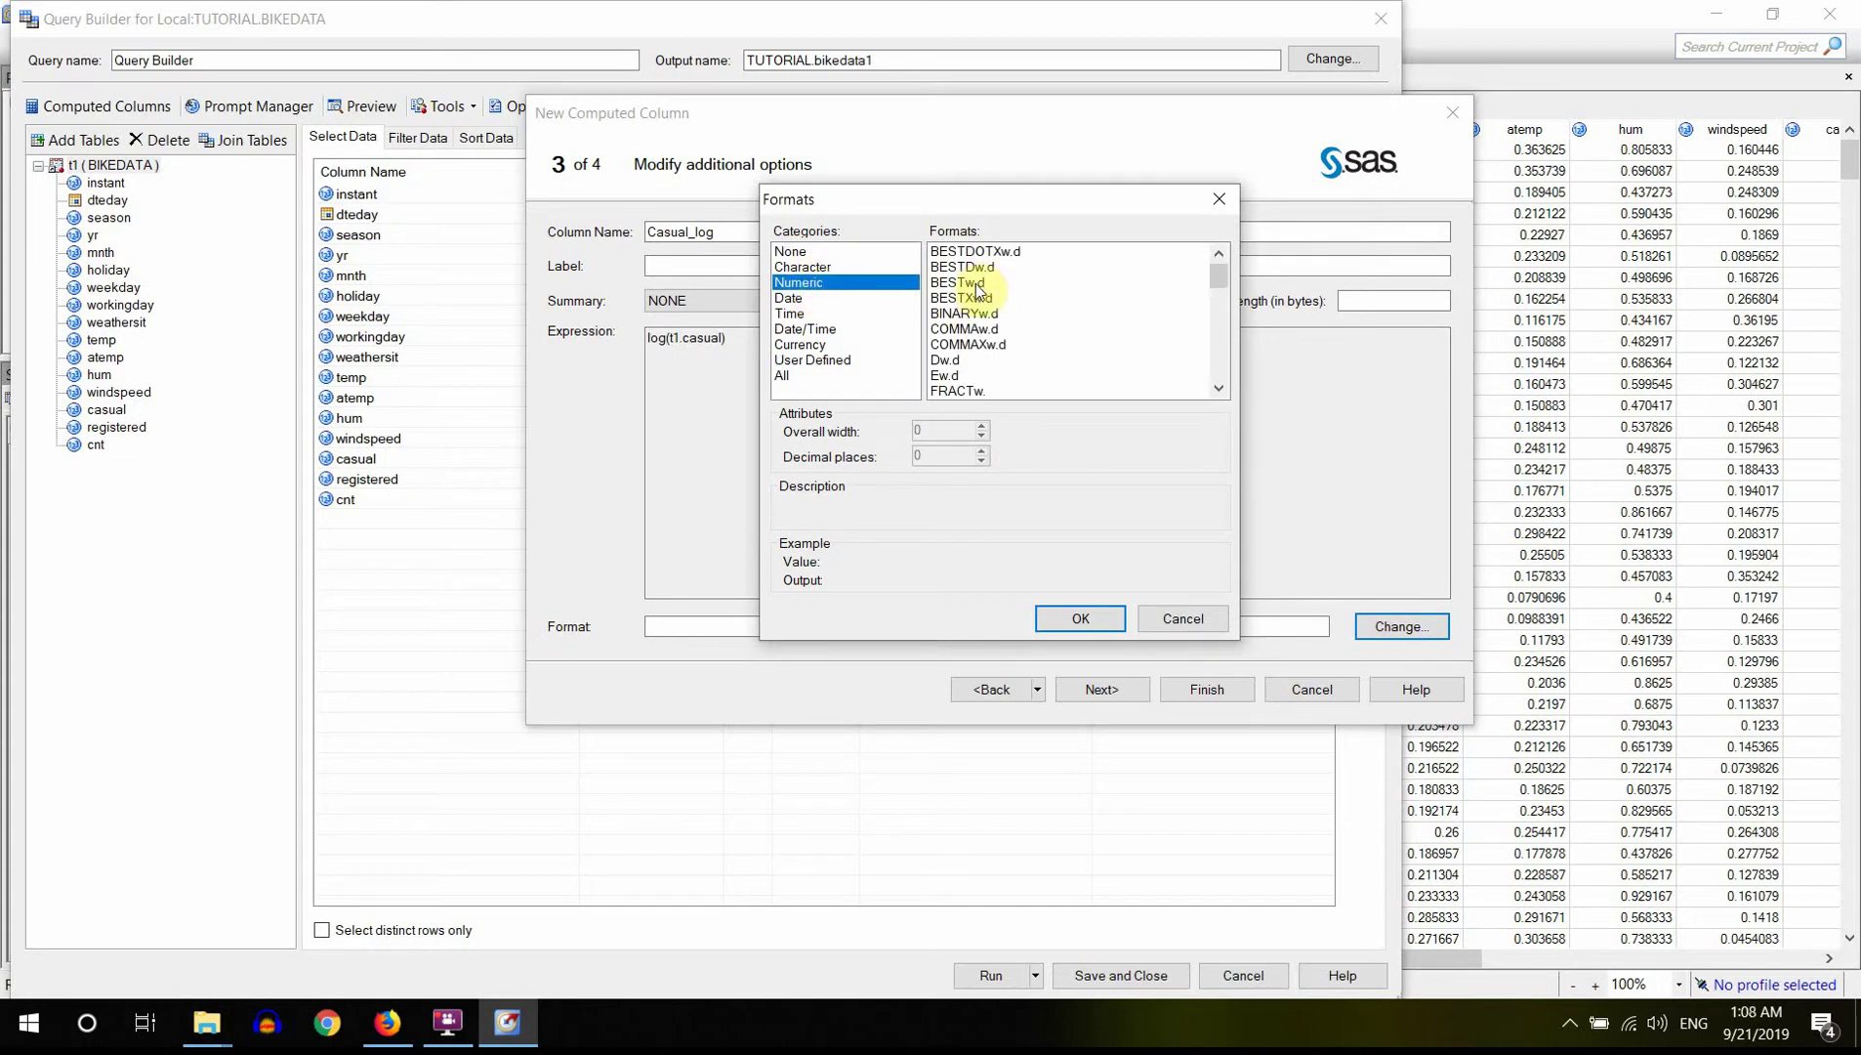
{"action": "left_click", "coordinate": [960, 282]}
{"action": "left_click", "coordinate": [938, 430]}
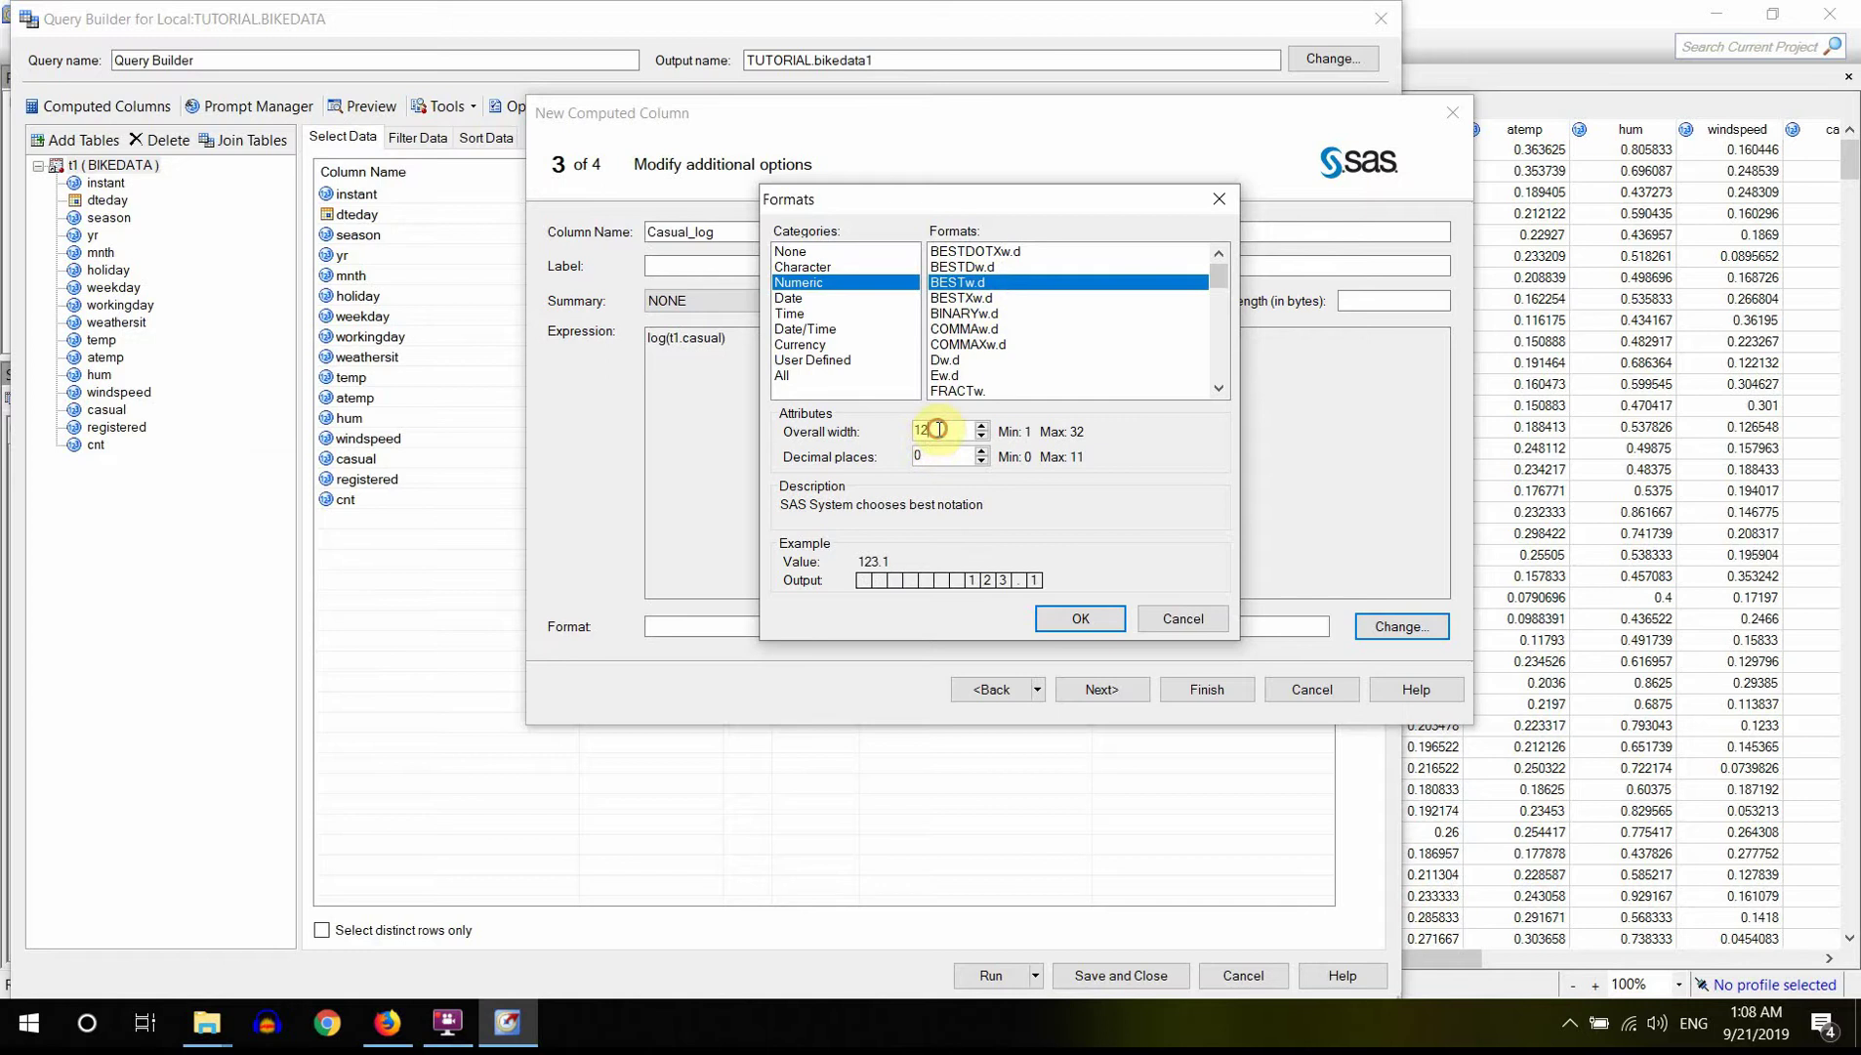
{"action": "key", "text": "BackSpace"}
{"action": "key", "text": "BackSpace"}
{"action": "type", "text": "8"}
{"action": "key", "text": "Tab"}
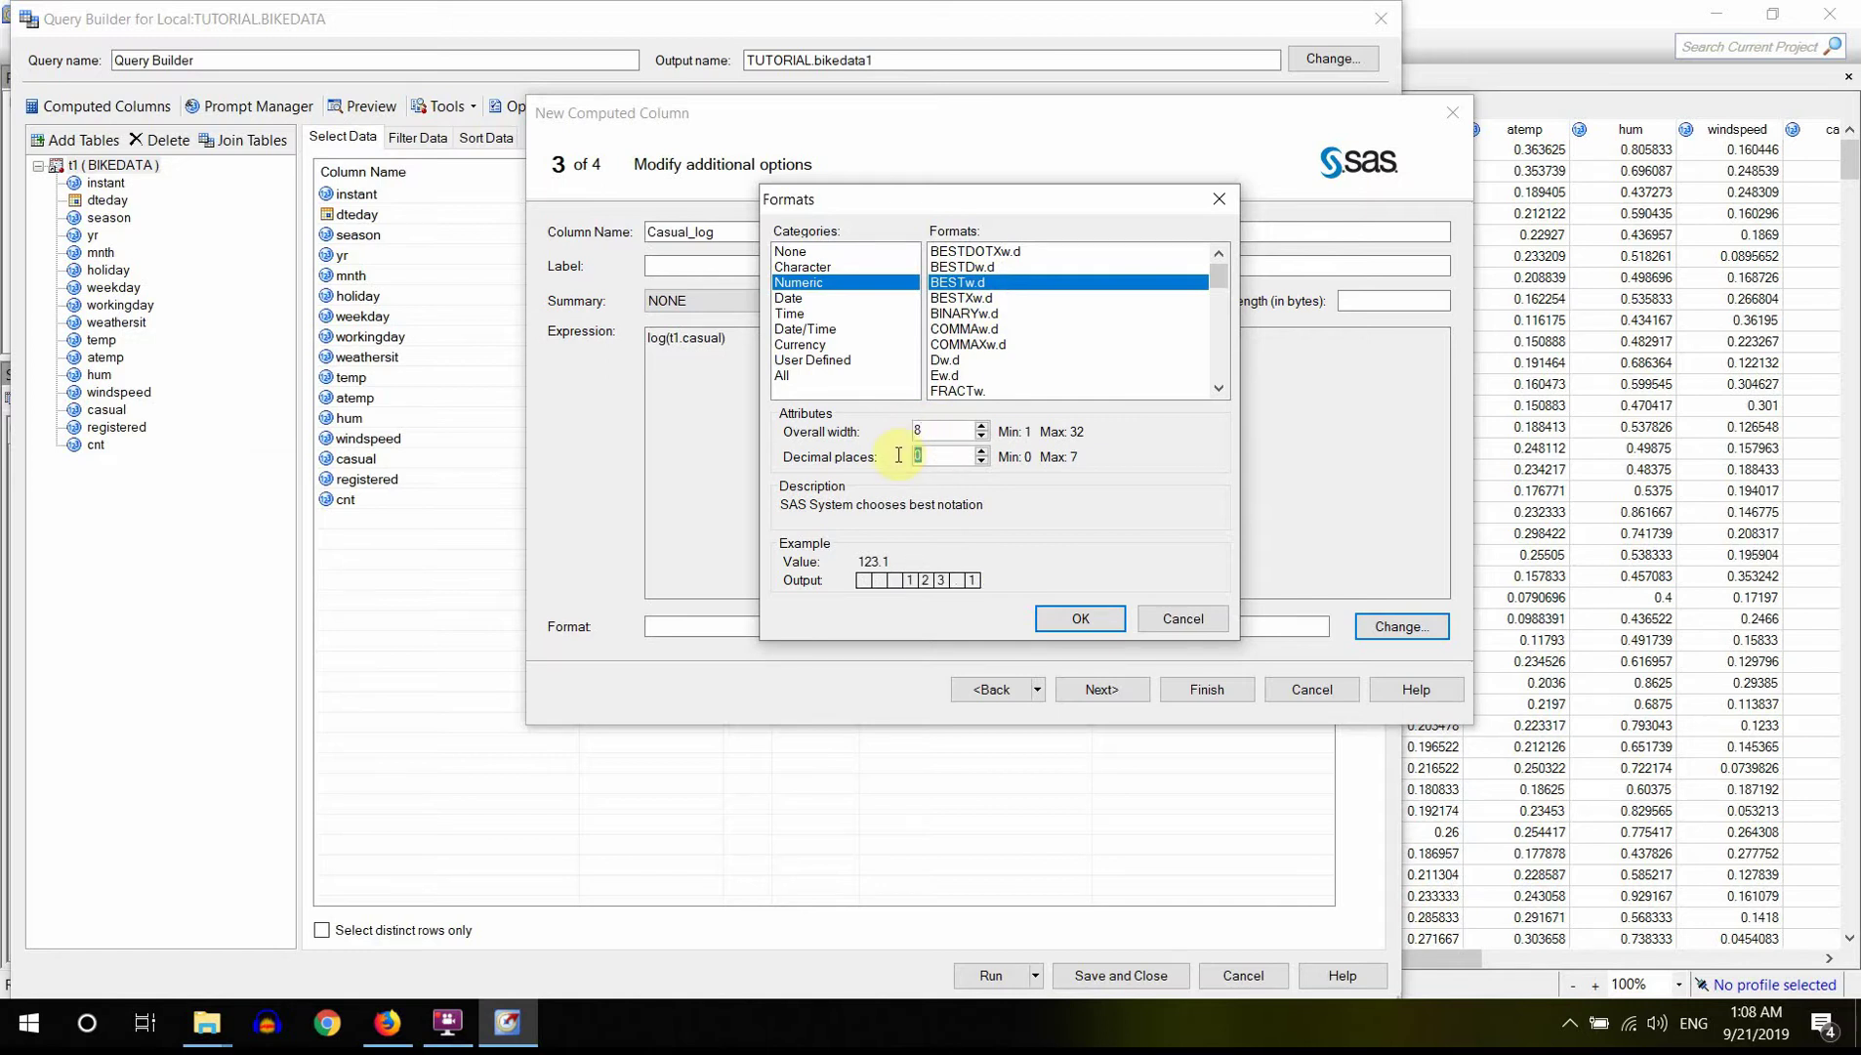
{"action": "type", "text": "2"}
{"action": "left_click", "coordinate": [1064, 618]}
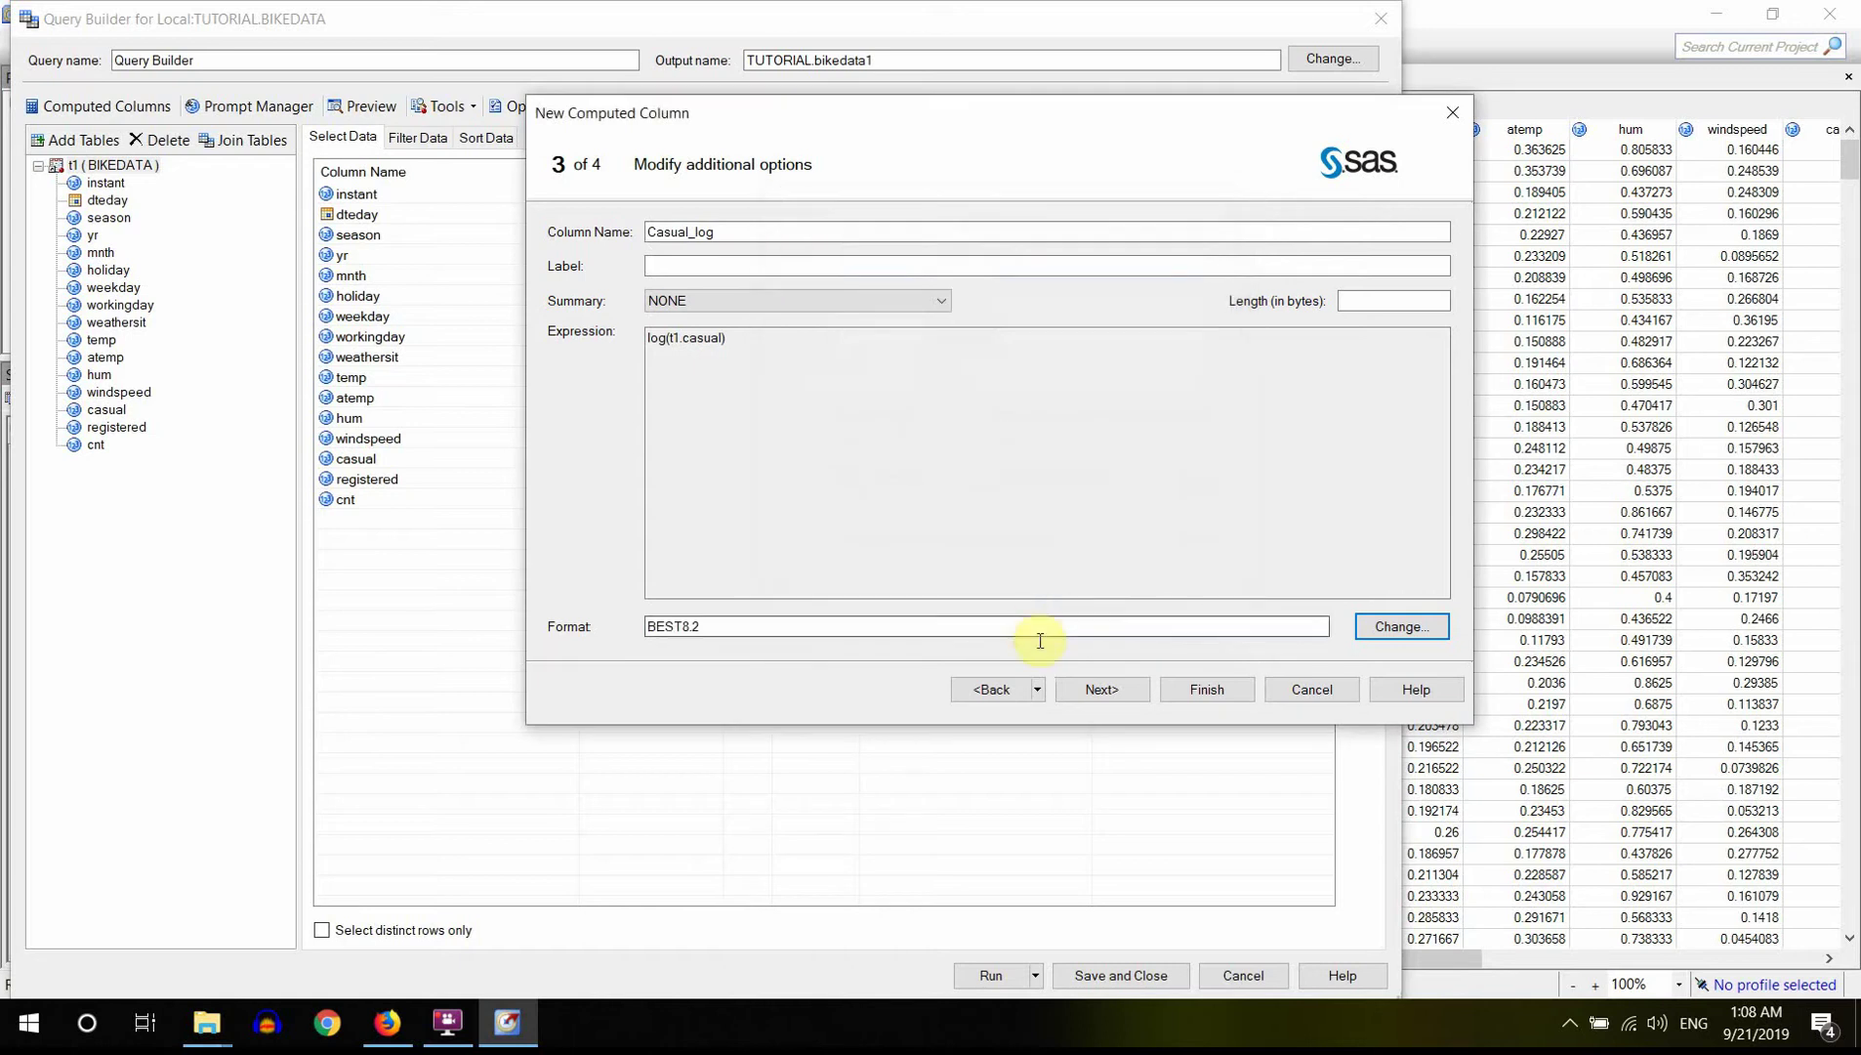
{"action": "left_click", "coordinate": [1111, 690]}
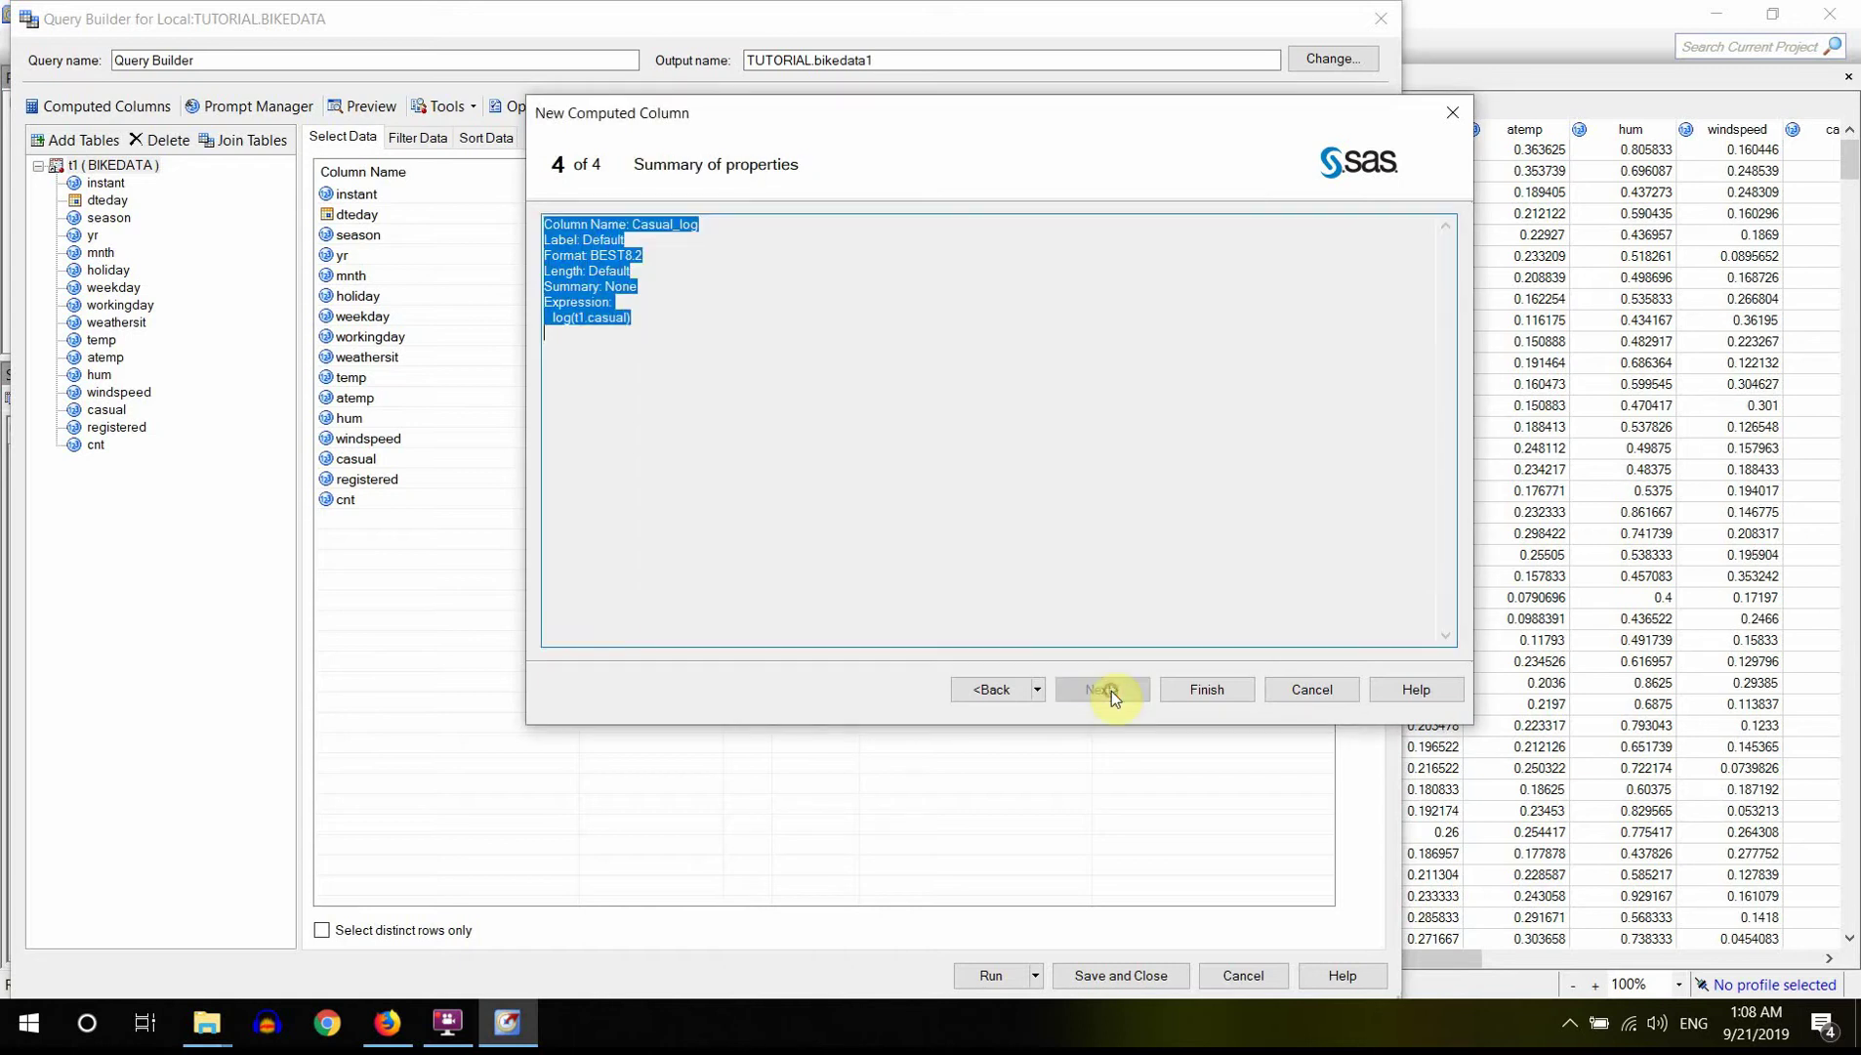
{"action": "left_click", "coordinate": [1202, 689]}
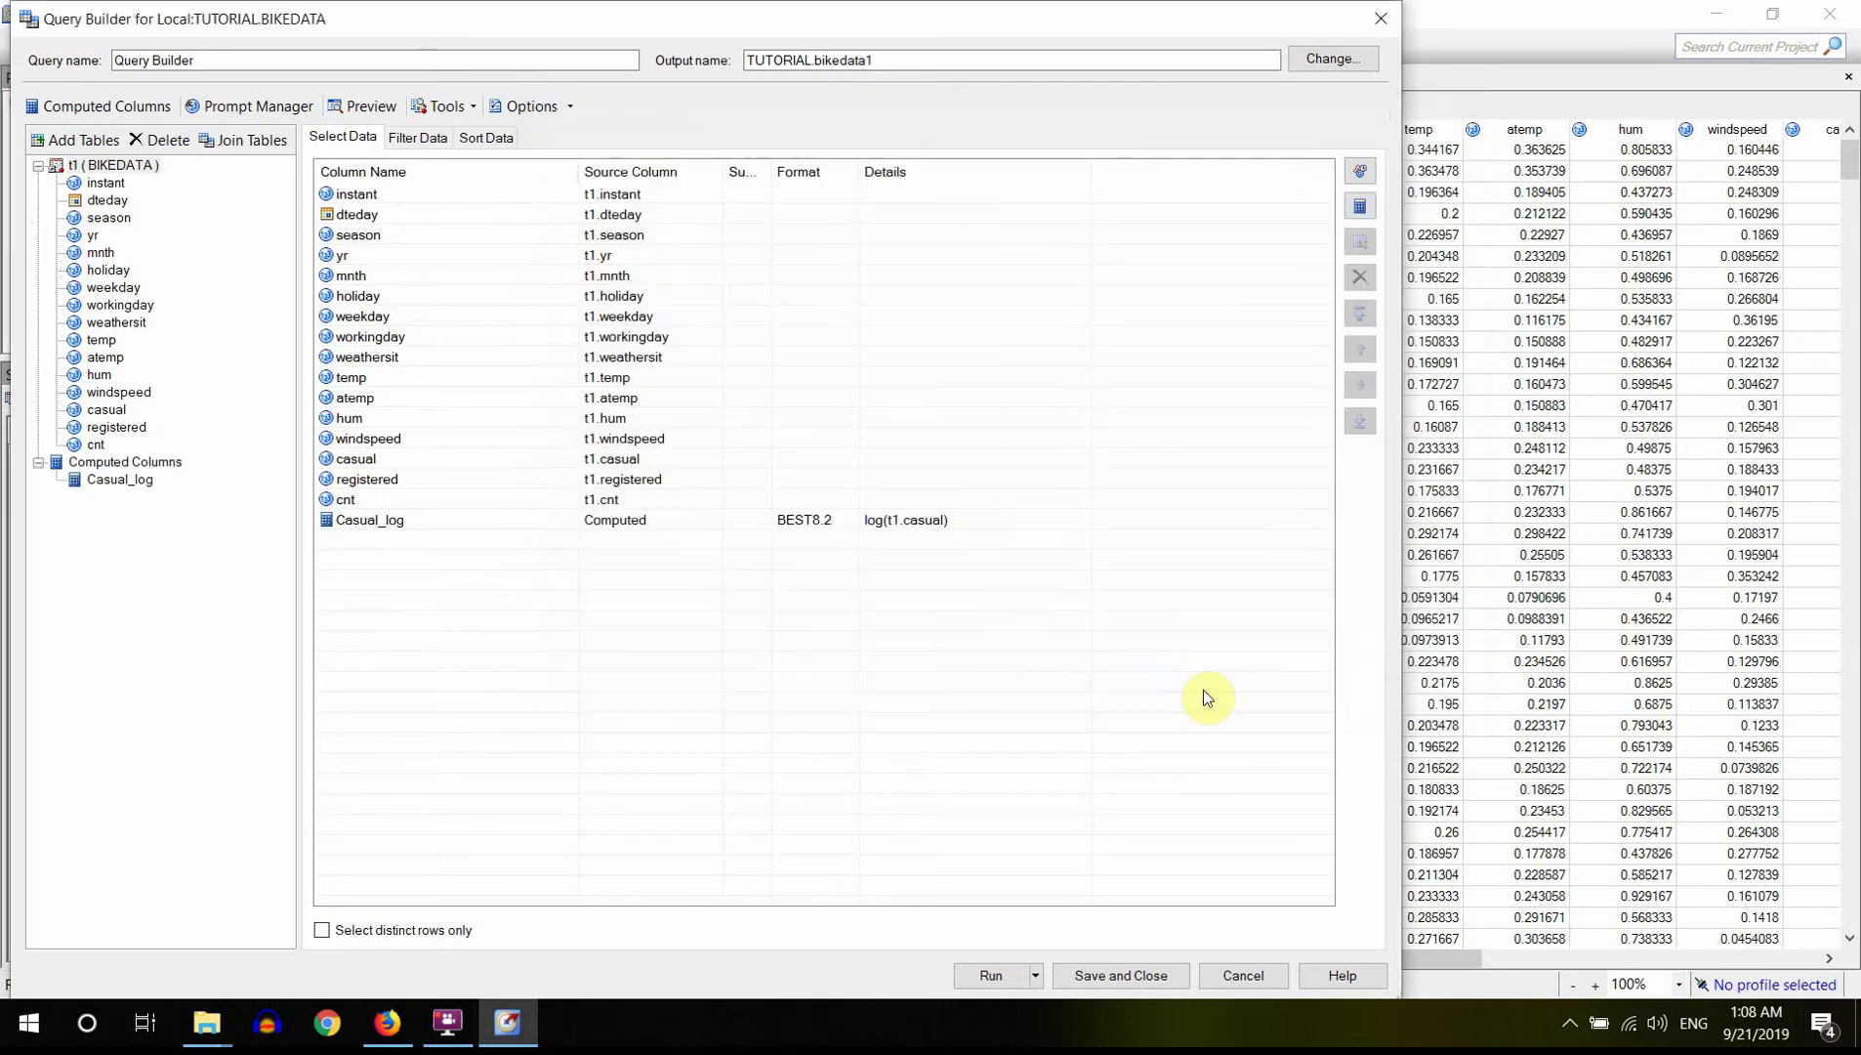
{"action": "left_click", "coordinate": [371, 523]}
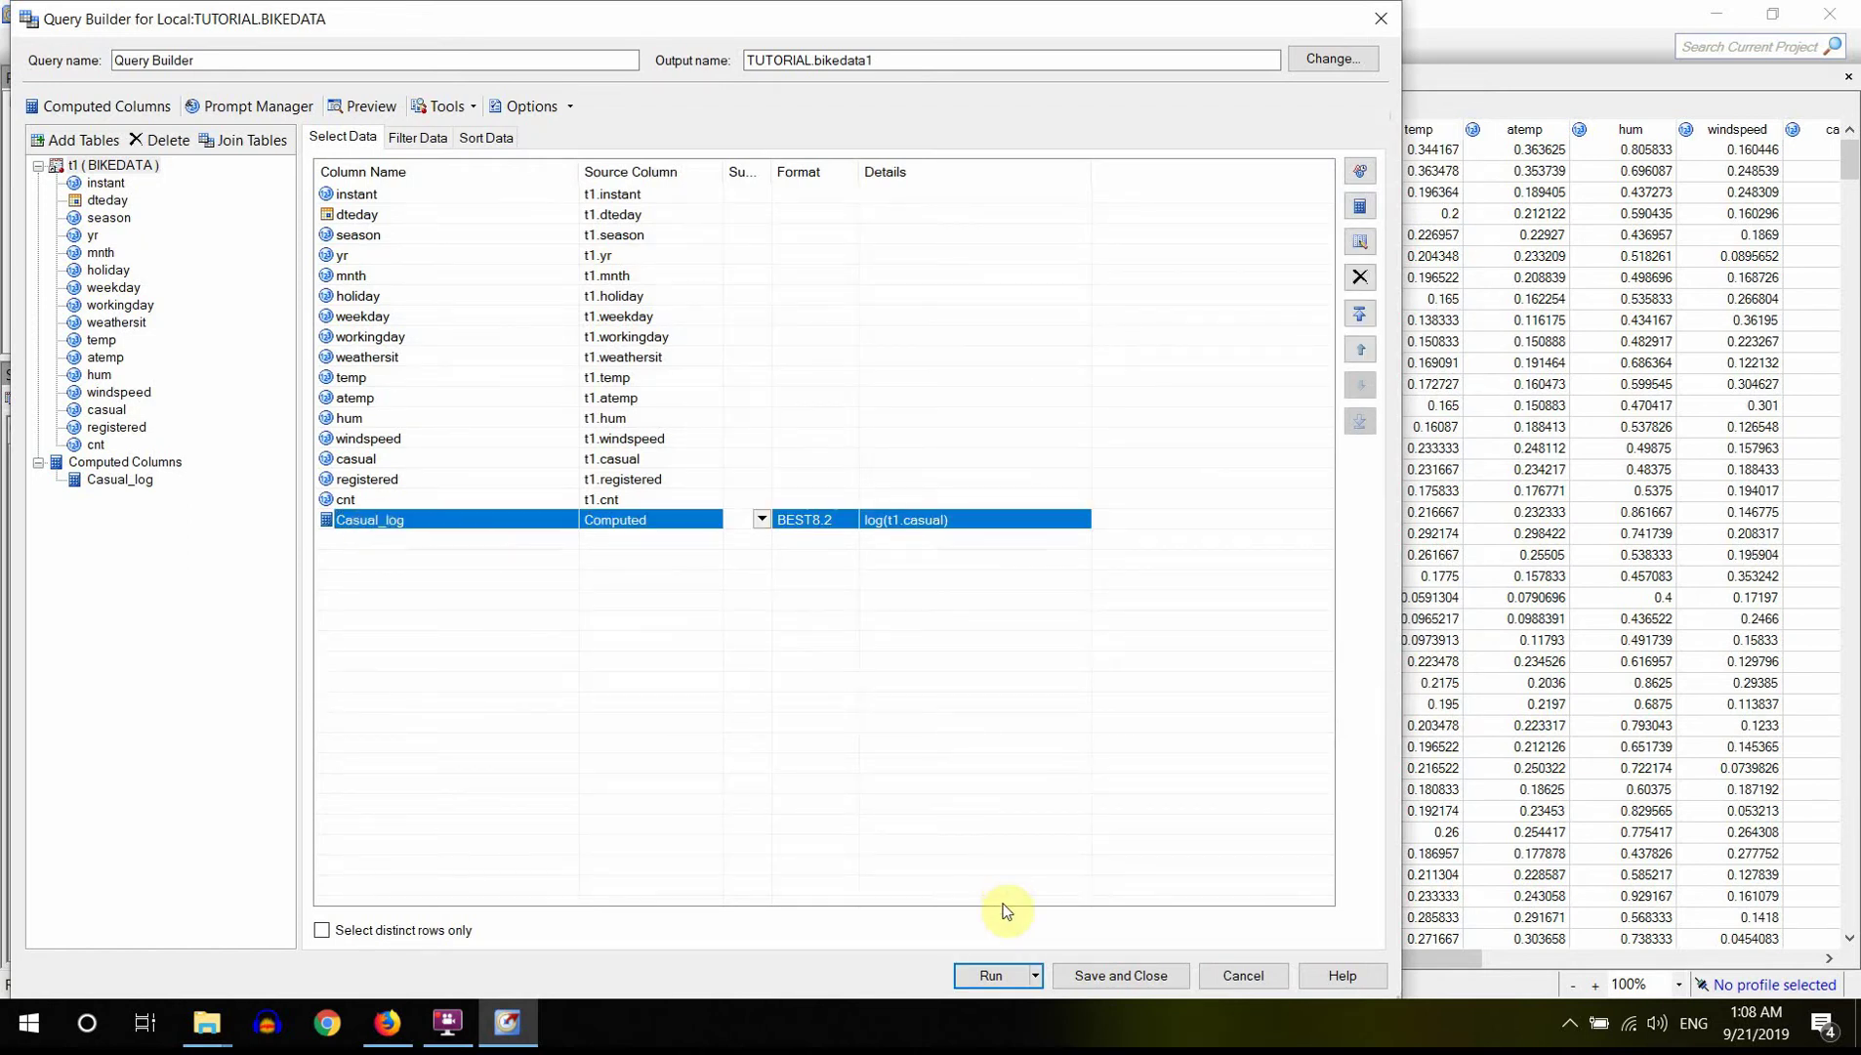
{"action": "left_click", "coordinate": [991, 975]}
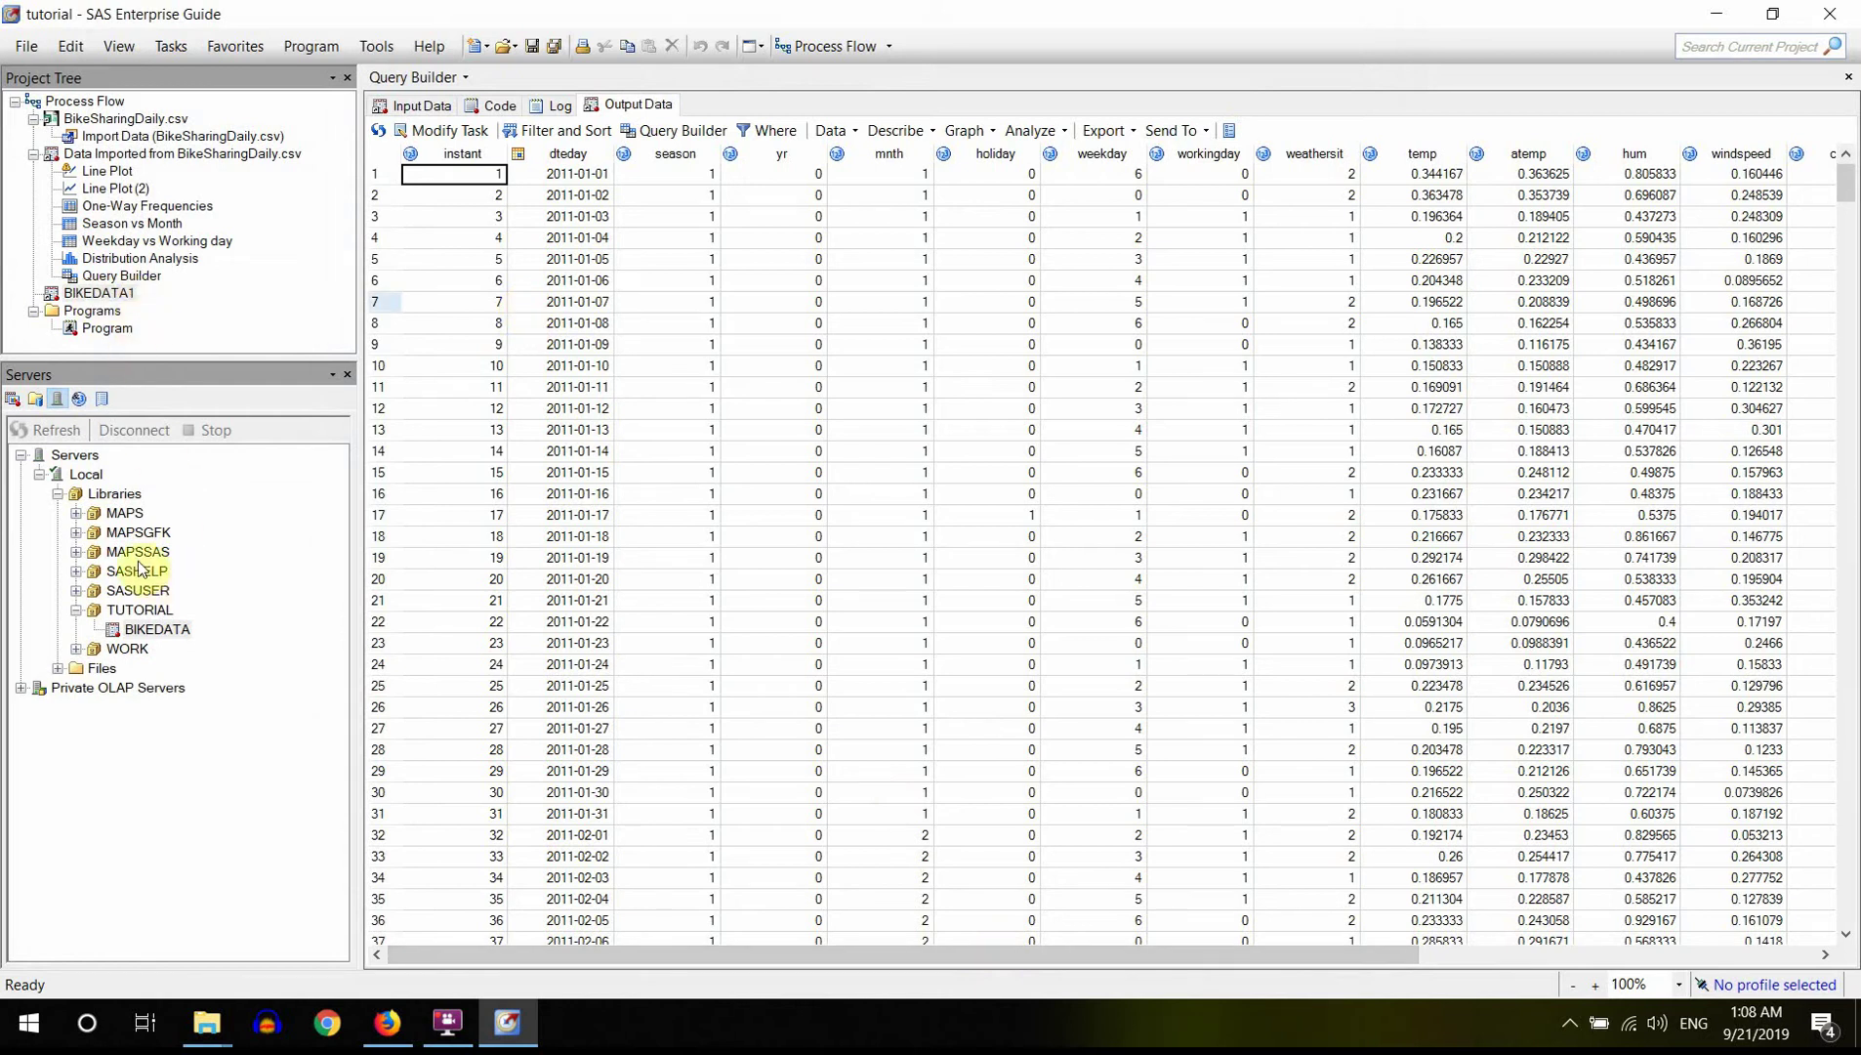
{"action": "left_click", "coordinate": [138, 610]}
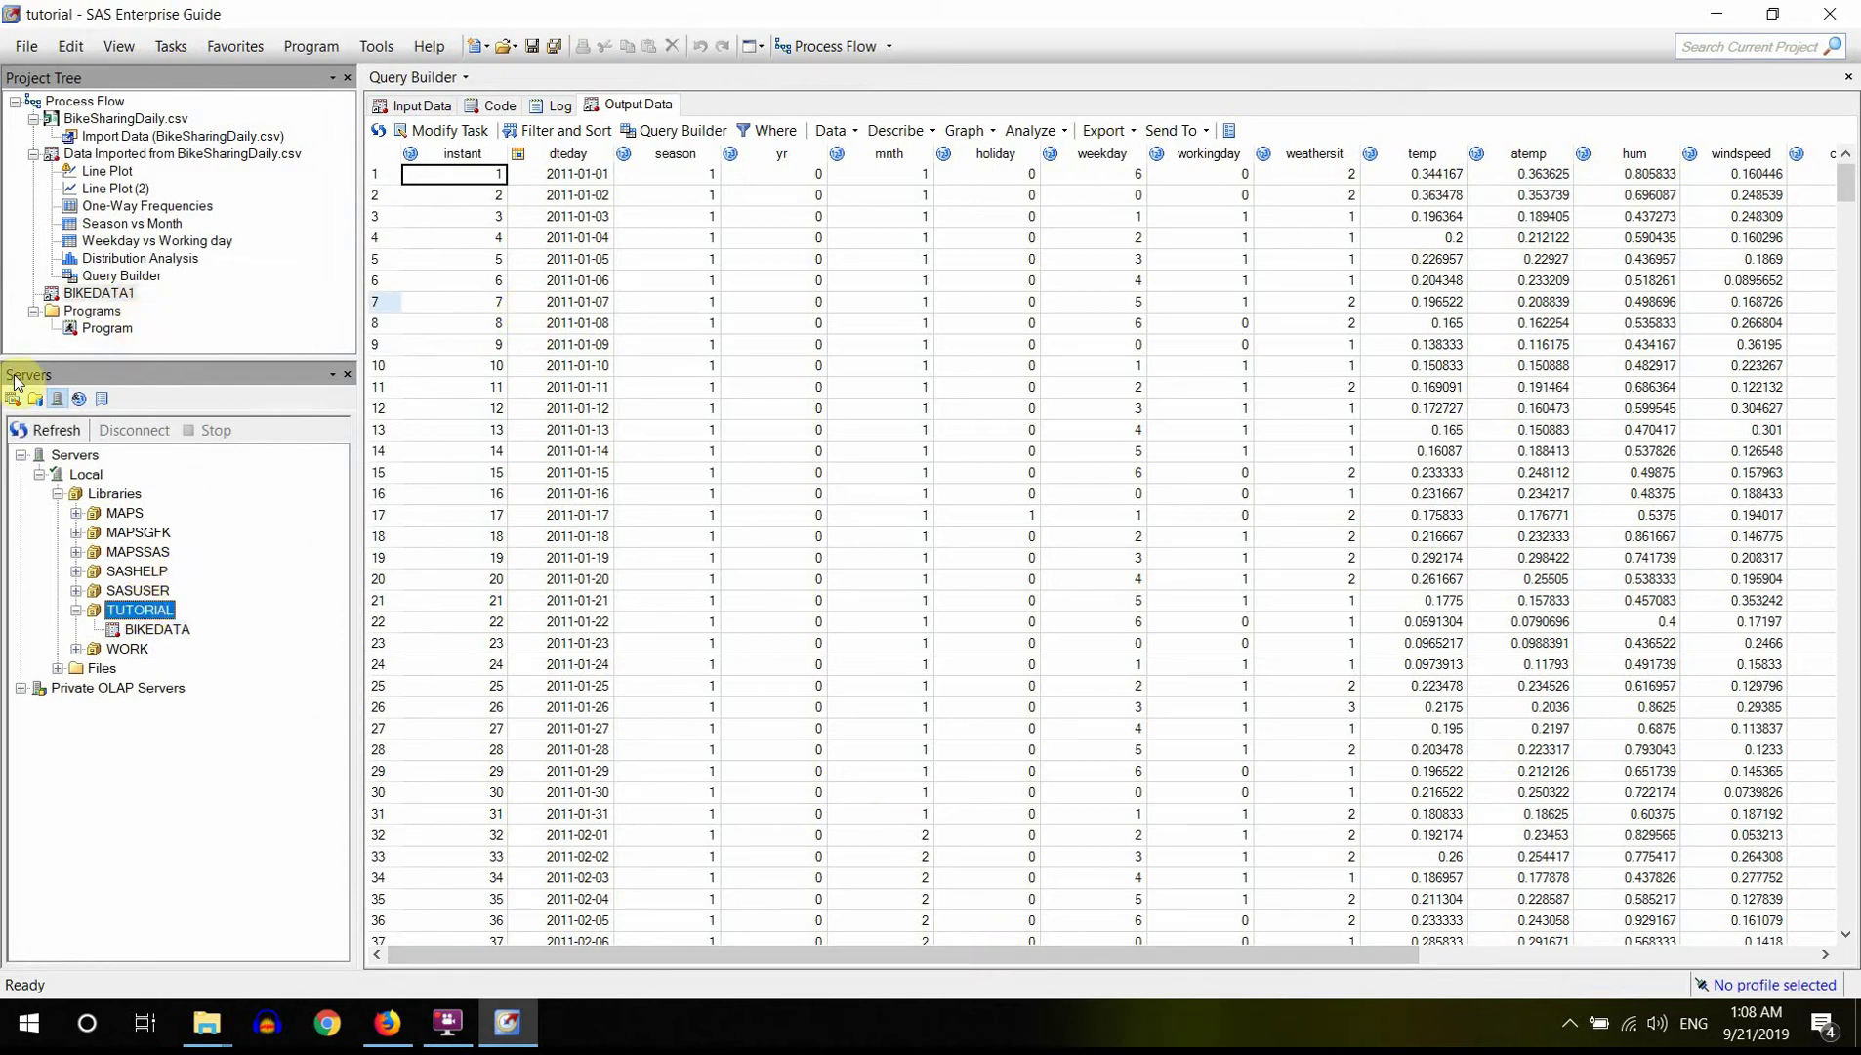
{"action": "left_click", "coordinate": [44, 439]}
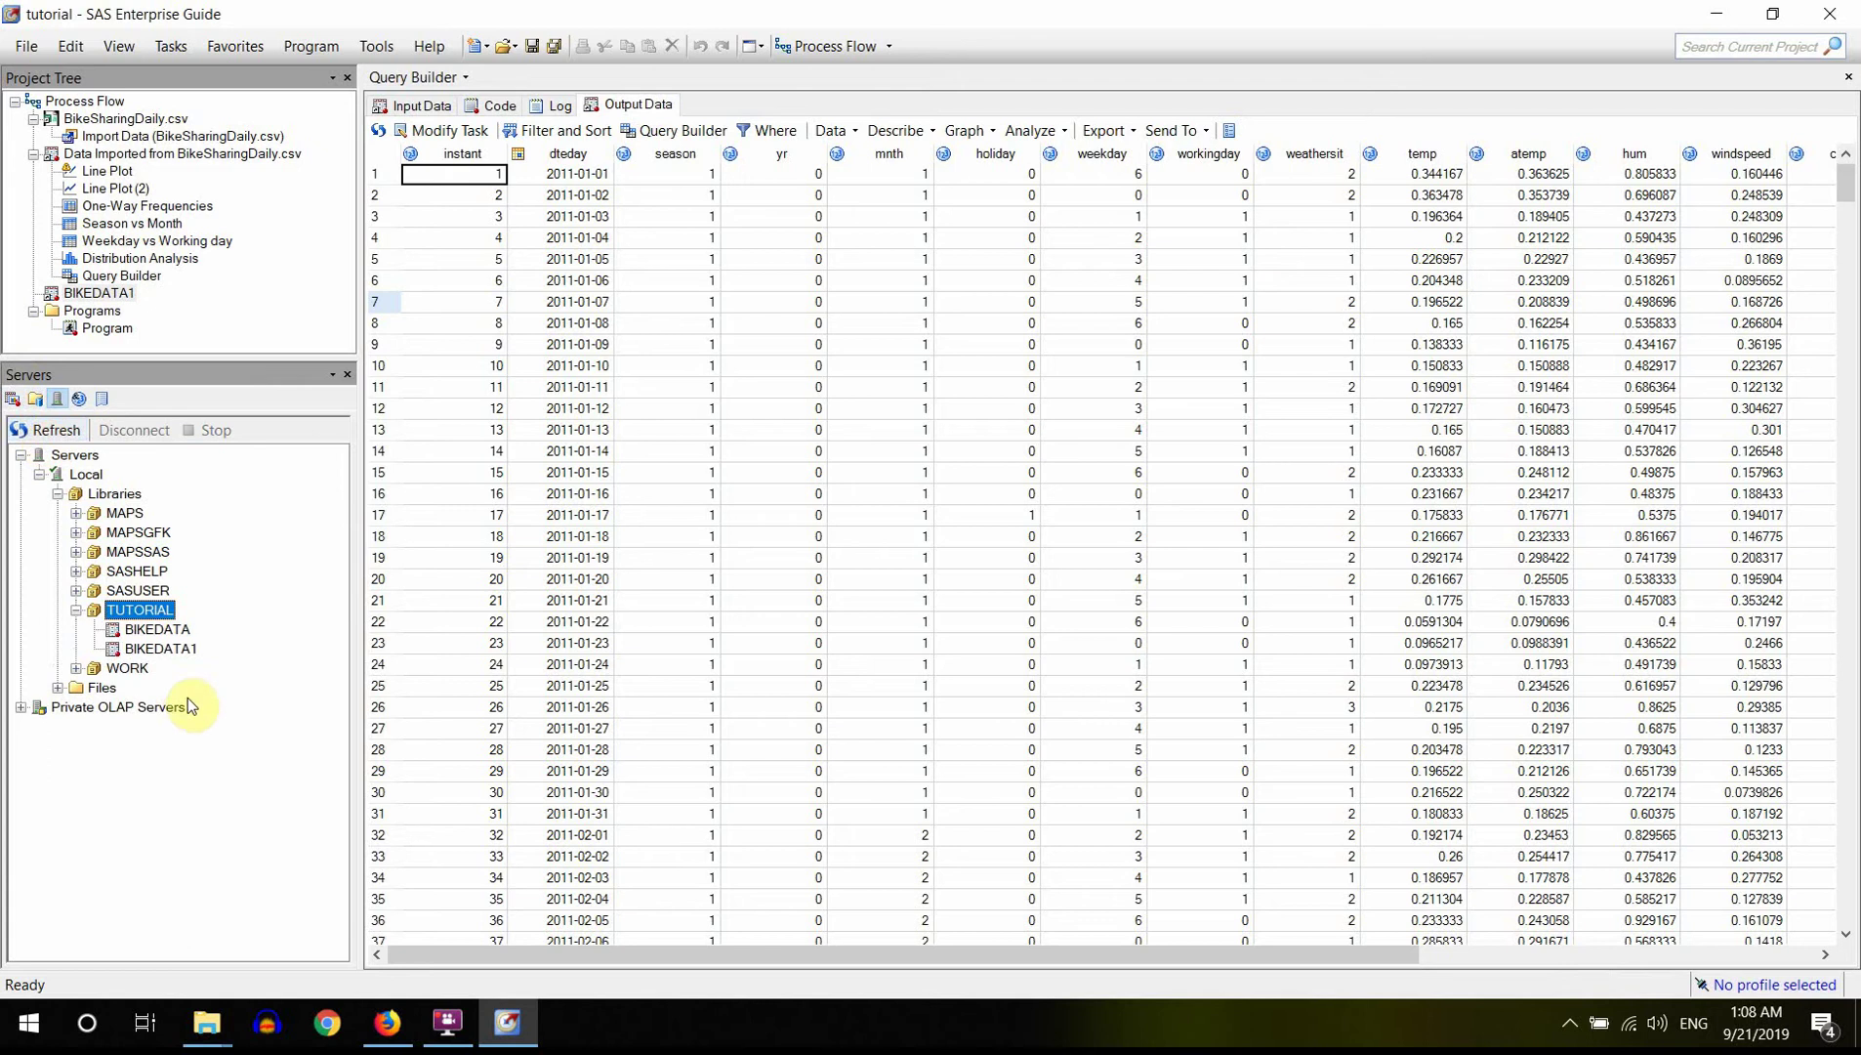
{"action": "left_click", "coordinate": [174, 651]}
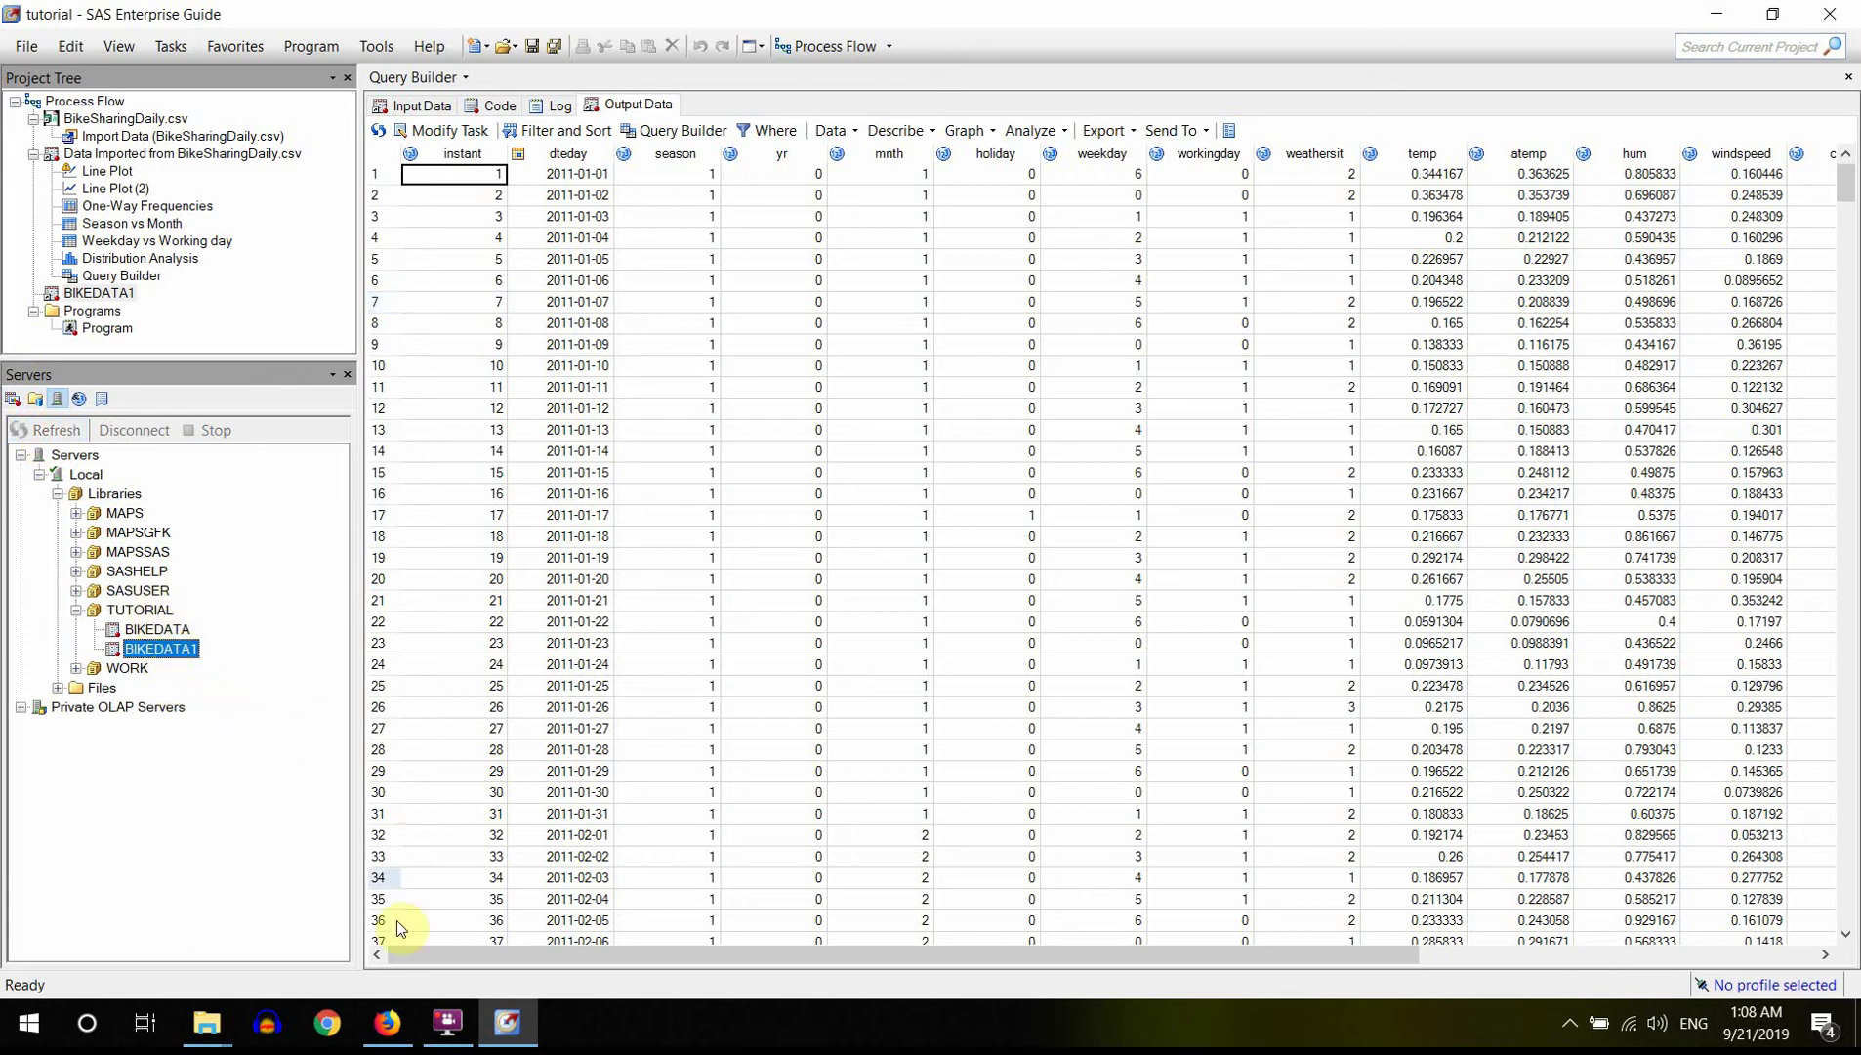
{"action": "left_click_drag", "start_coordinate": [475, 953], "coordinate": [1006, 981]}
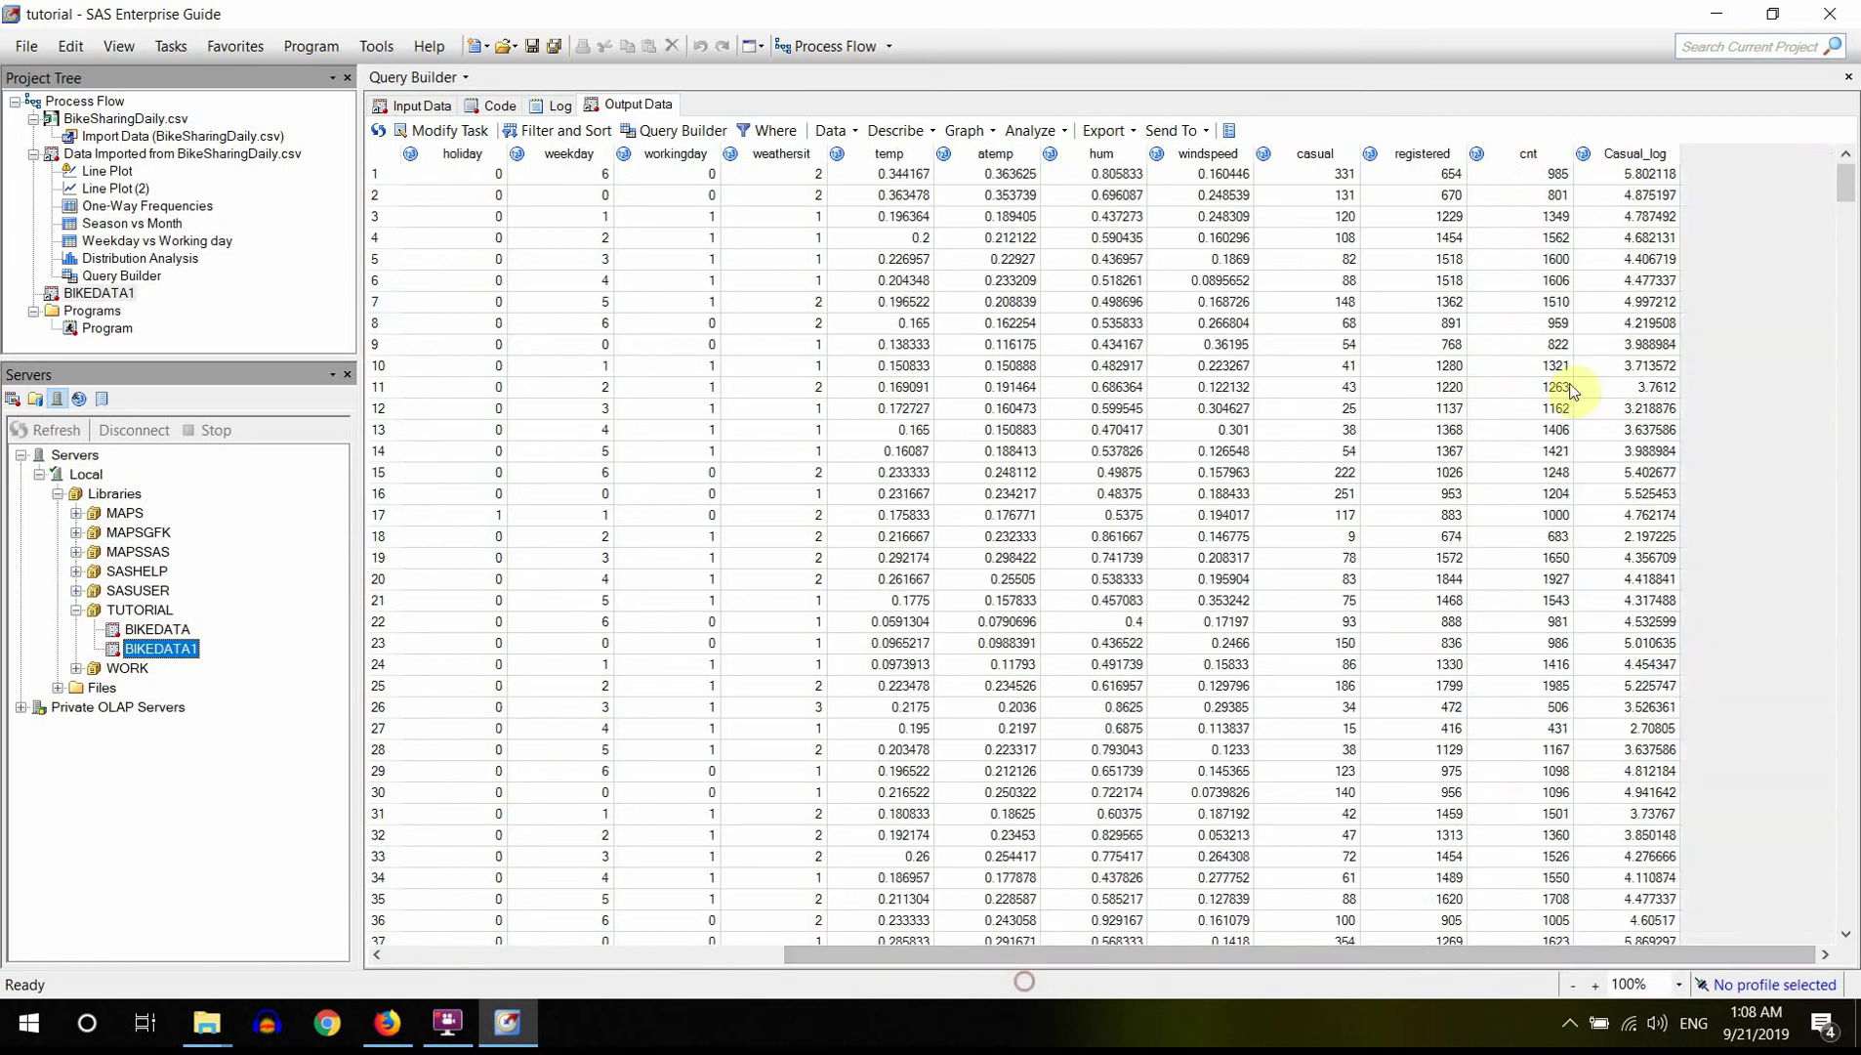
{"action": "left_click", "coordinate": [1630, 154]}
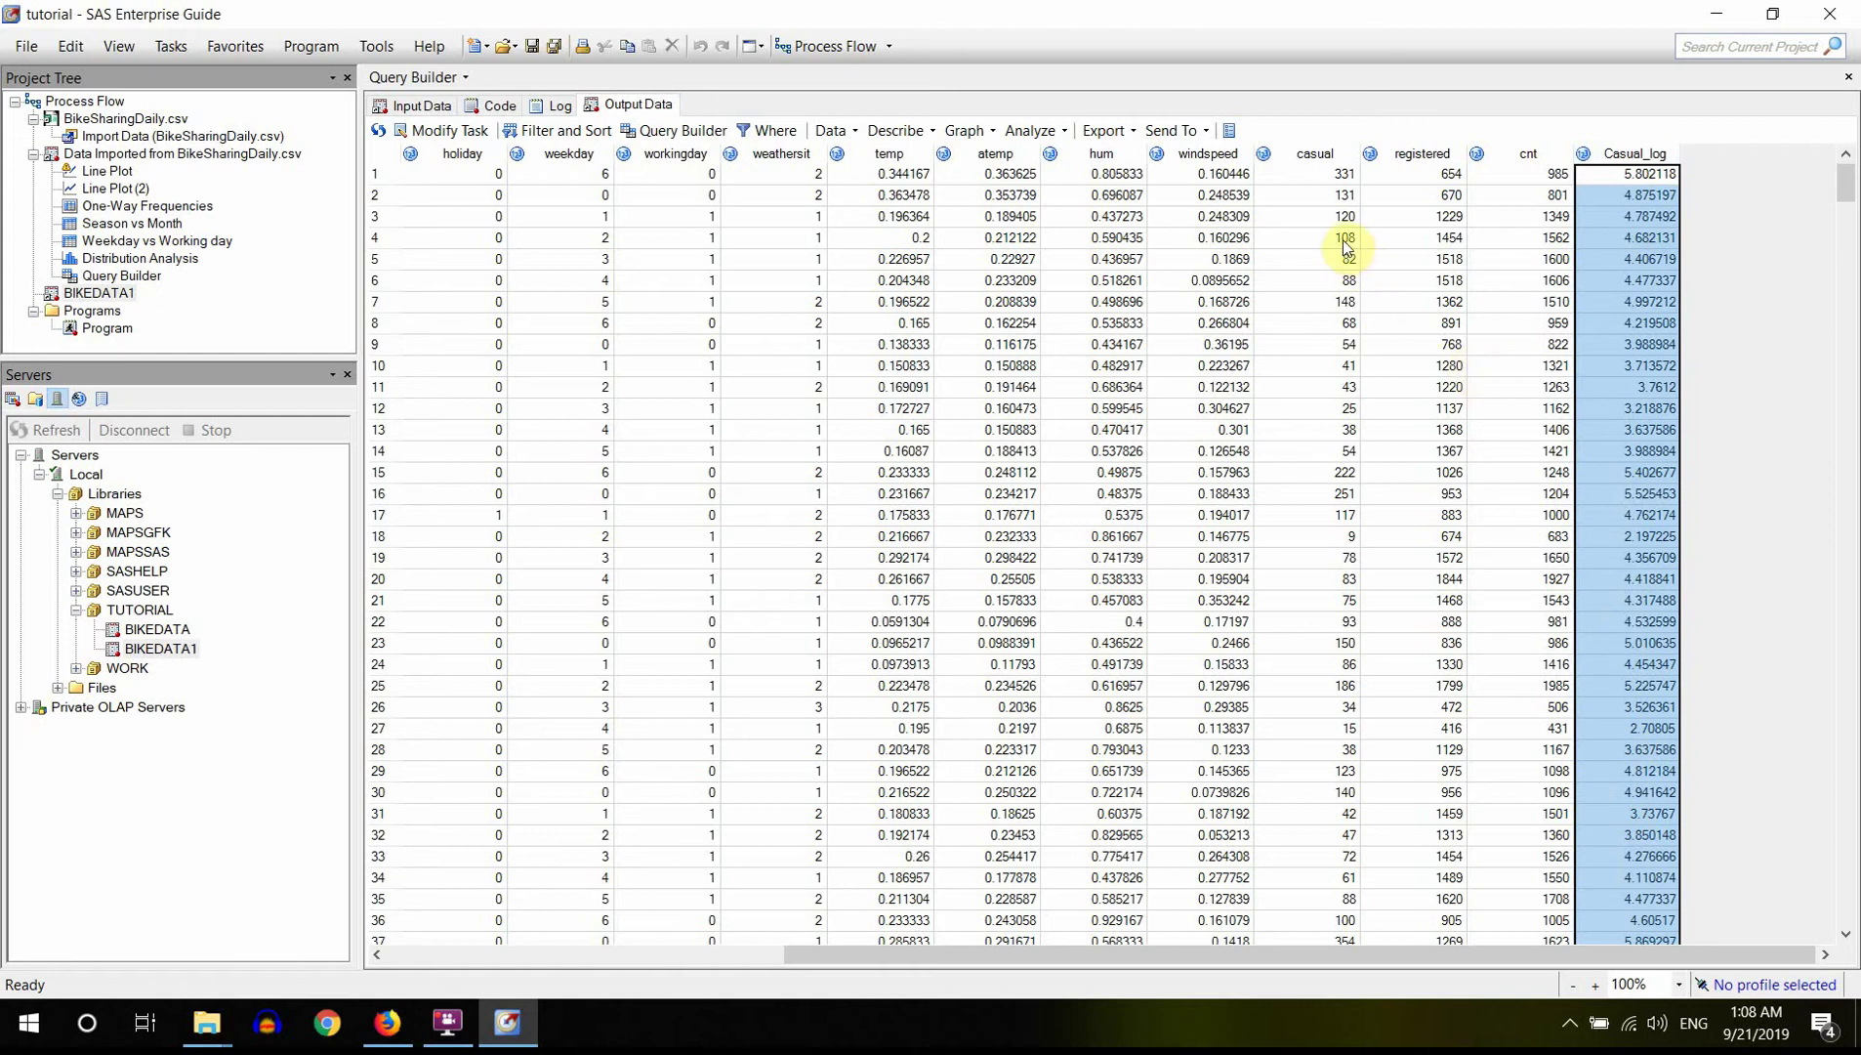
{"action": "left_click", "coordinate": [1316, 181]}
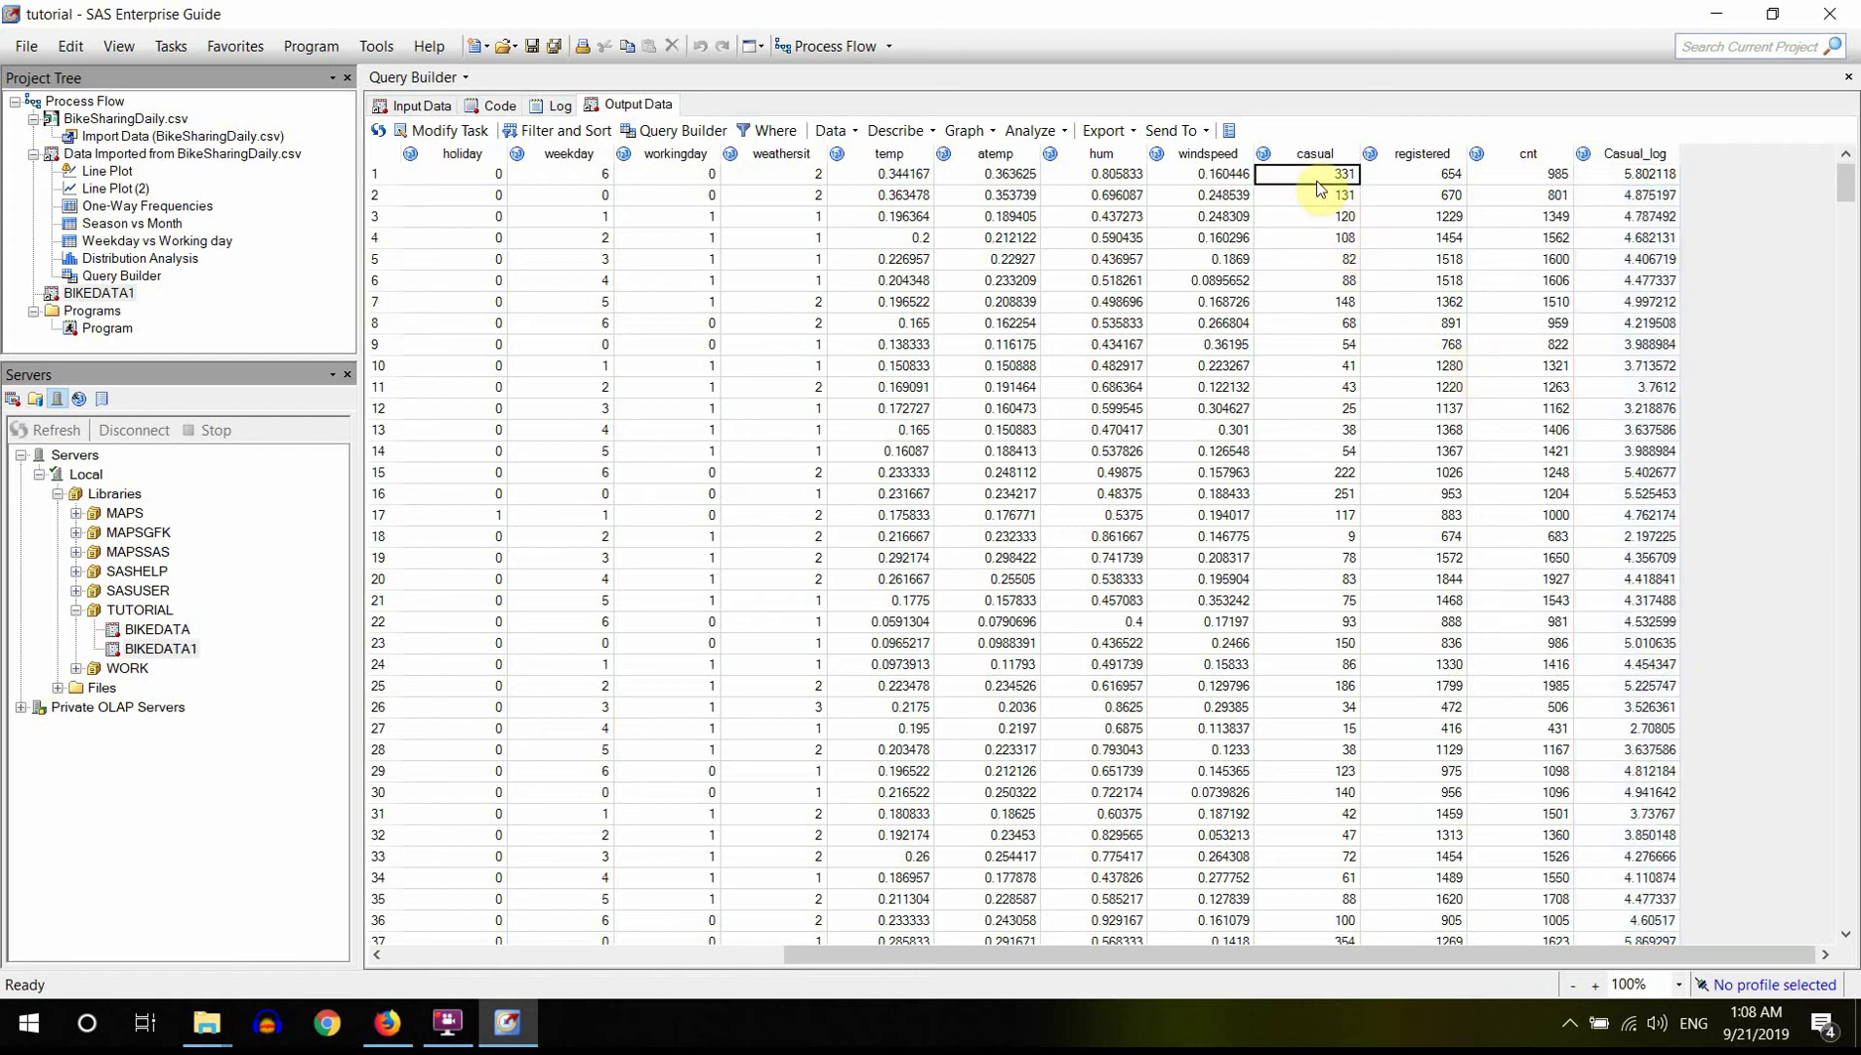
{"action": "left_click", "coordinate": [1646, 178]}
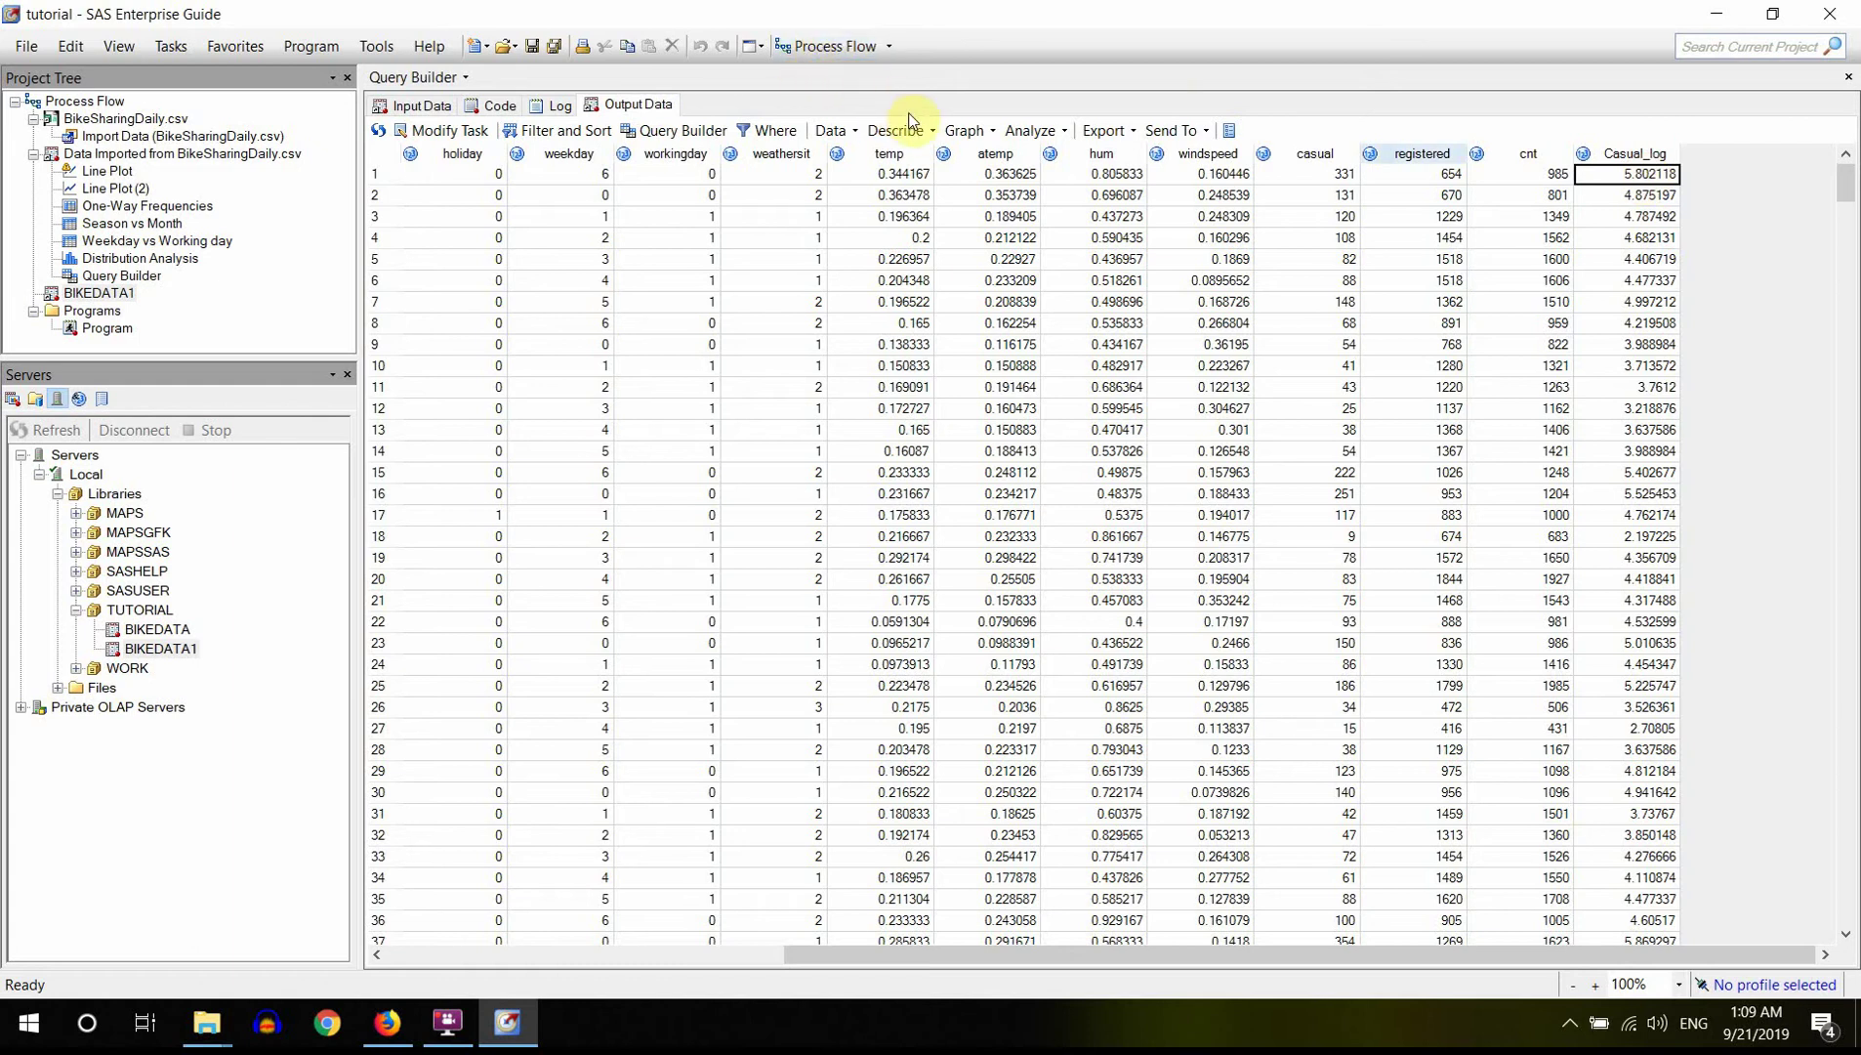
- Create a Describe > Distribution Analysis with casual and Casual_log as Analysis variables
{"action": "left_click", "coordinate": [926, 130]}
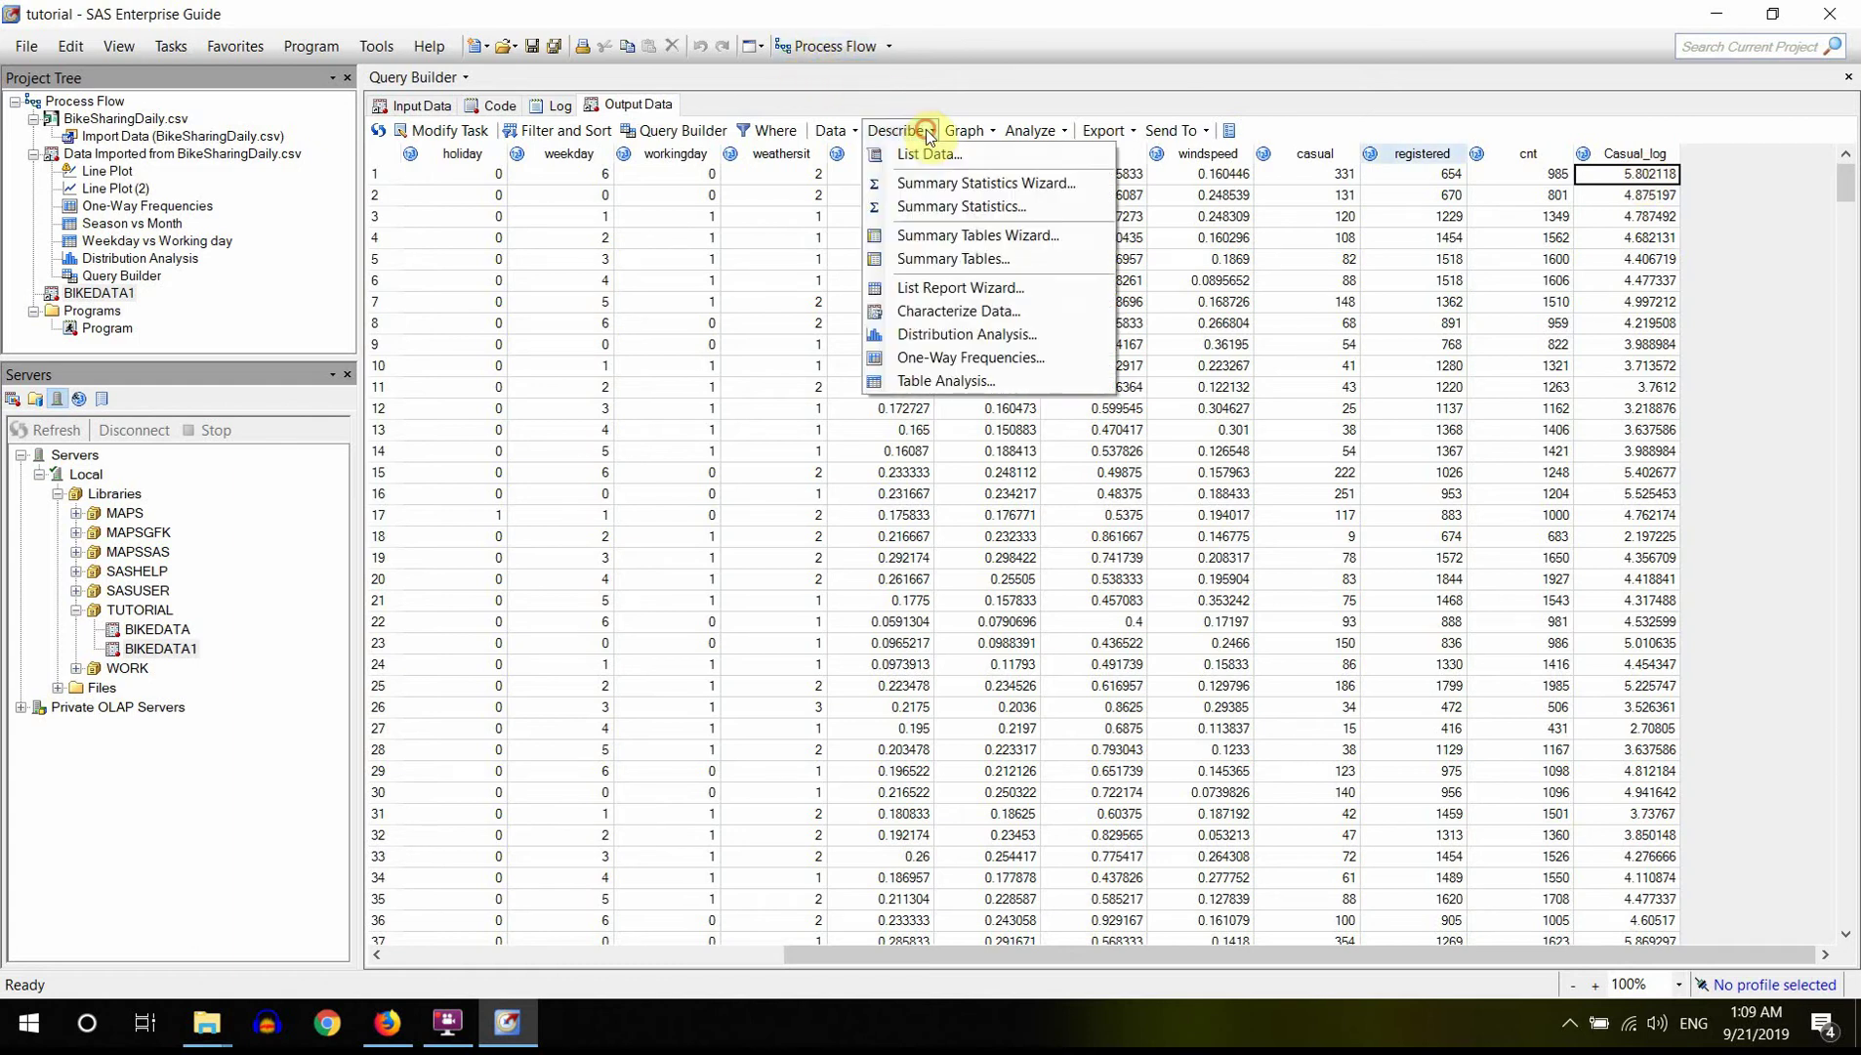
{"action": "left_click", "coordinate": [967, 334]}
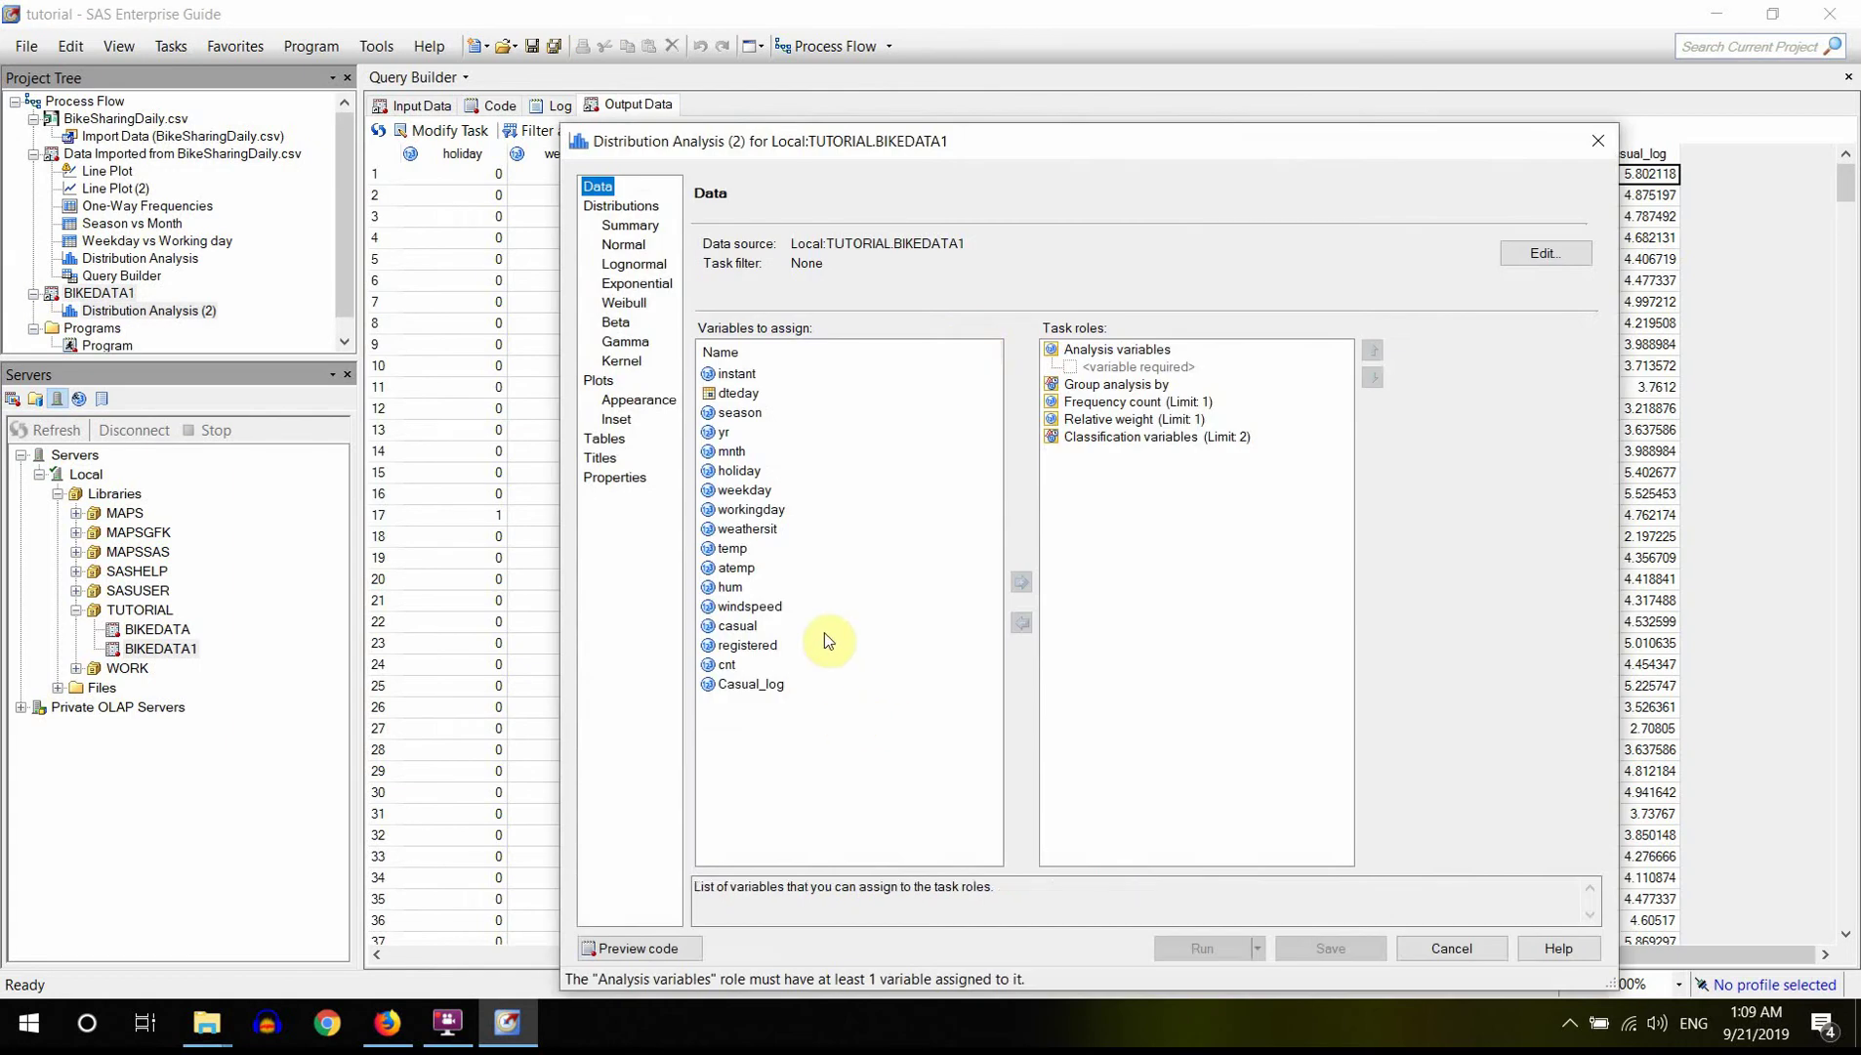
{"action": "left_click", "coordinate": [742, 627]}
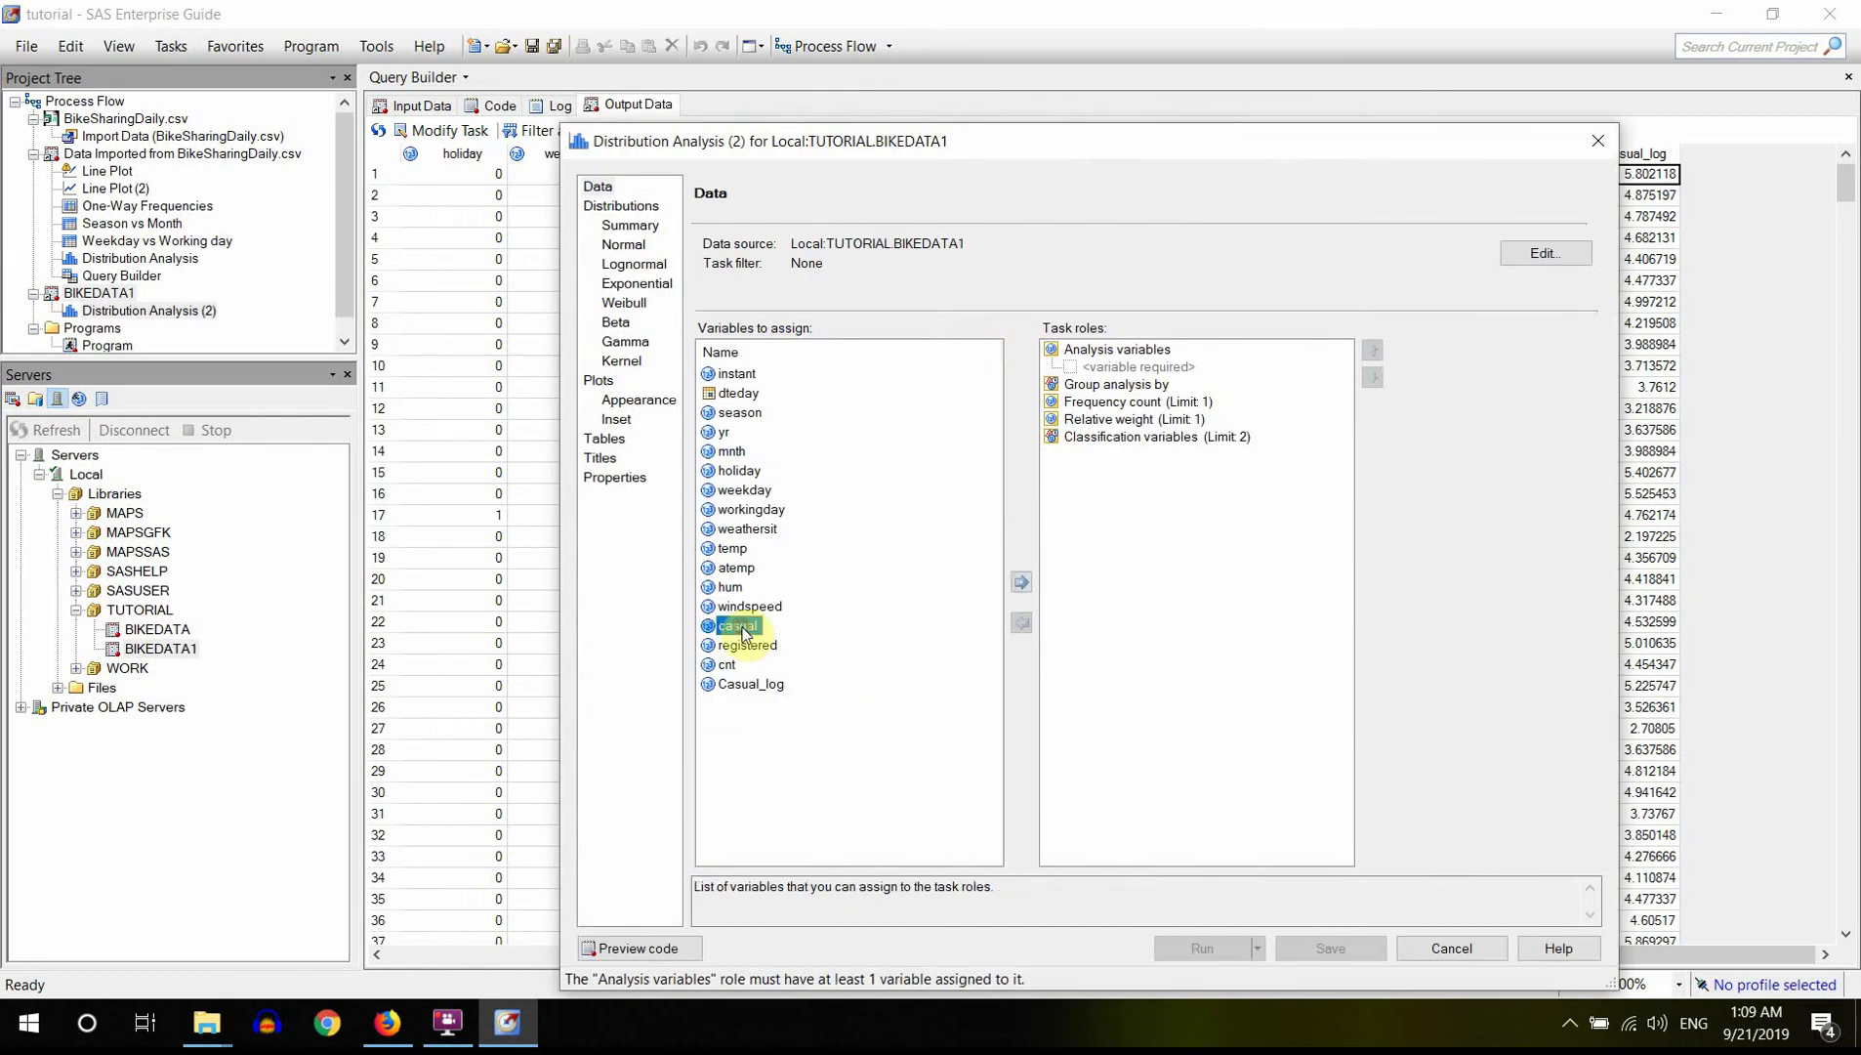
{"action": "left_click", "coordinate": [752, 686], "text": "ctrl"}
{"action": "left_click_drag", "start_coordinate": [752, 689], "coordinate": [1132, 367]}
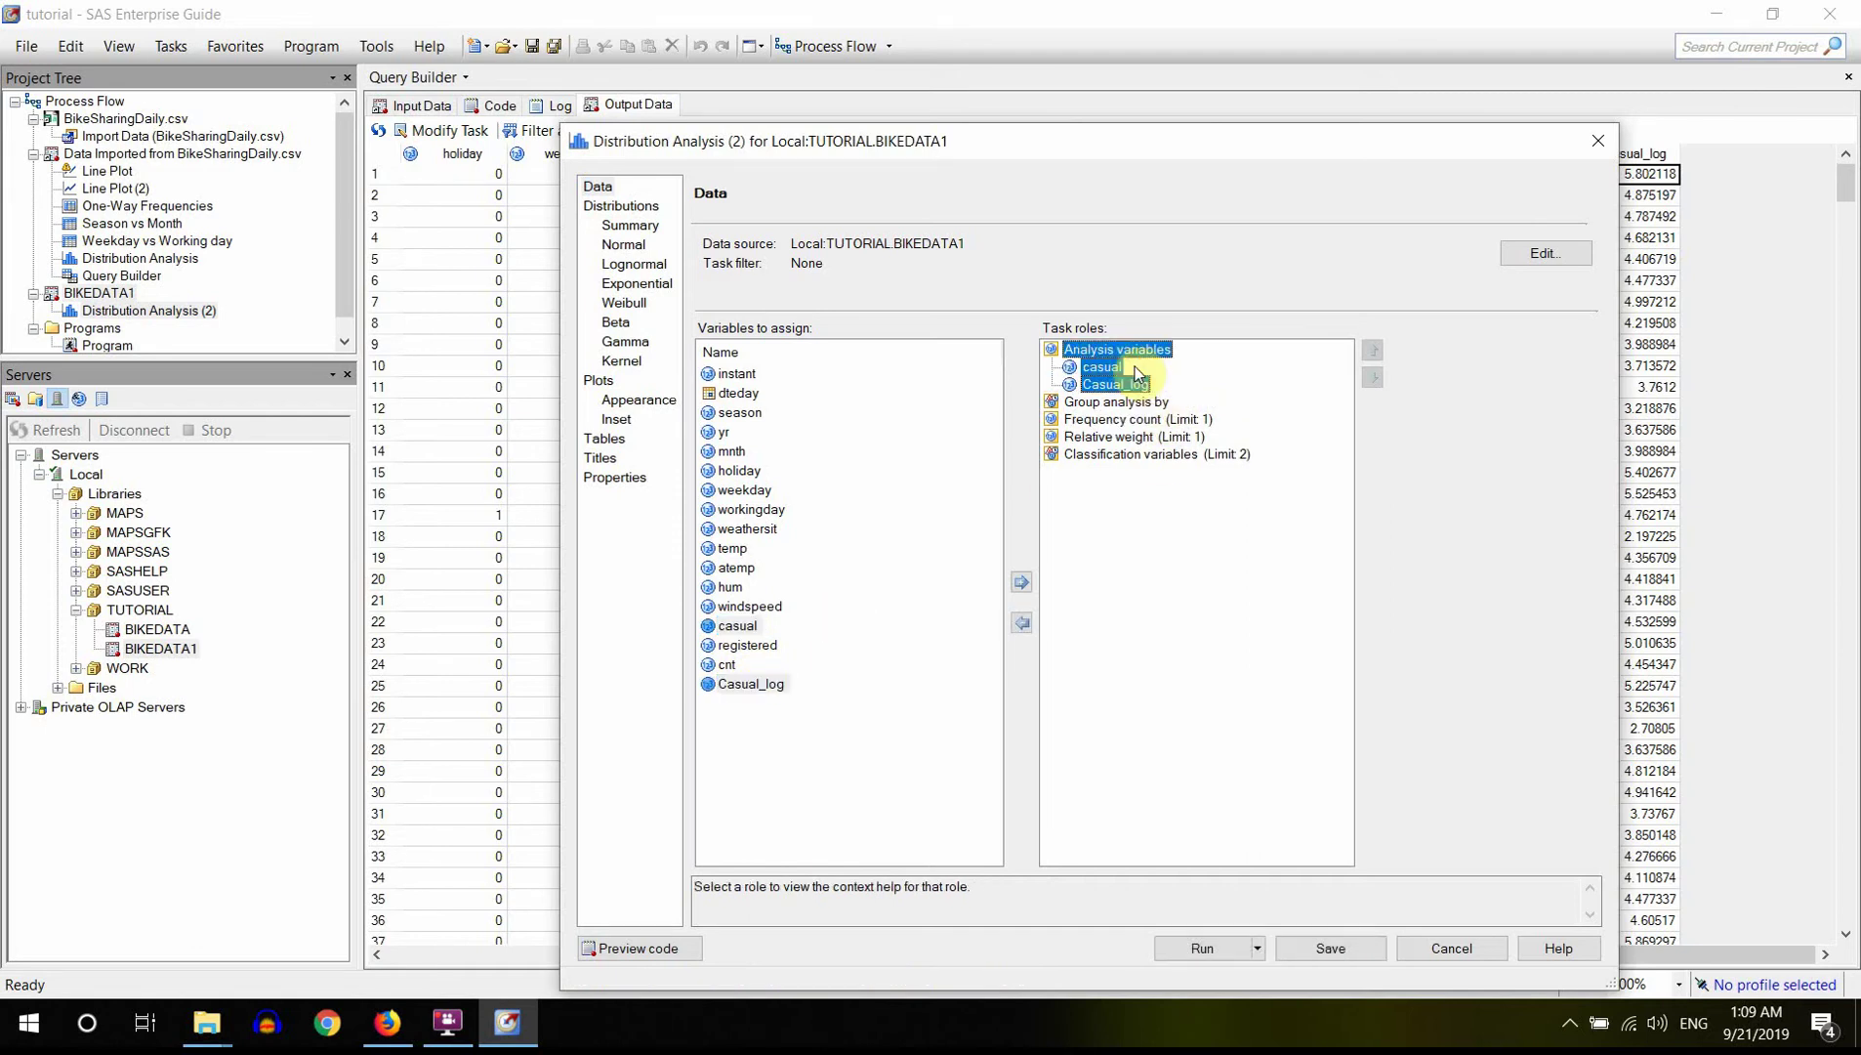
{"action": "left_click", "coordinate": [621, 207]}
- Fit a Normal distribution curve drawn in dark blue
{"action": "left_click", "coordinate": [619, 223]}
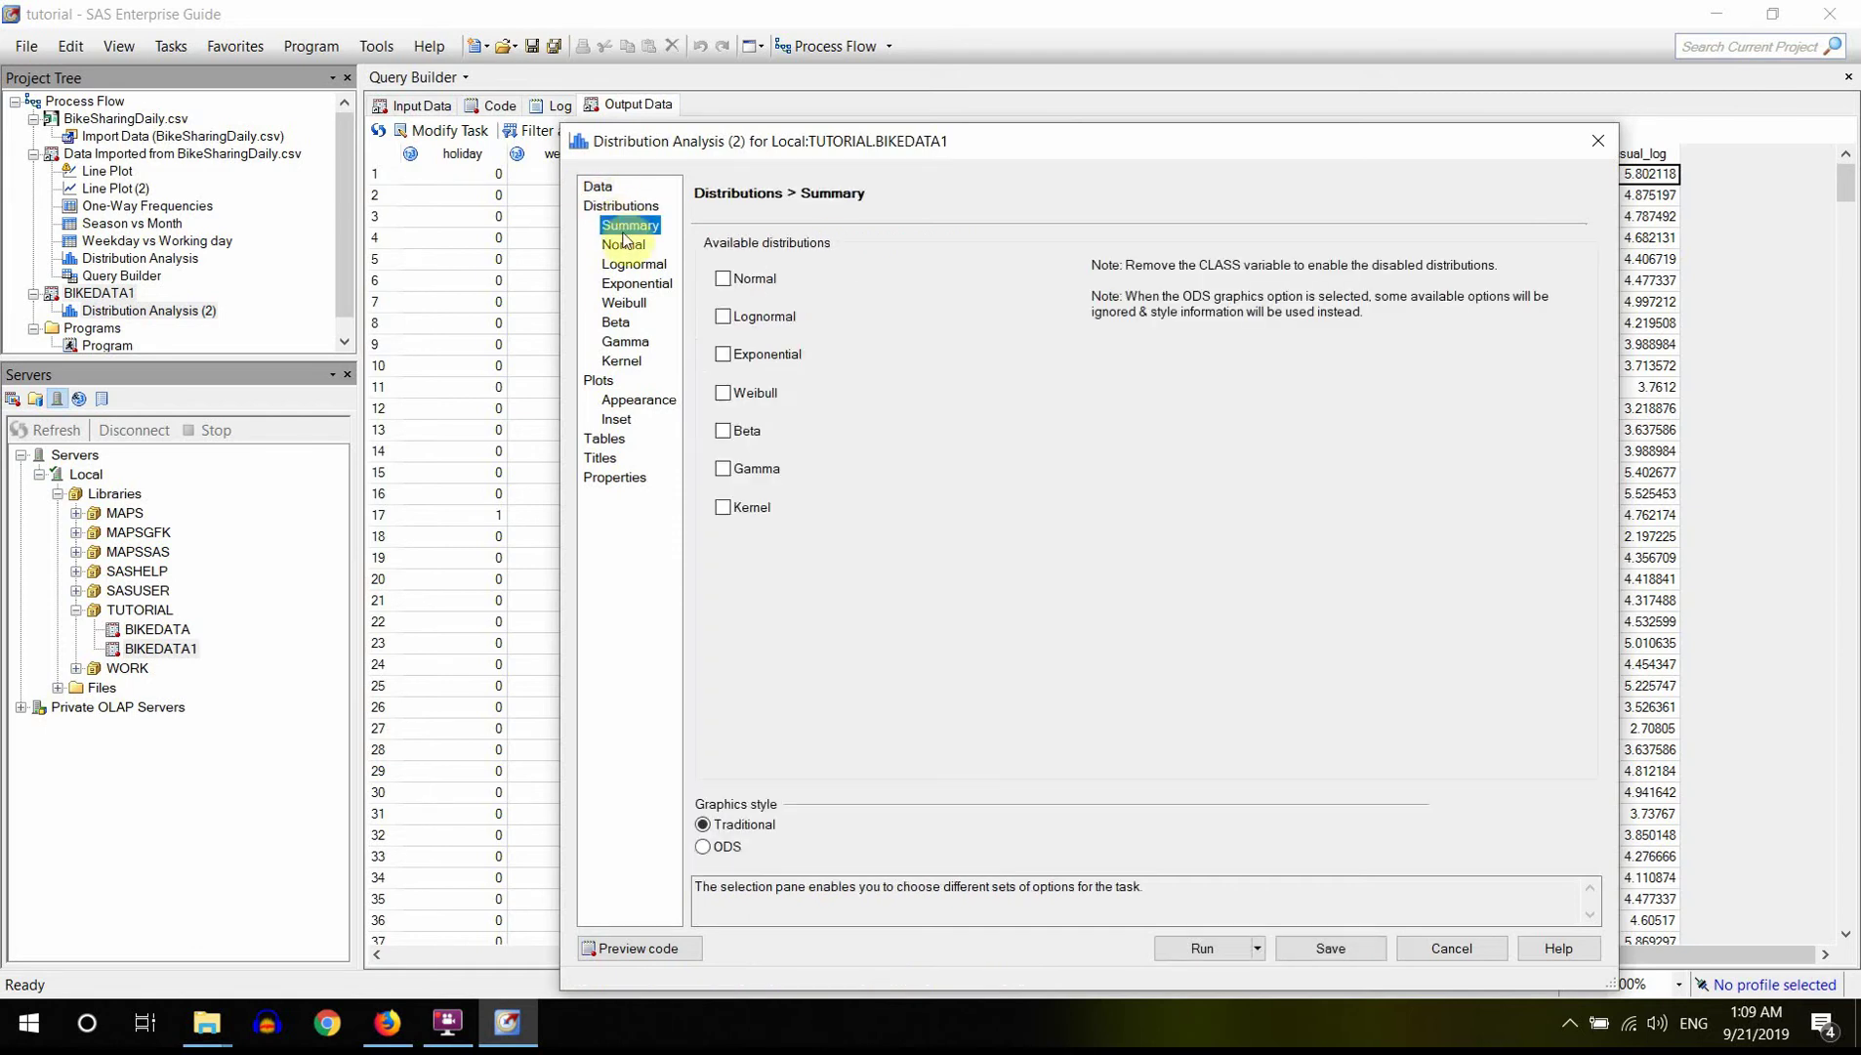
{"action": "left_click", "coordinate": [624, 245]}
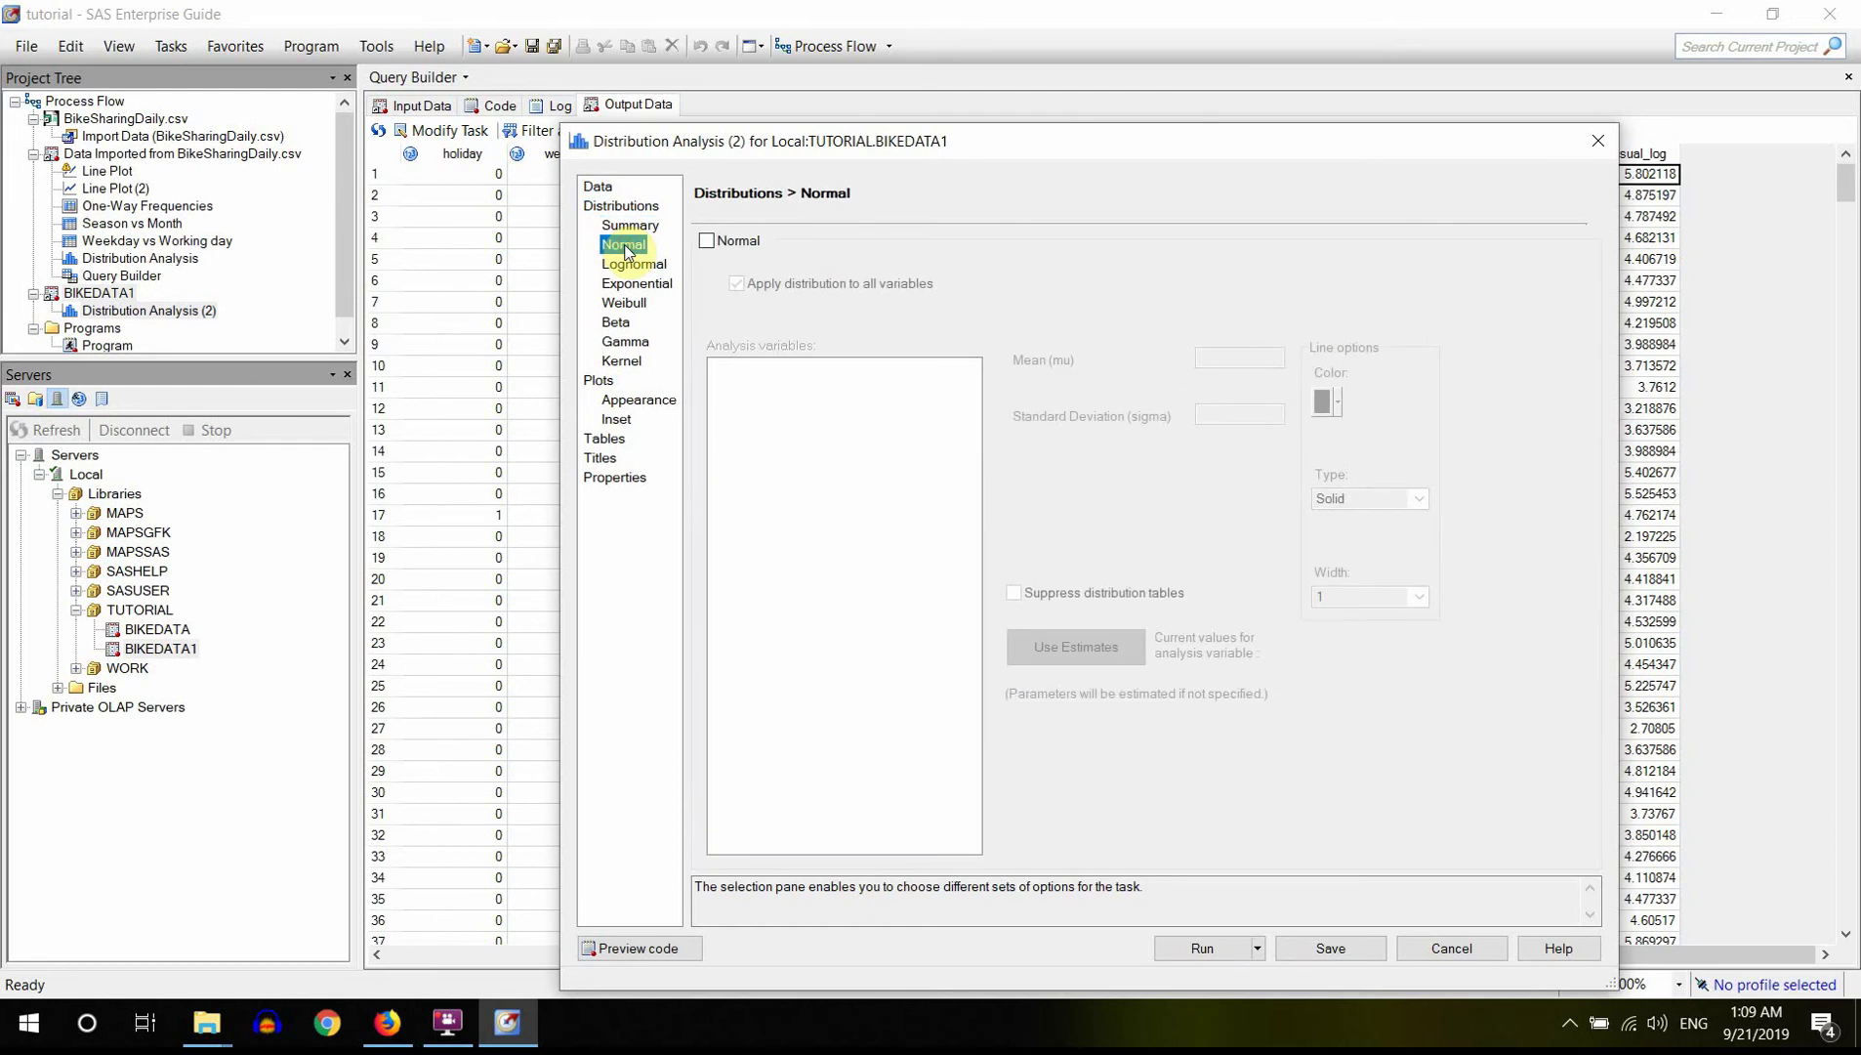
{"action": "left_click", "coordinate": [709, 242]}
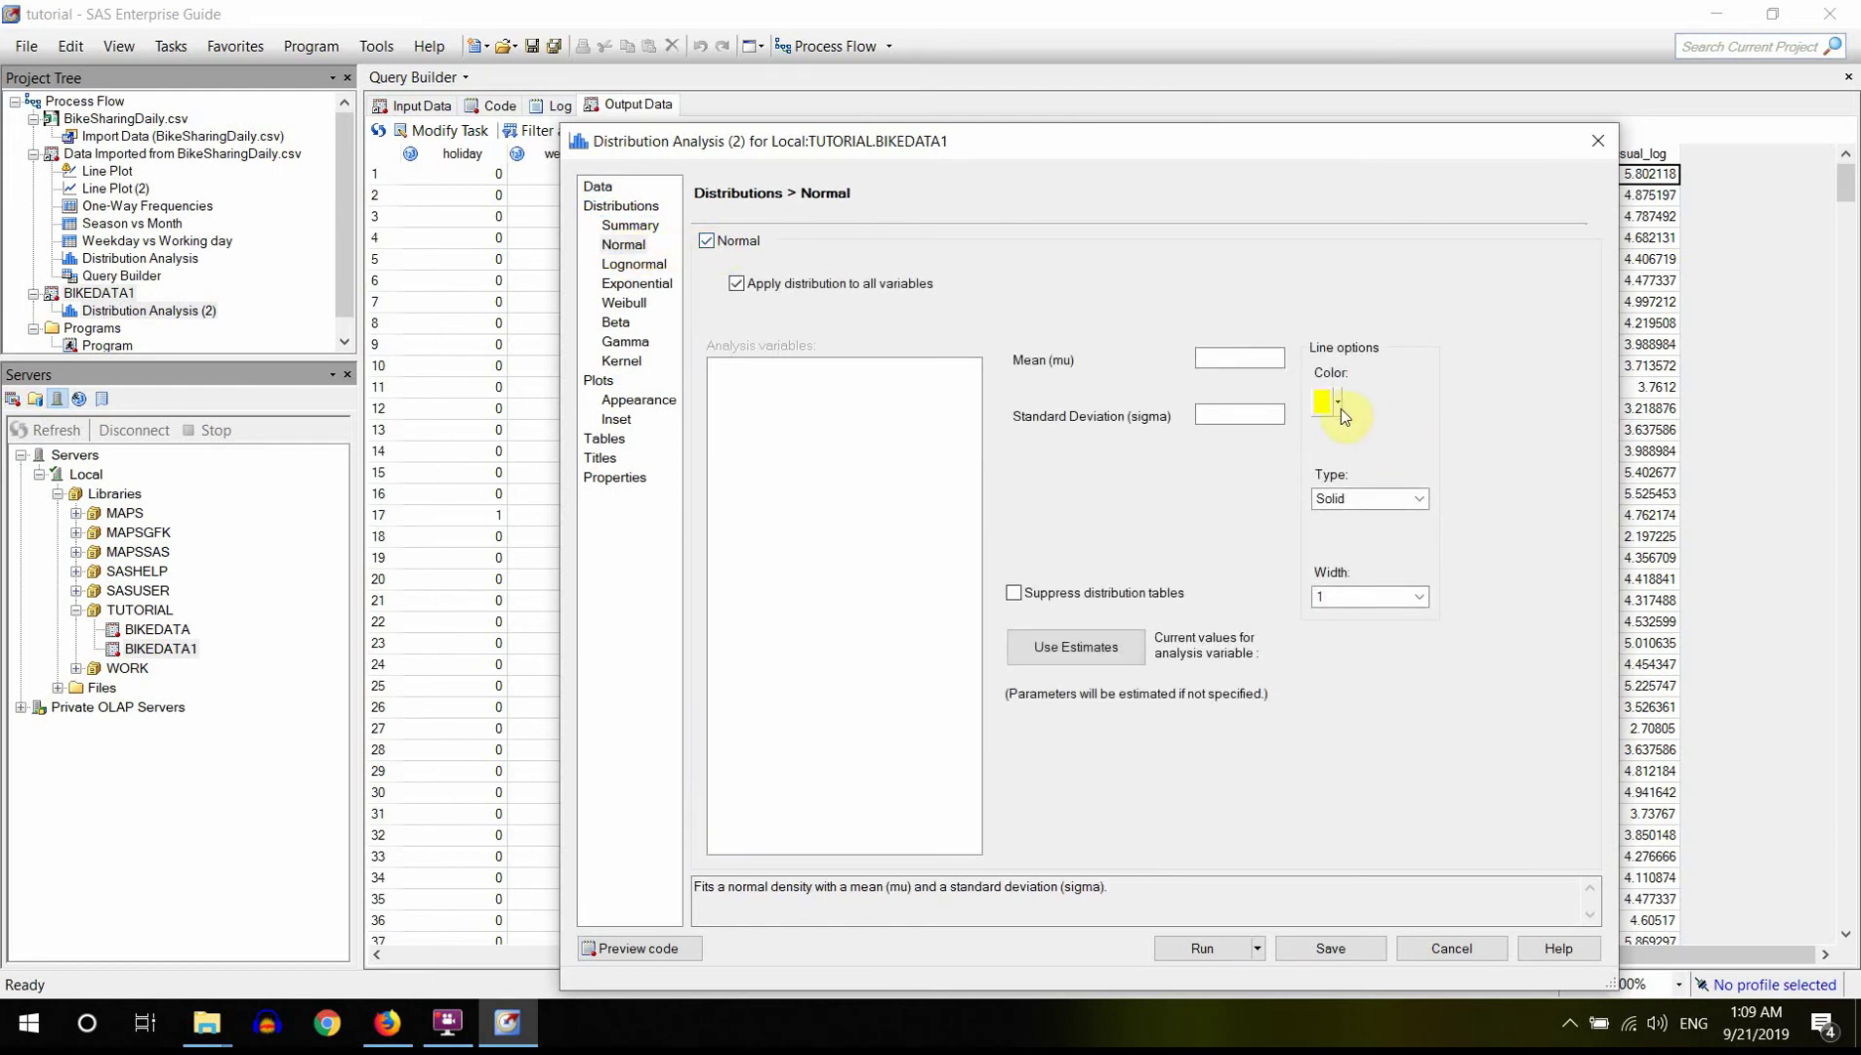
{"action": "left_click", "coordinate": [1339, 402]}
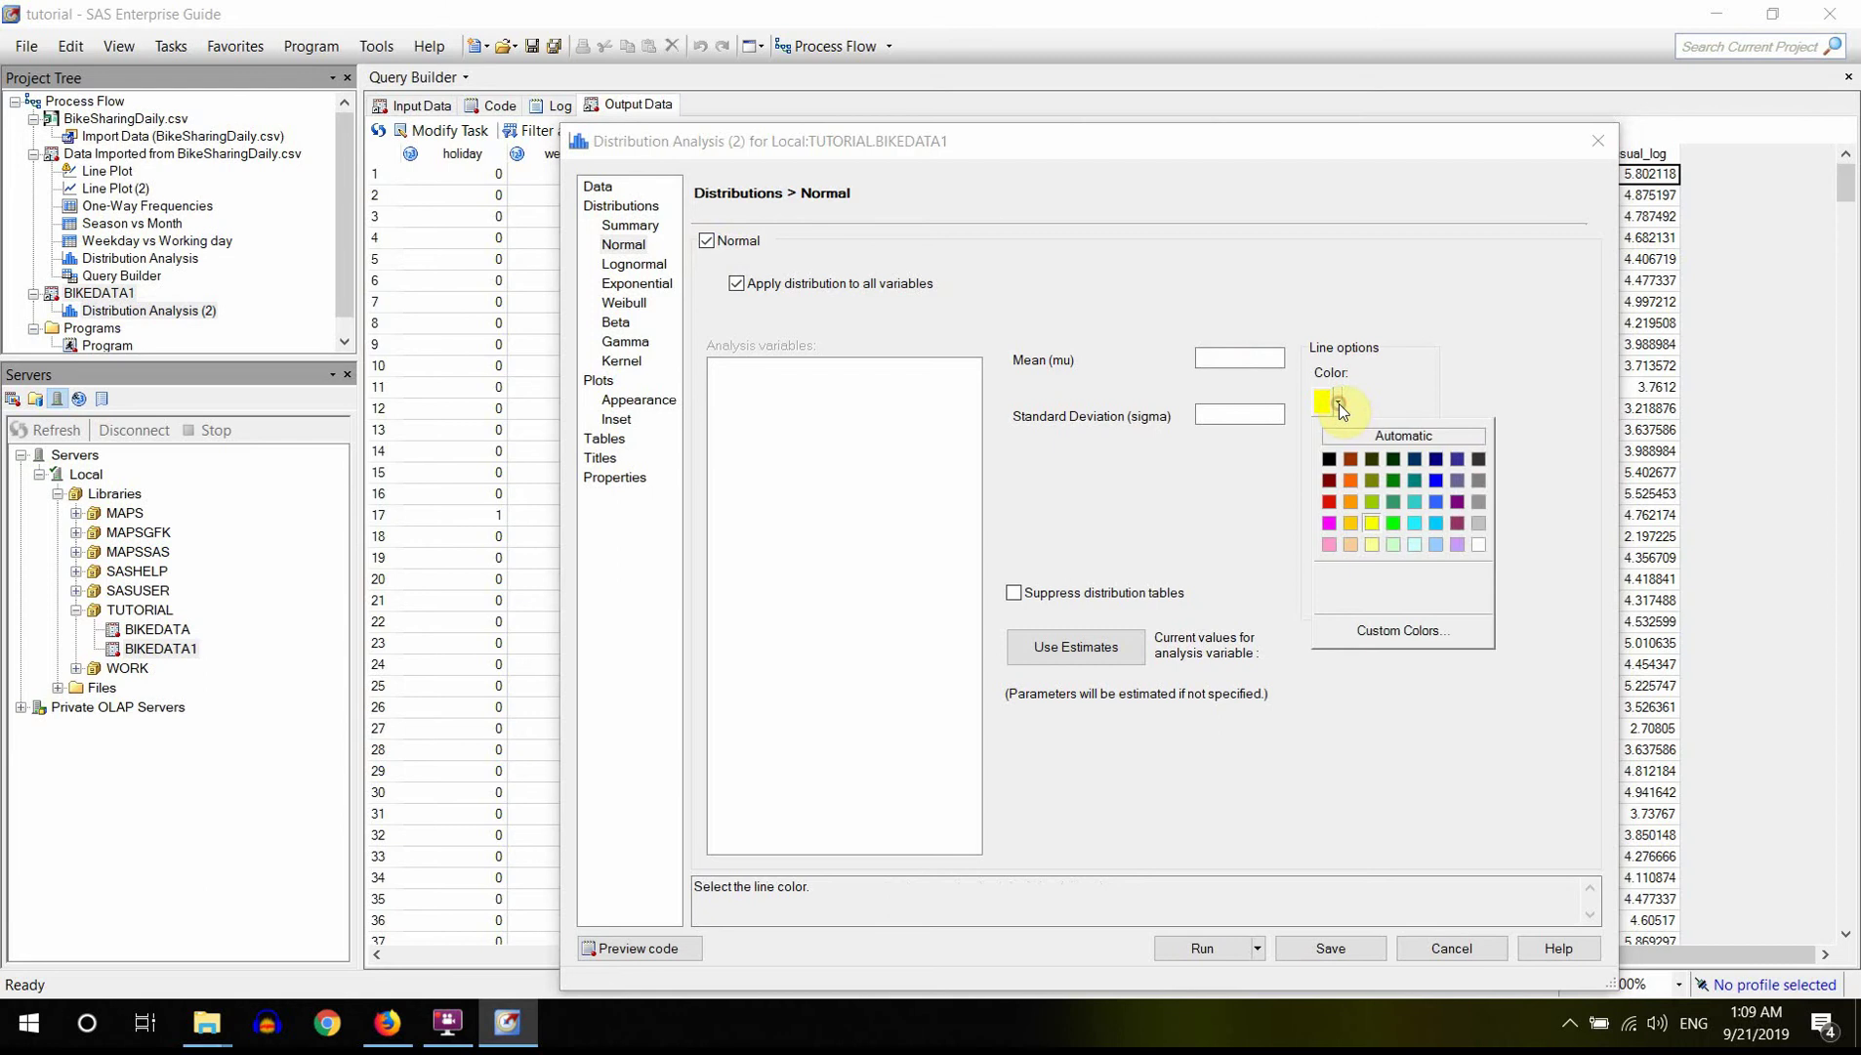
{"action": "left_click", "coordinate": [1444, 461]}
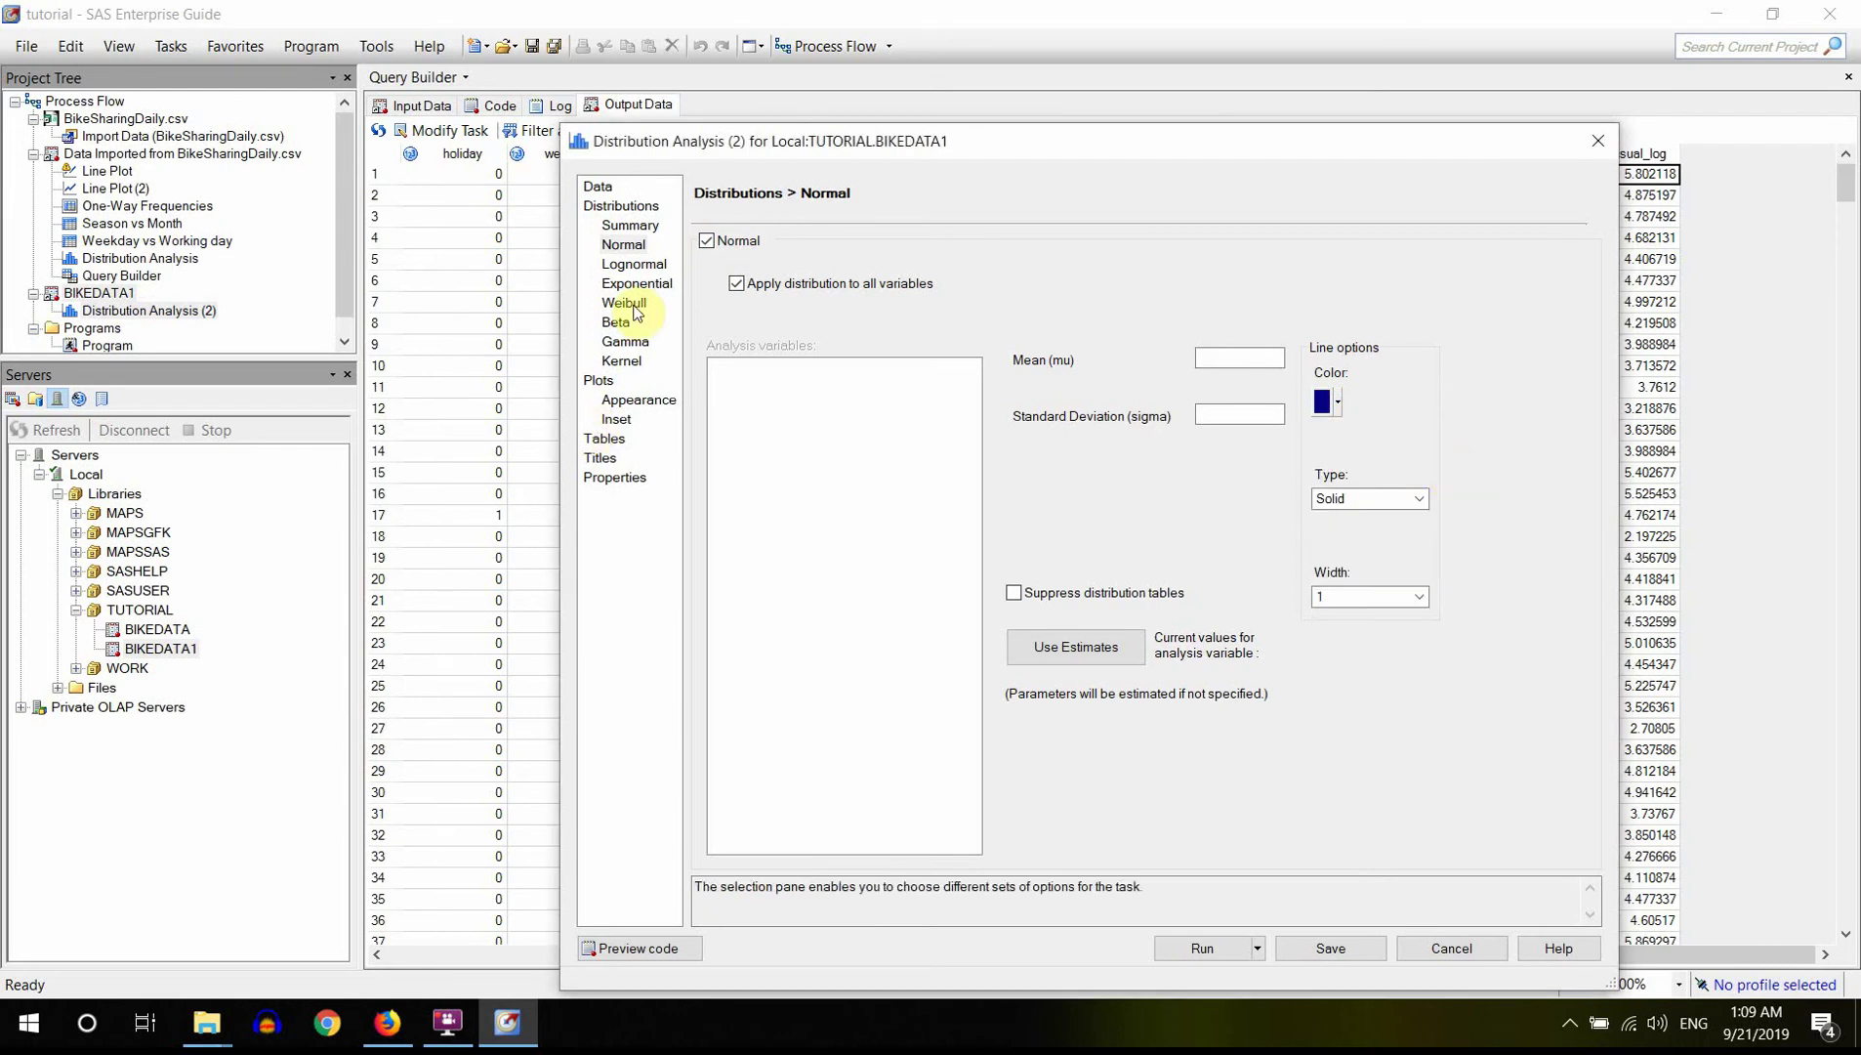
- Turn on the histogram plot with a pale background colour
{"action": "left_click", "coordinate": [601, 383]}
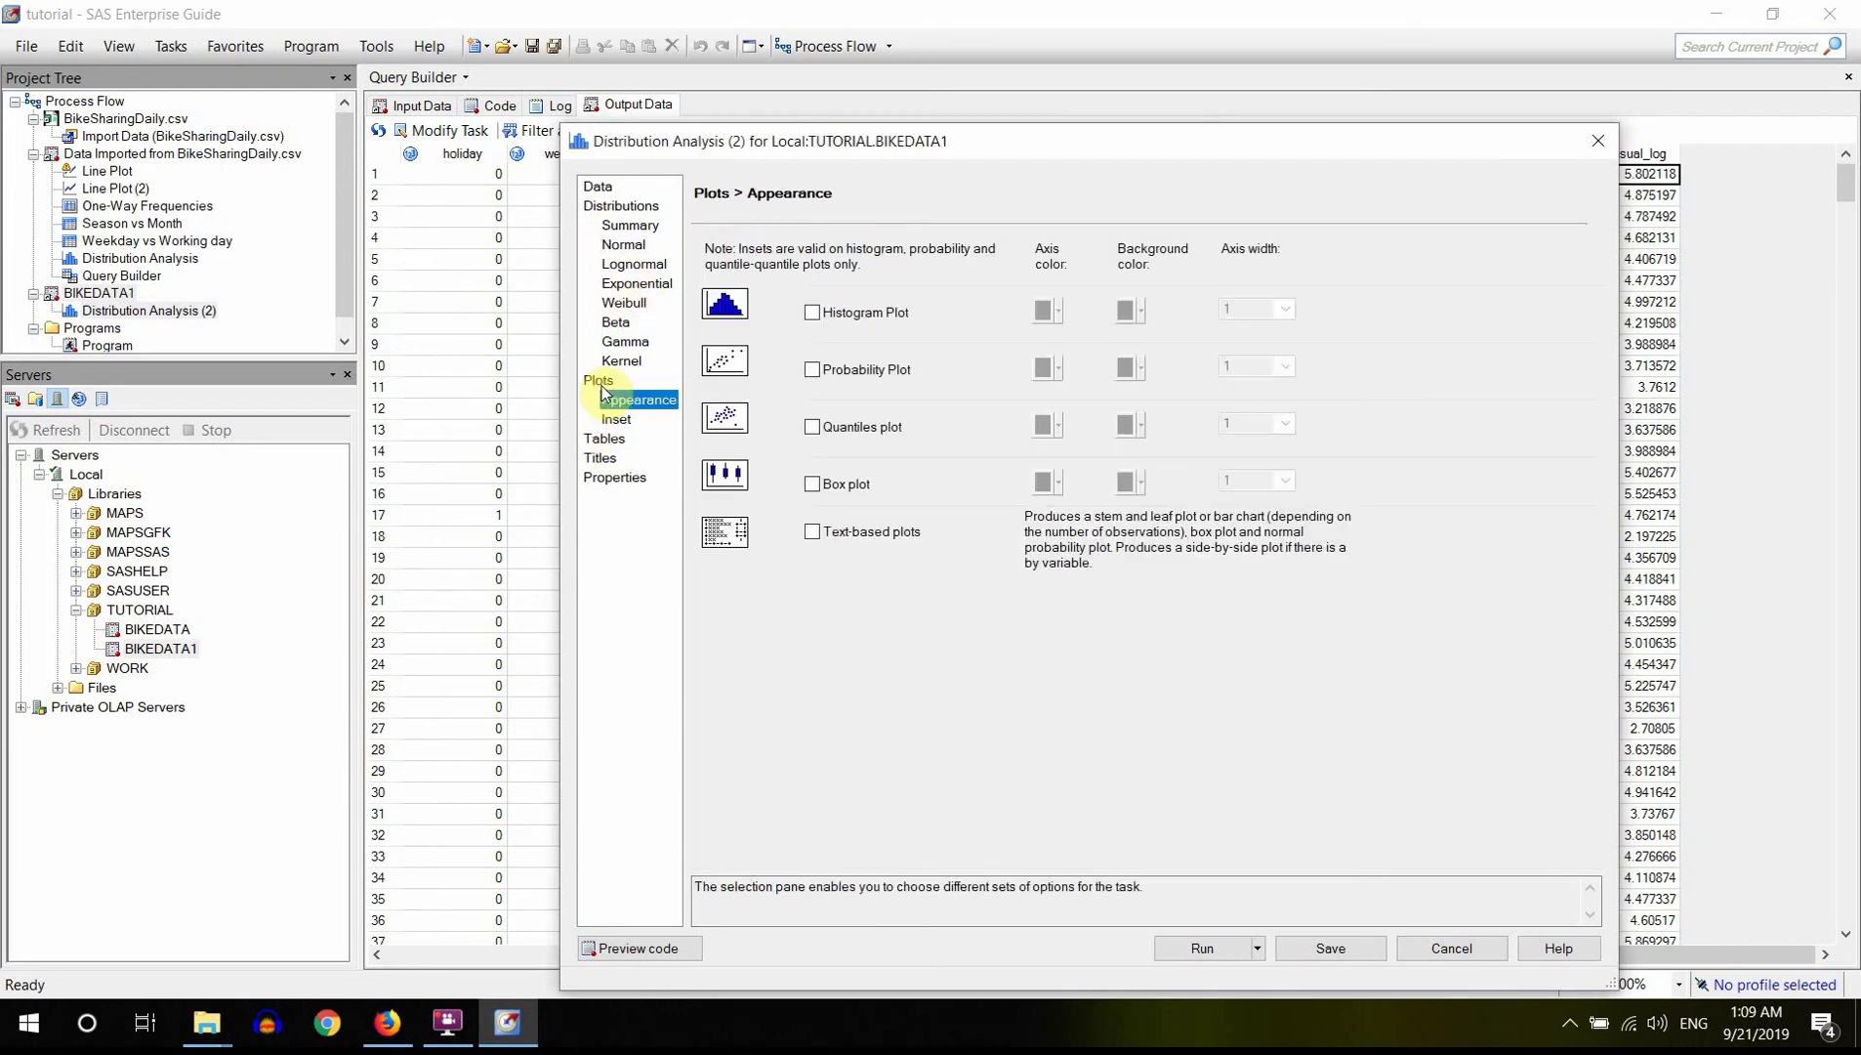
{"action": "left_click", "coordinate": [812, 314]}
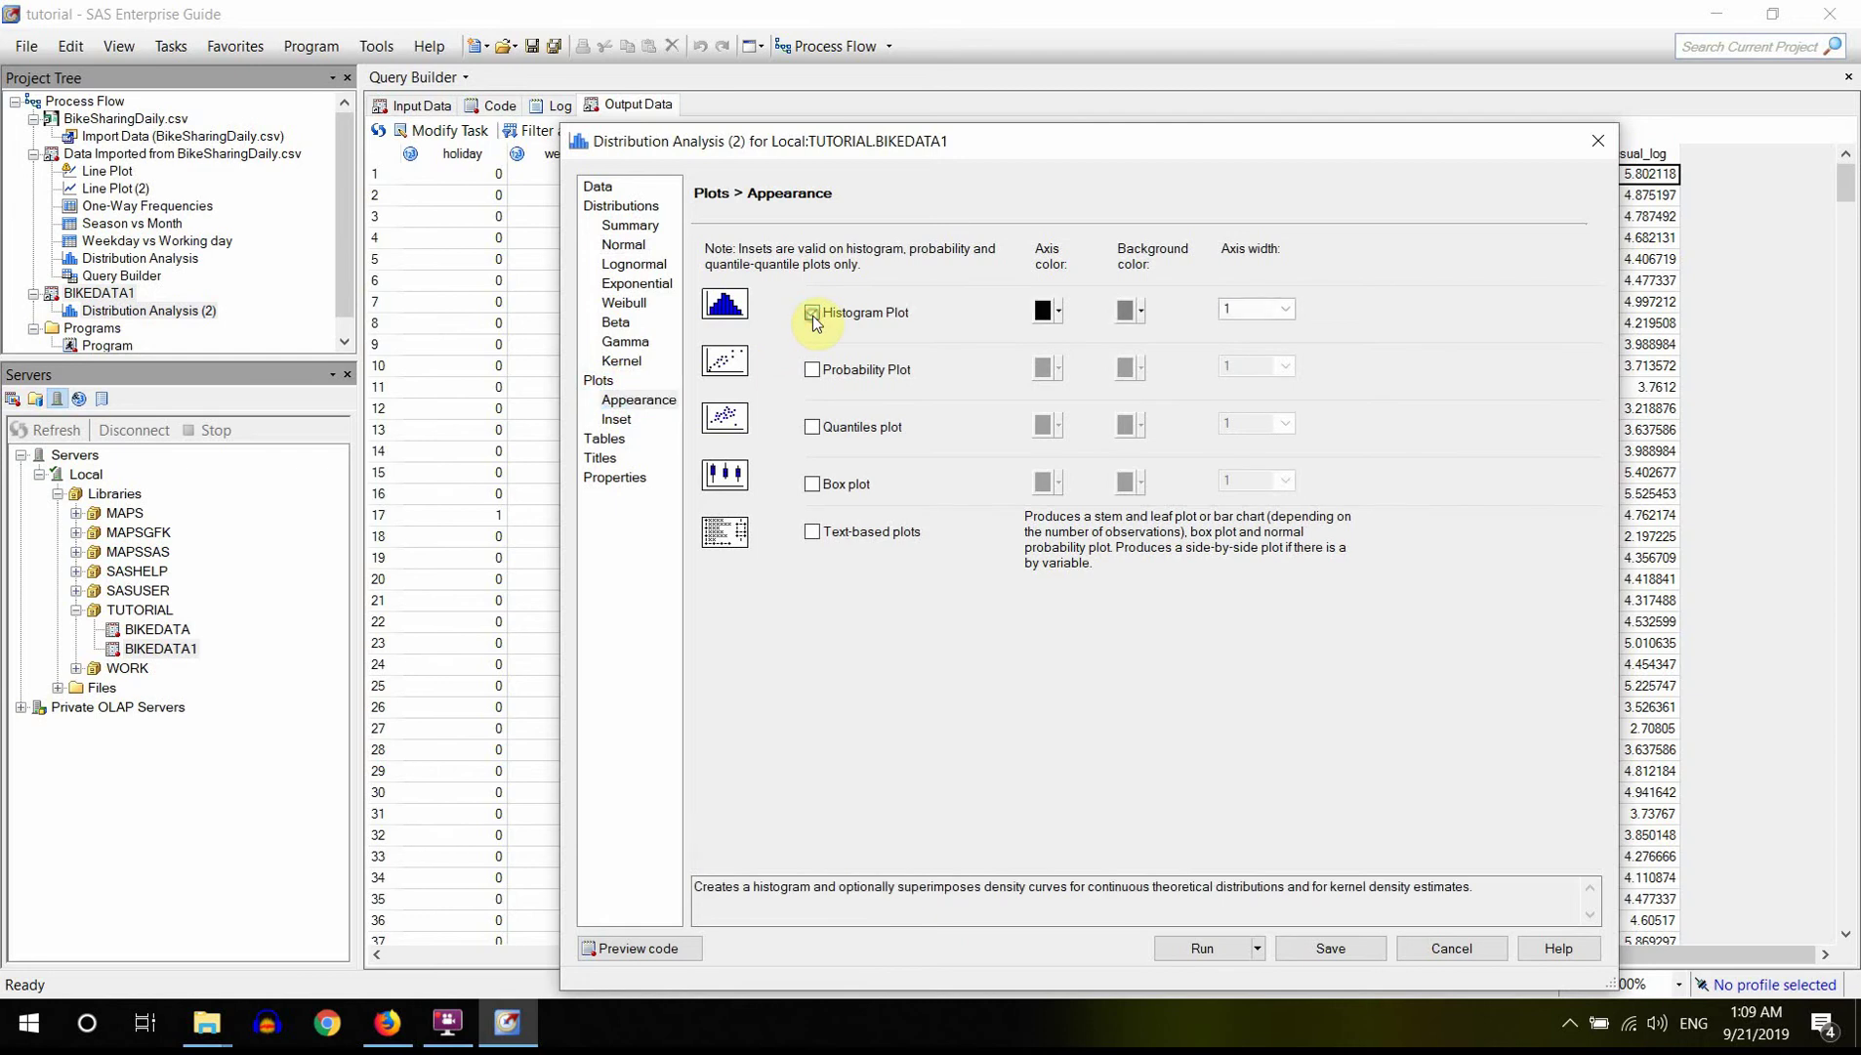
{"action": "left_click", "coordinate": [1134, 313]}
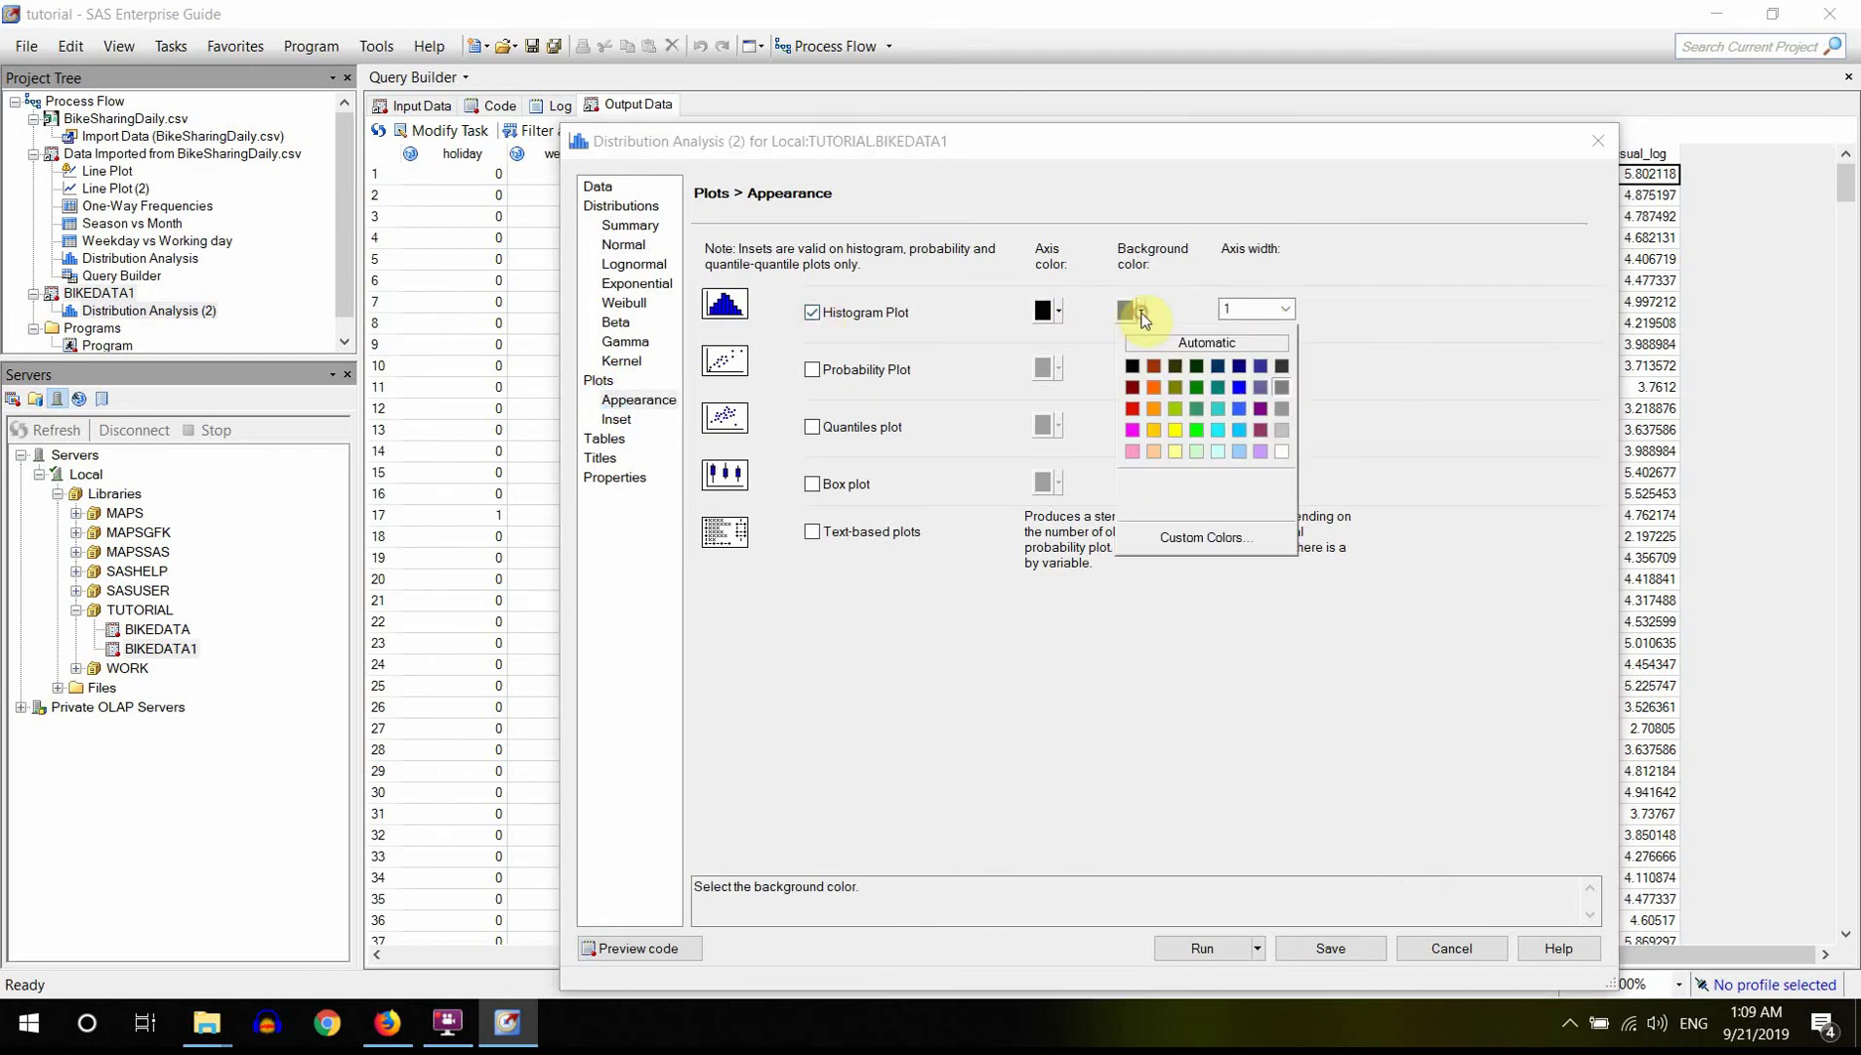
{"action": "left_click", "coordinate": [1281, 453]}
{"action": "left_click", "coordinate": [619, 420]}
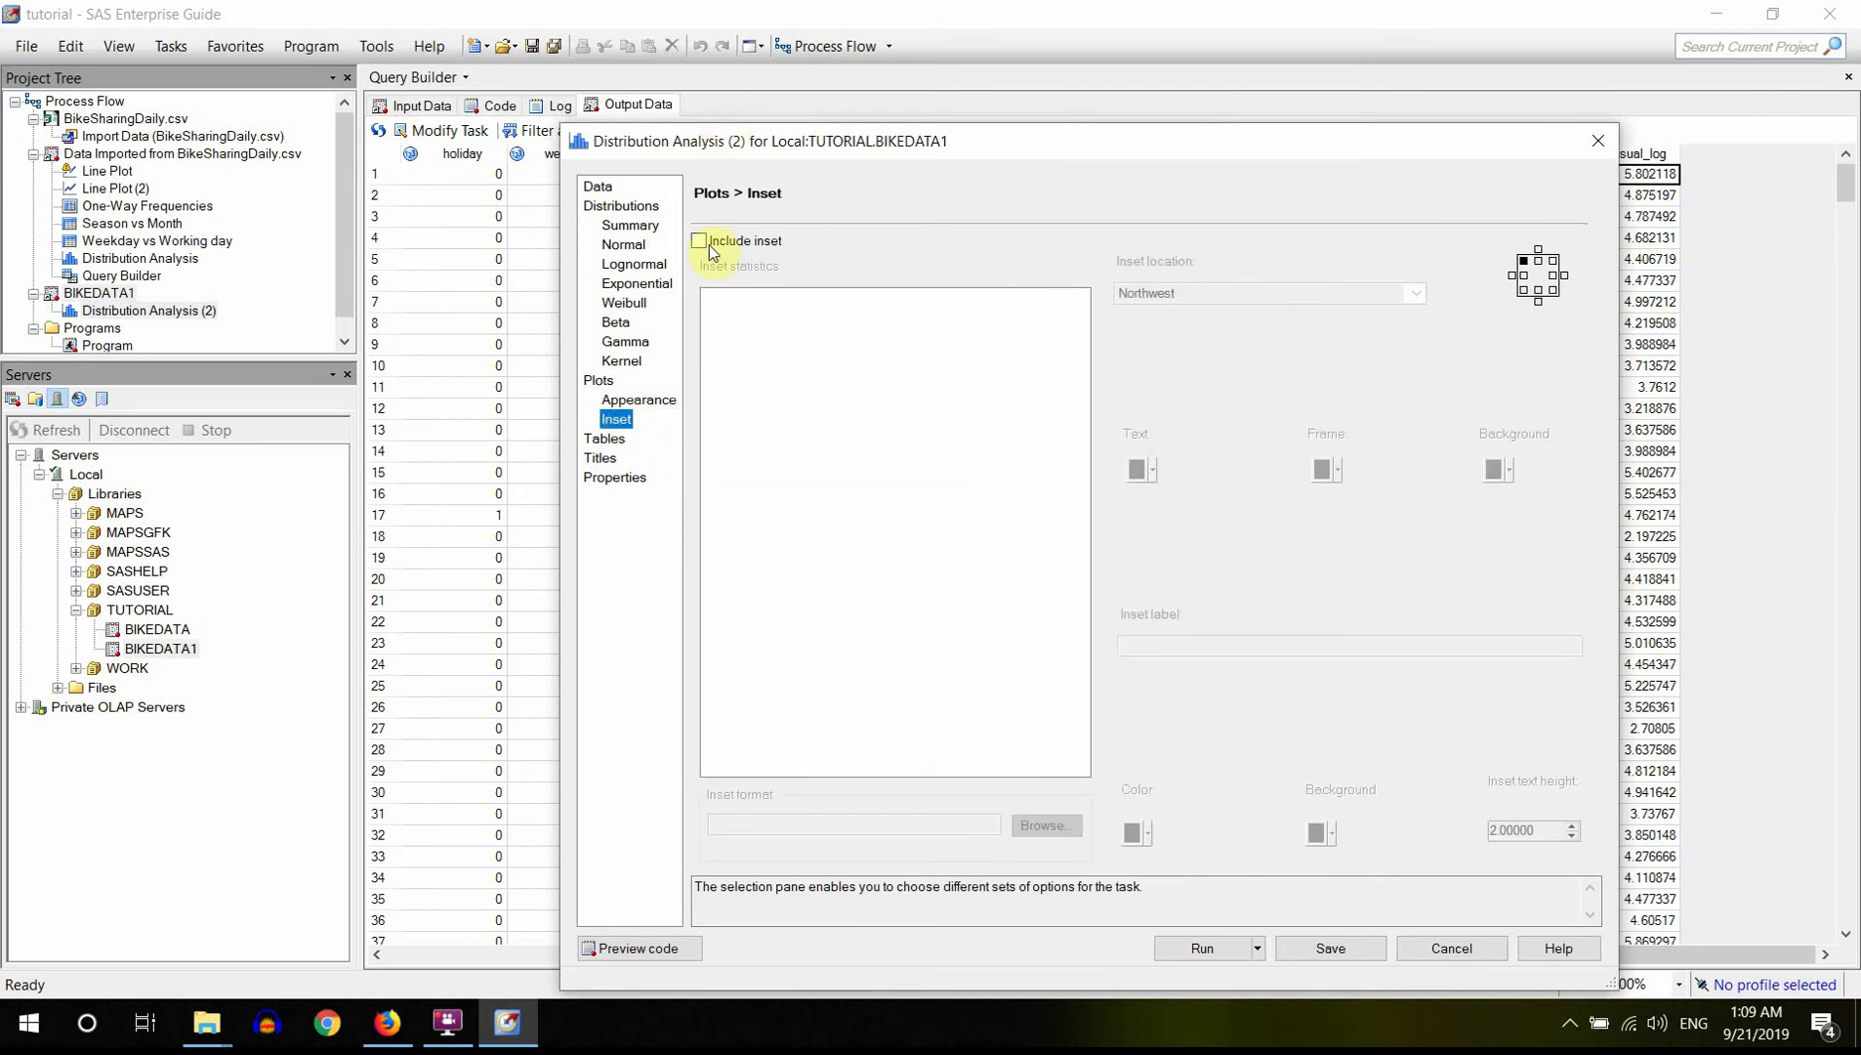
- Include a plot inset showing skewness and suppress the descriptive statistics tables
{"action": "left_click", "coordinate": [710, 245]}
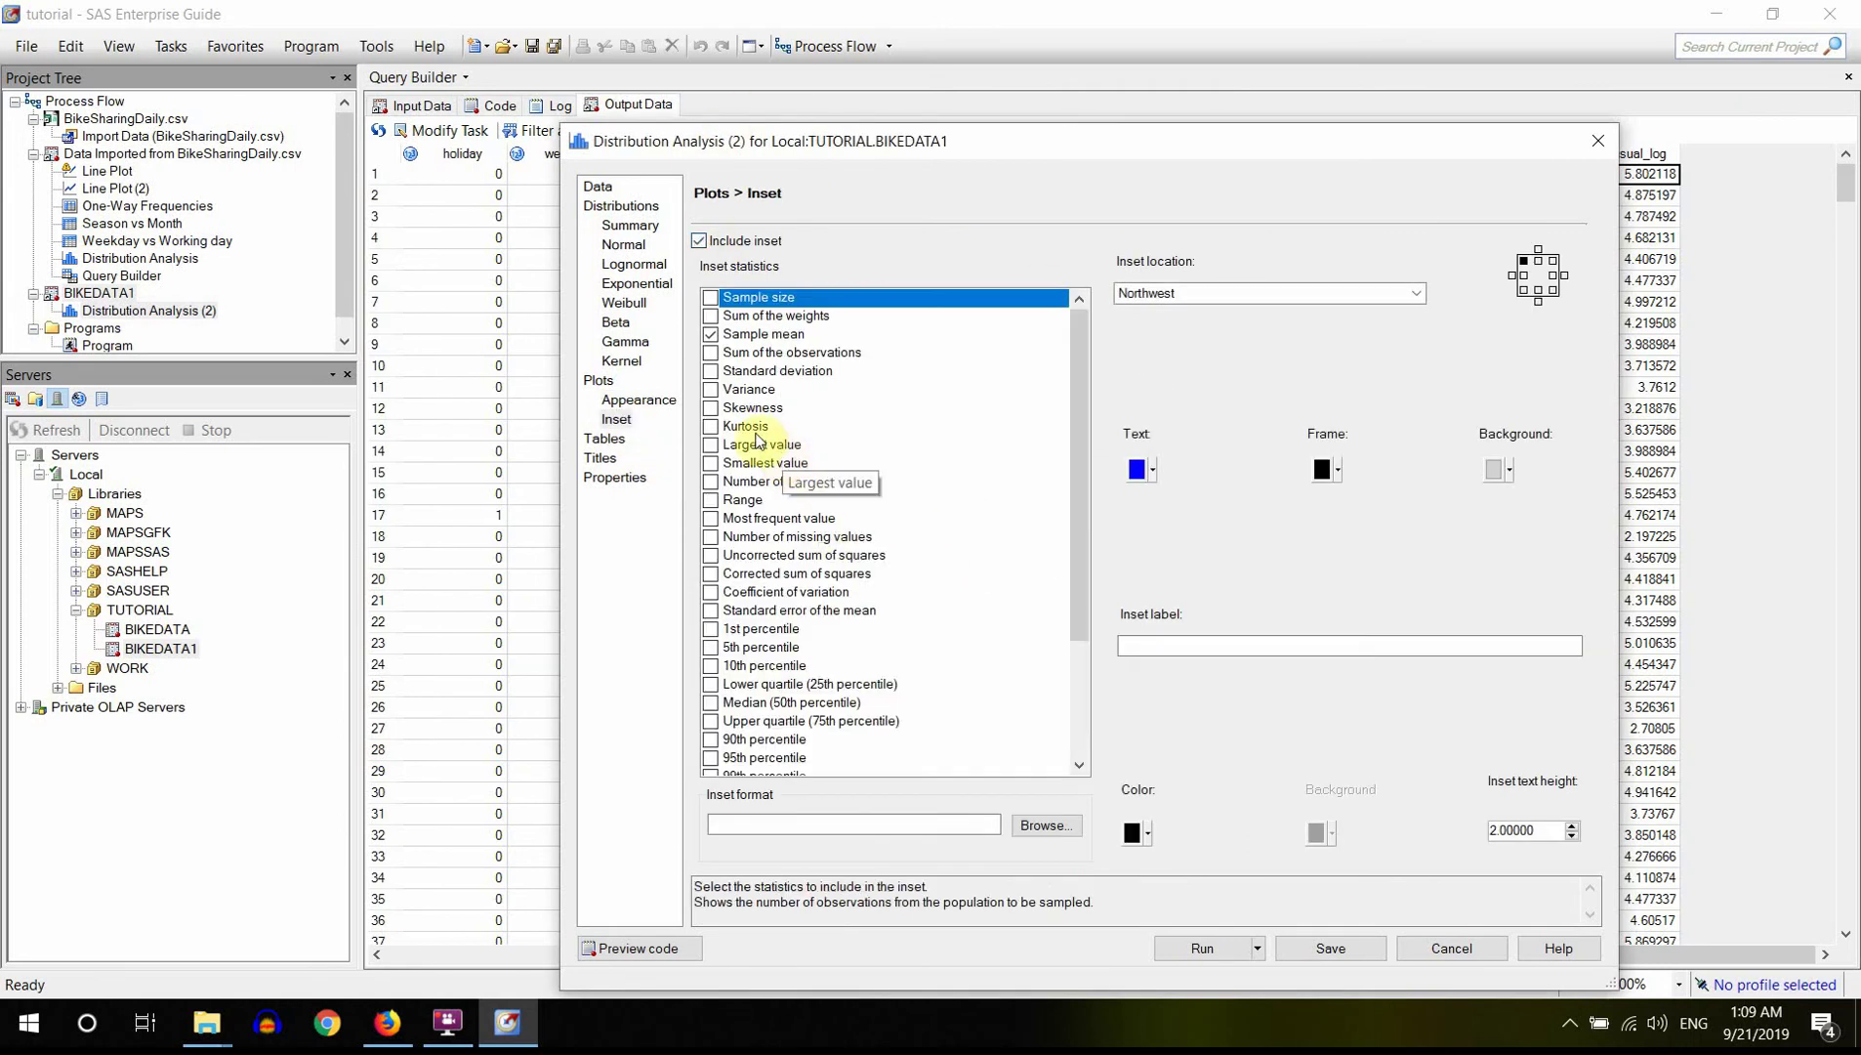
{"action": "left_click", "coordinate": [716, 410]}
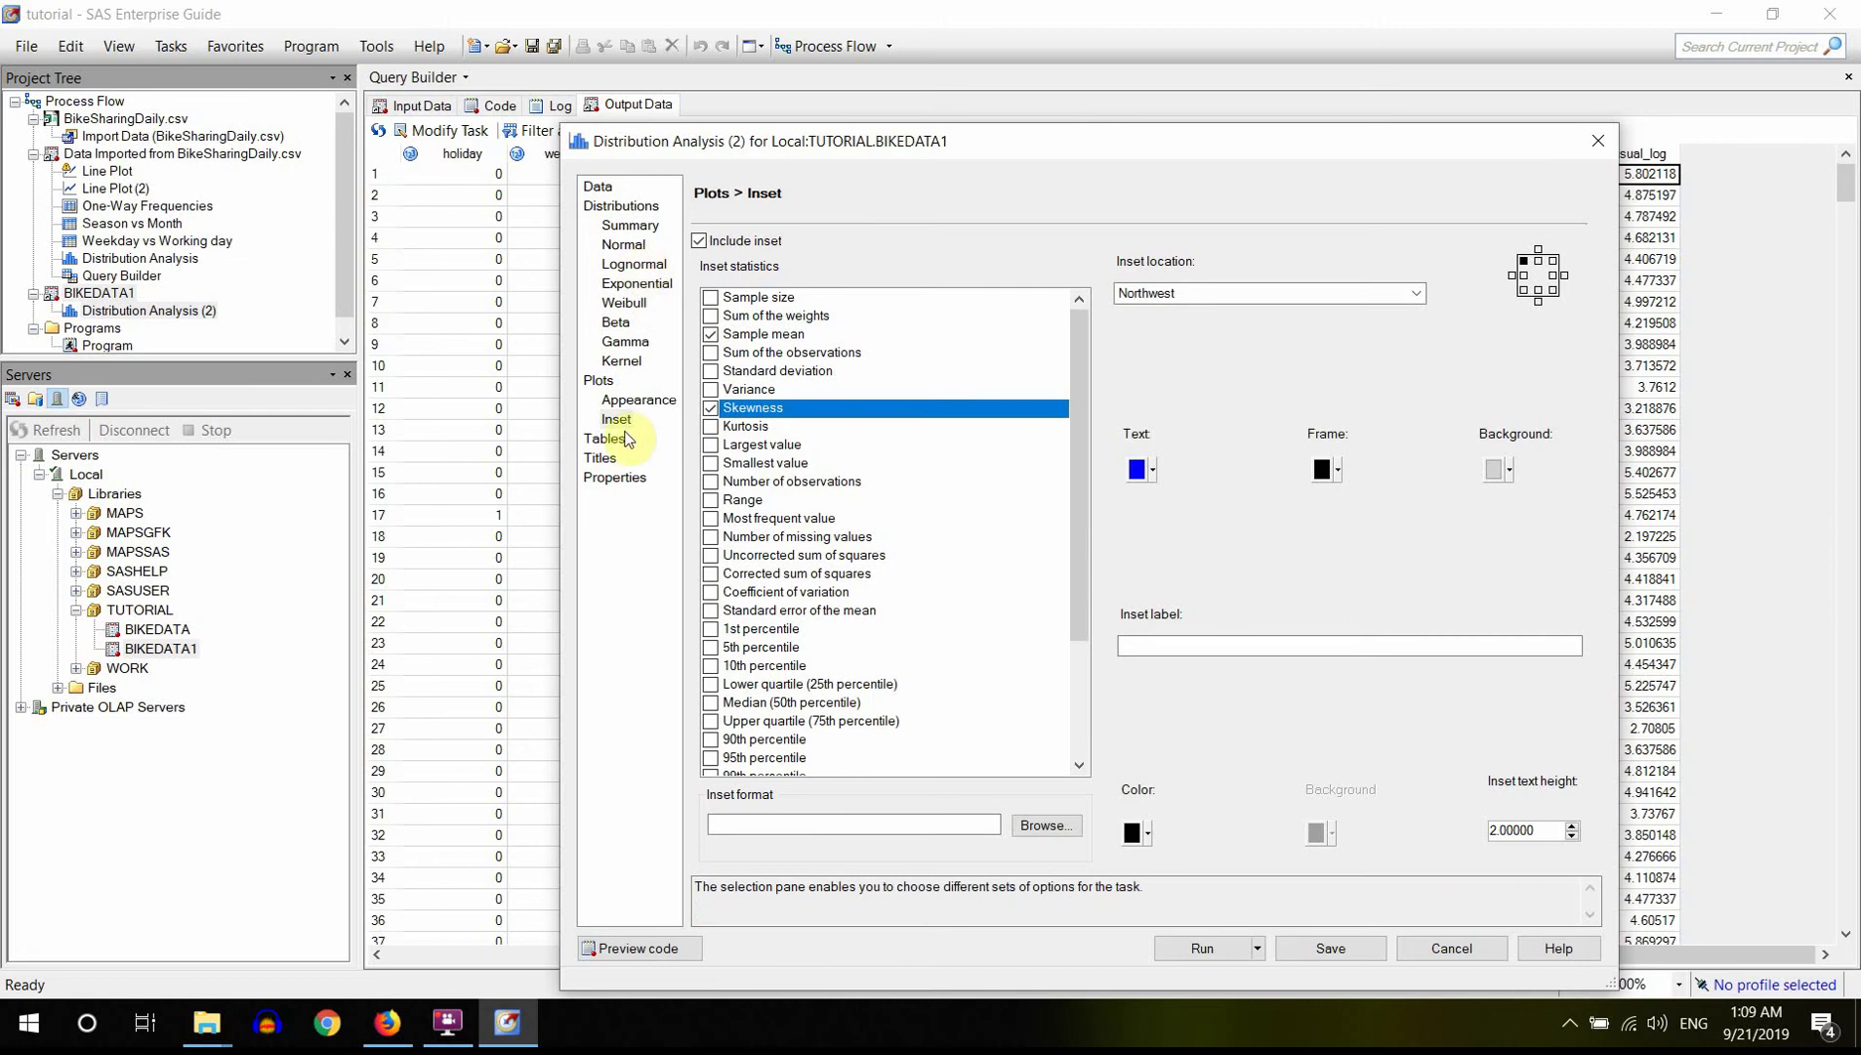
{"action": "left_click", "coordinate": [613, 439]}
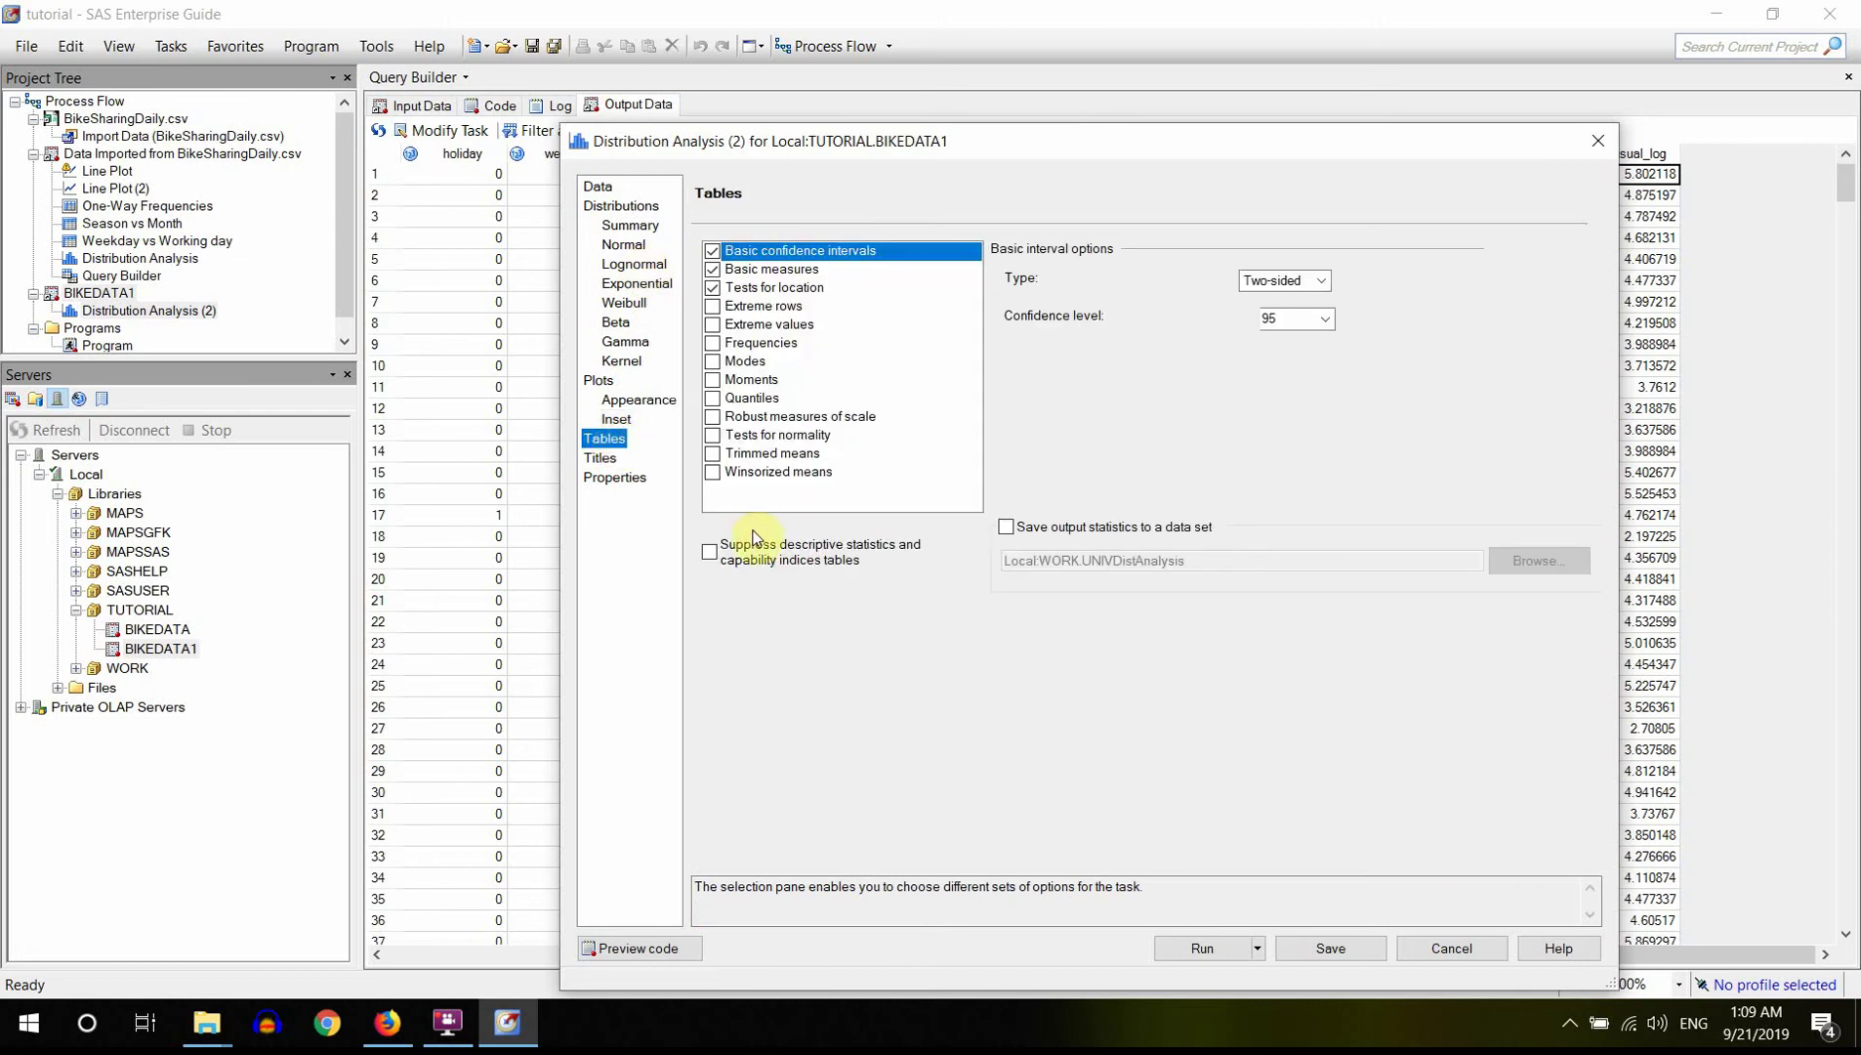
{"action": "left_click", "coordinate": [710, 553]}
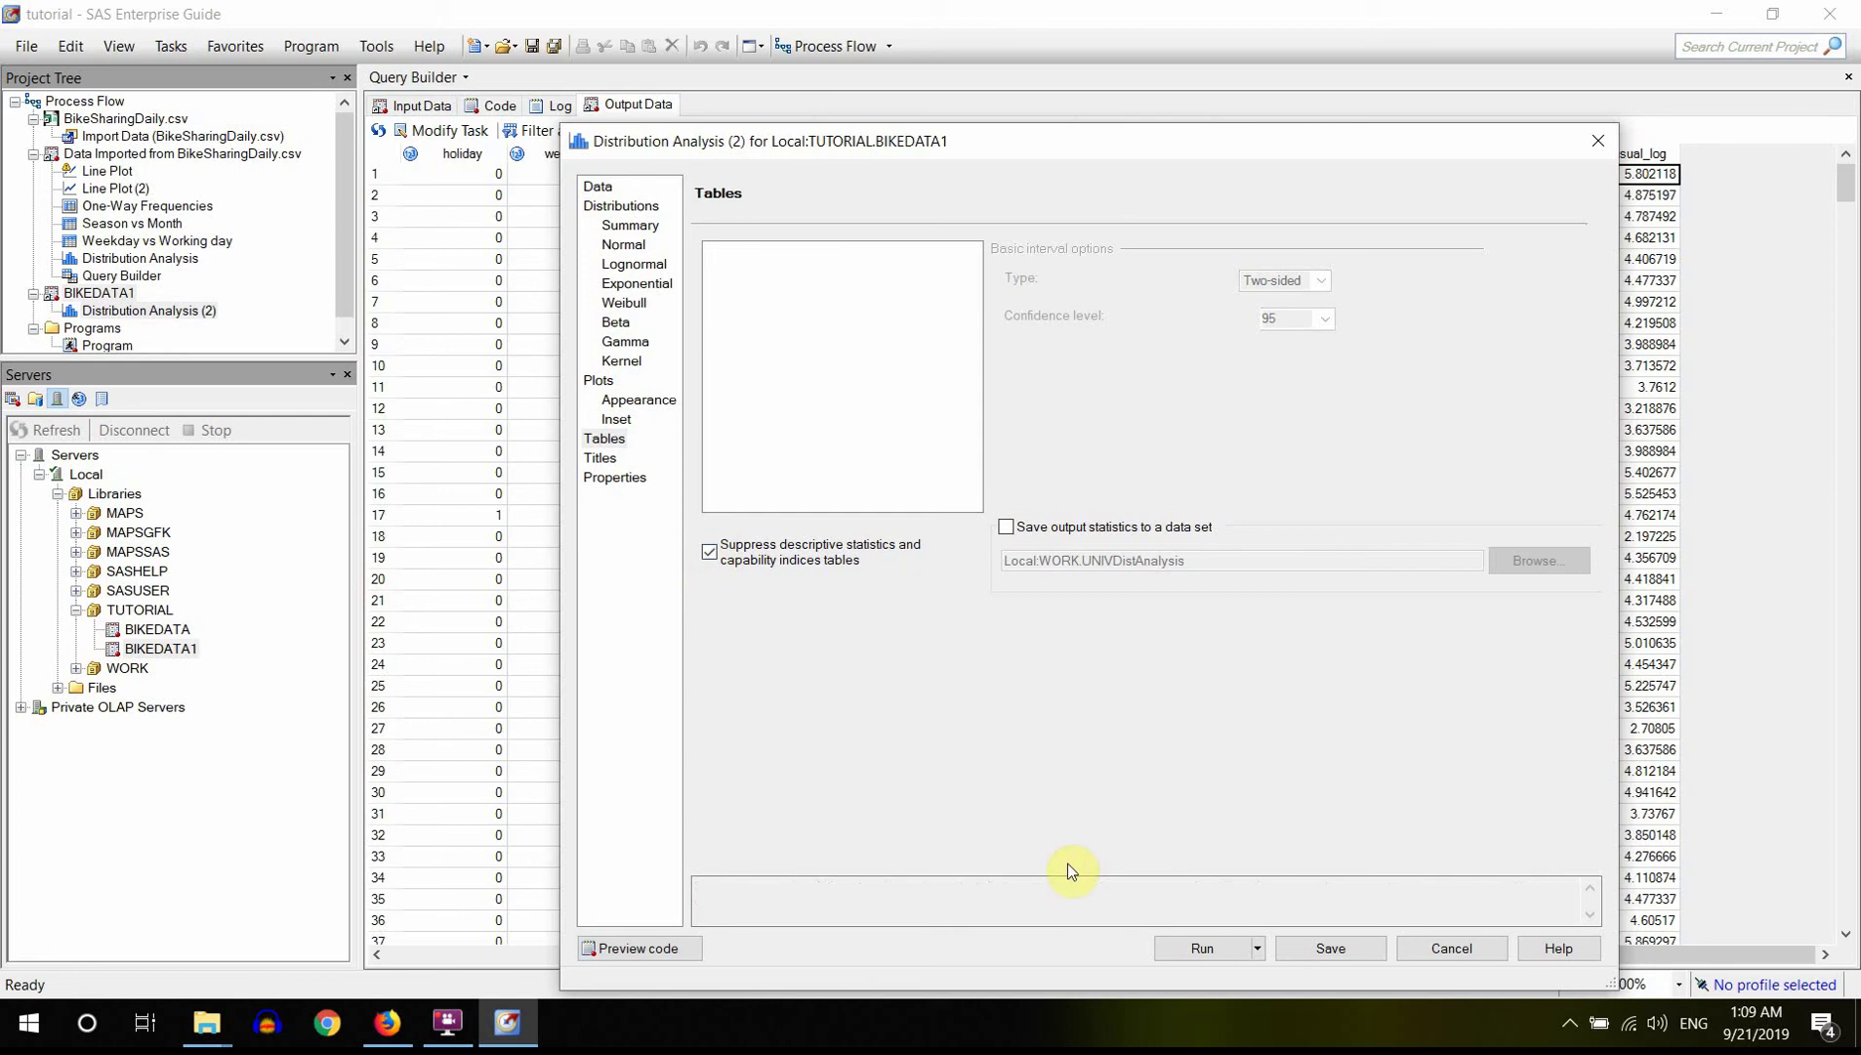
- Make the analysis title editable and select Casual_log in the title text
{"action": "left_click", "coordinate": [604, 459]}
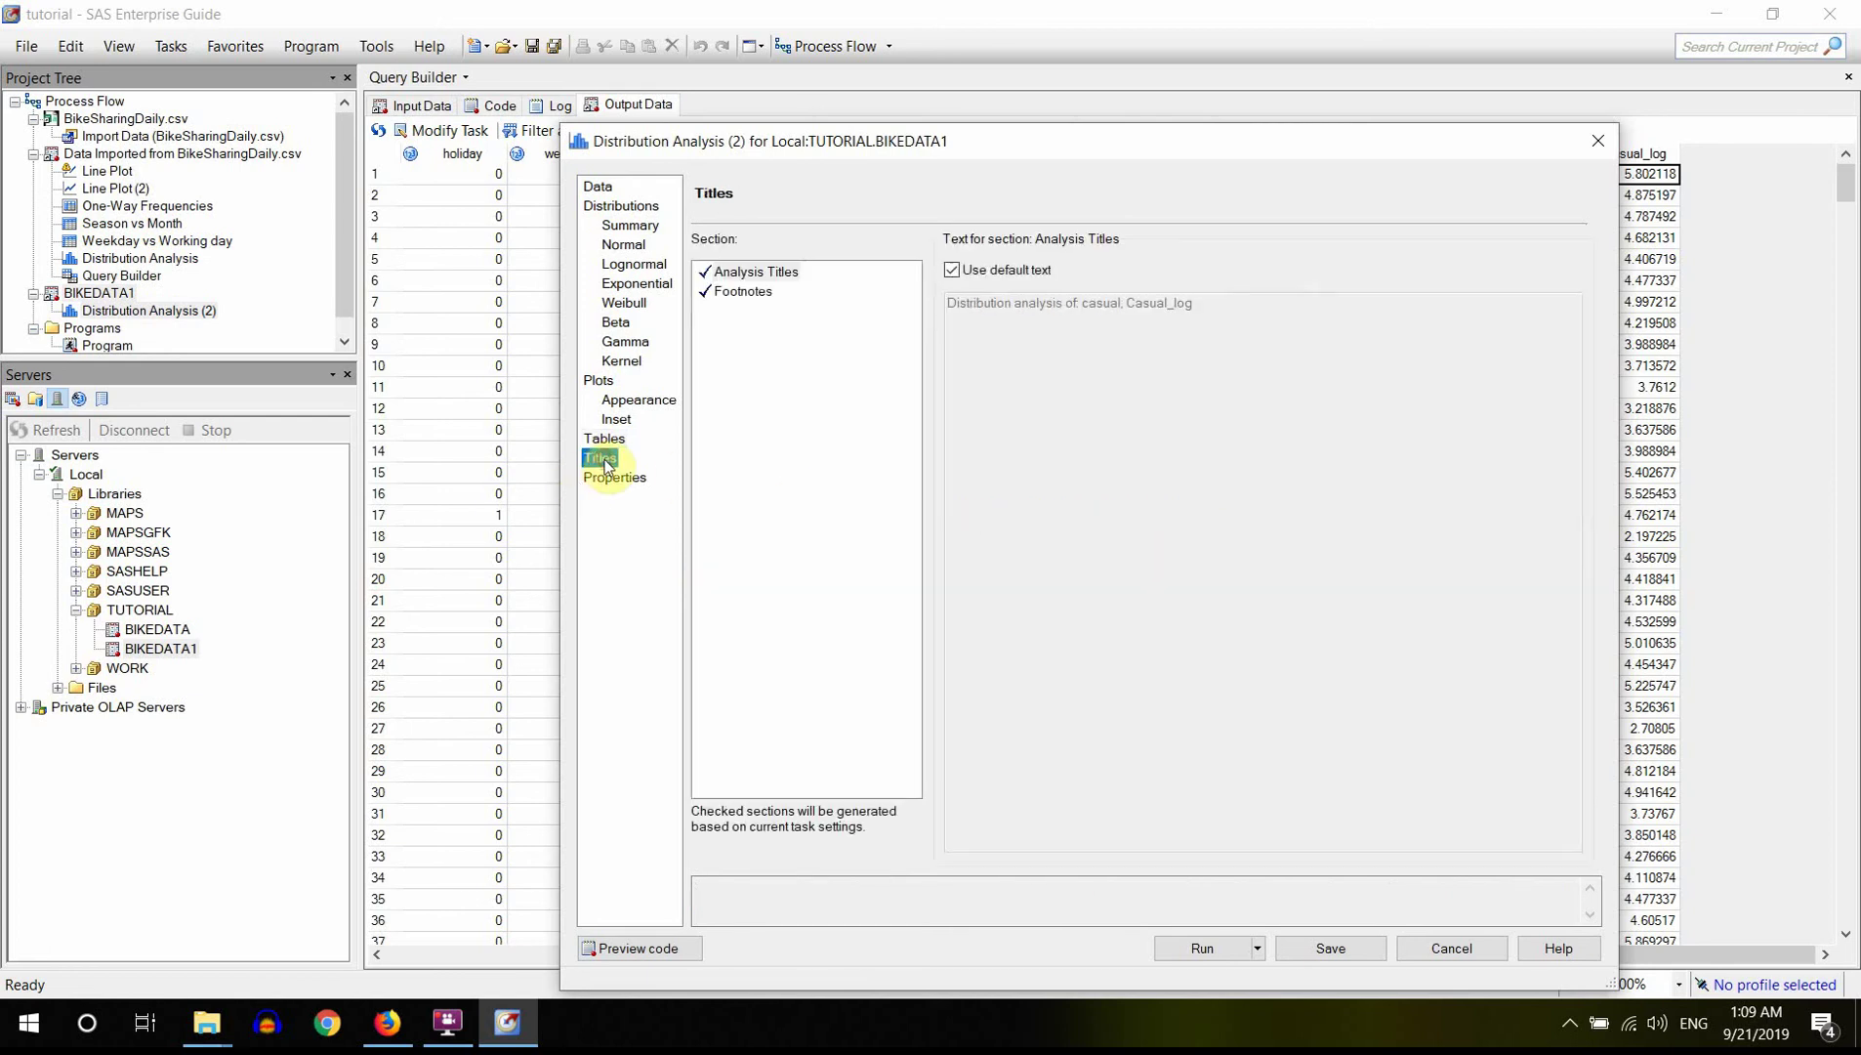
{"action": "left_click", "coordinate": [1021, 269]}
{"action": "left_click_drag", "start_coordinate": [1230, 304], "coordinate": [1129, 308]}
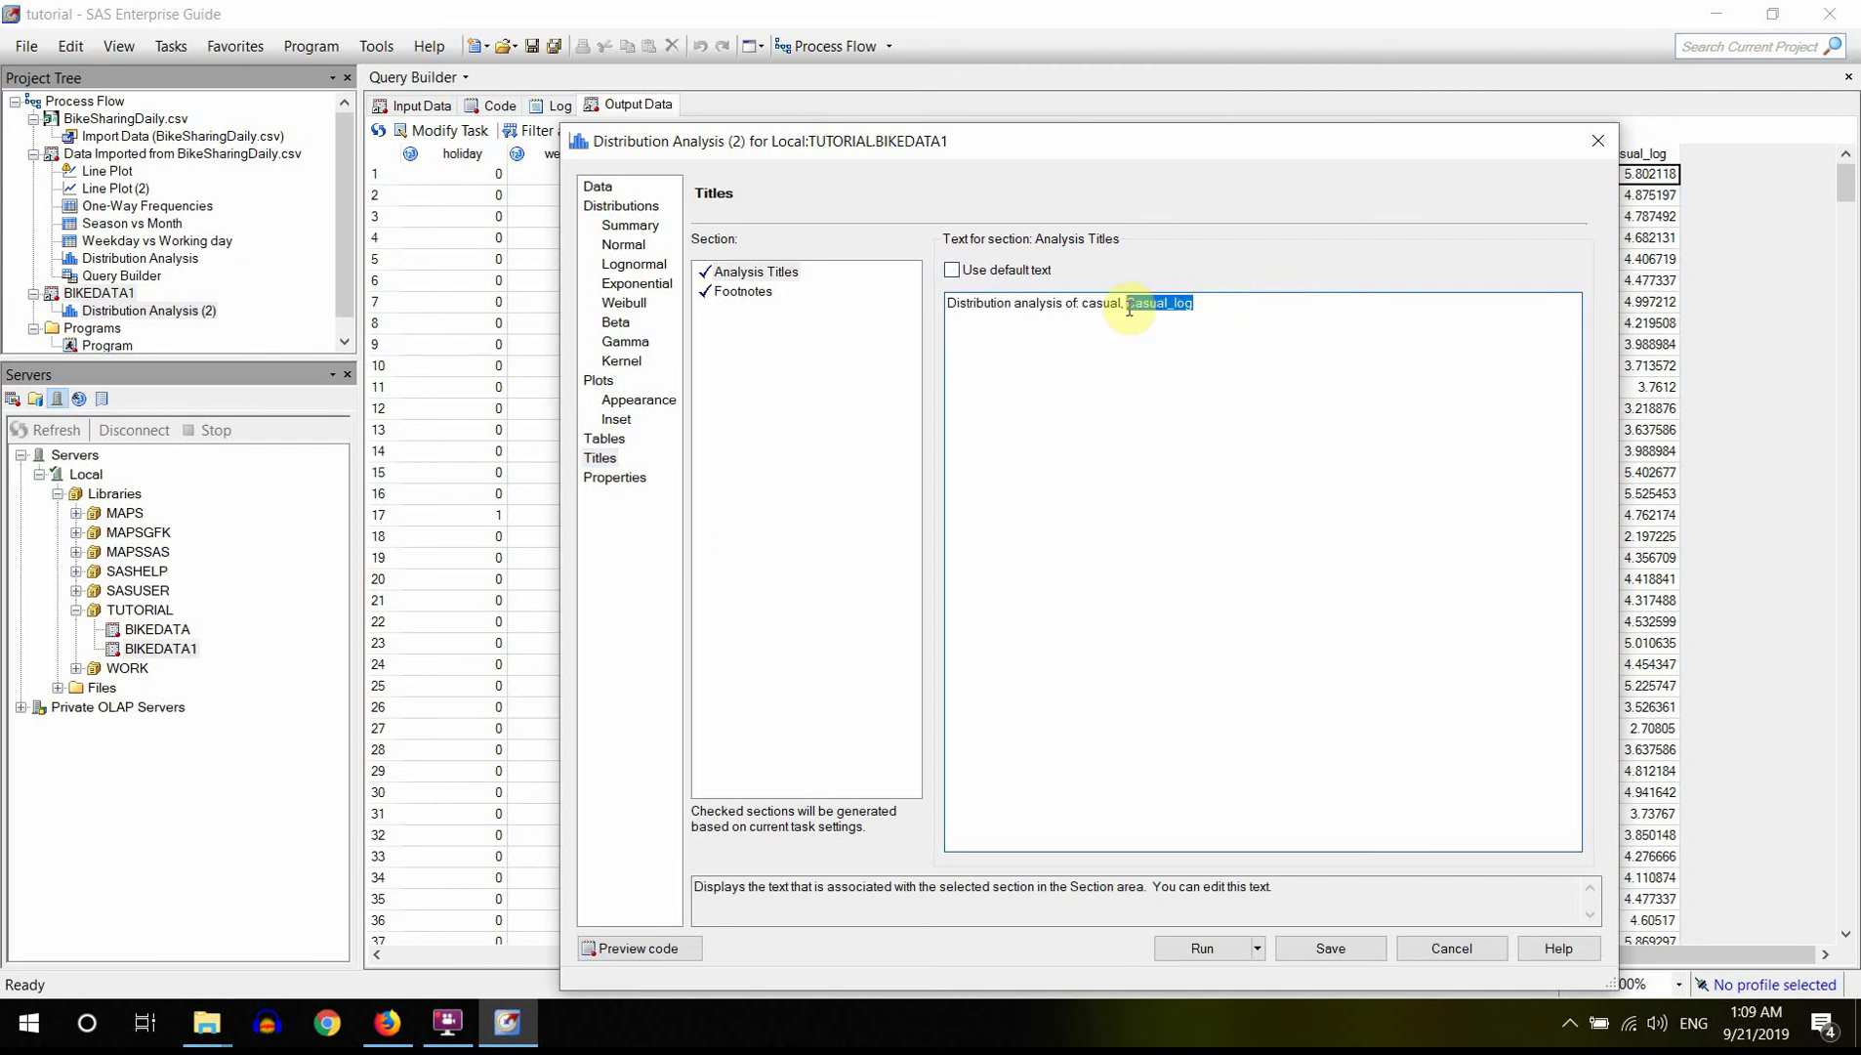
{"action": "left_click", "coordinate": [1189, 359]}
- Review the task's result format settings (SAS Report, PNG graphs) in Properties
{"action": "left_click", "coordinate": [609, 478]}
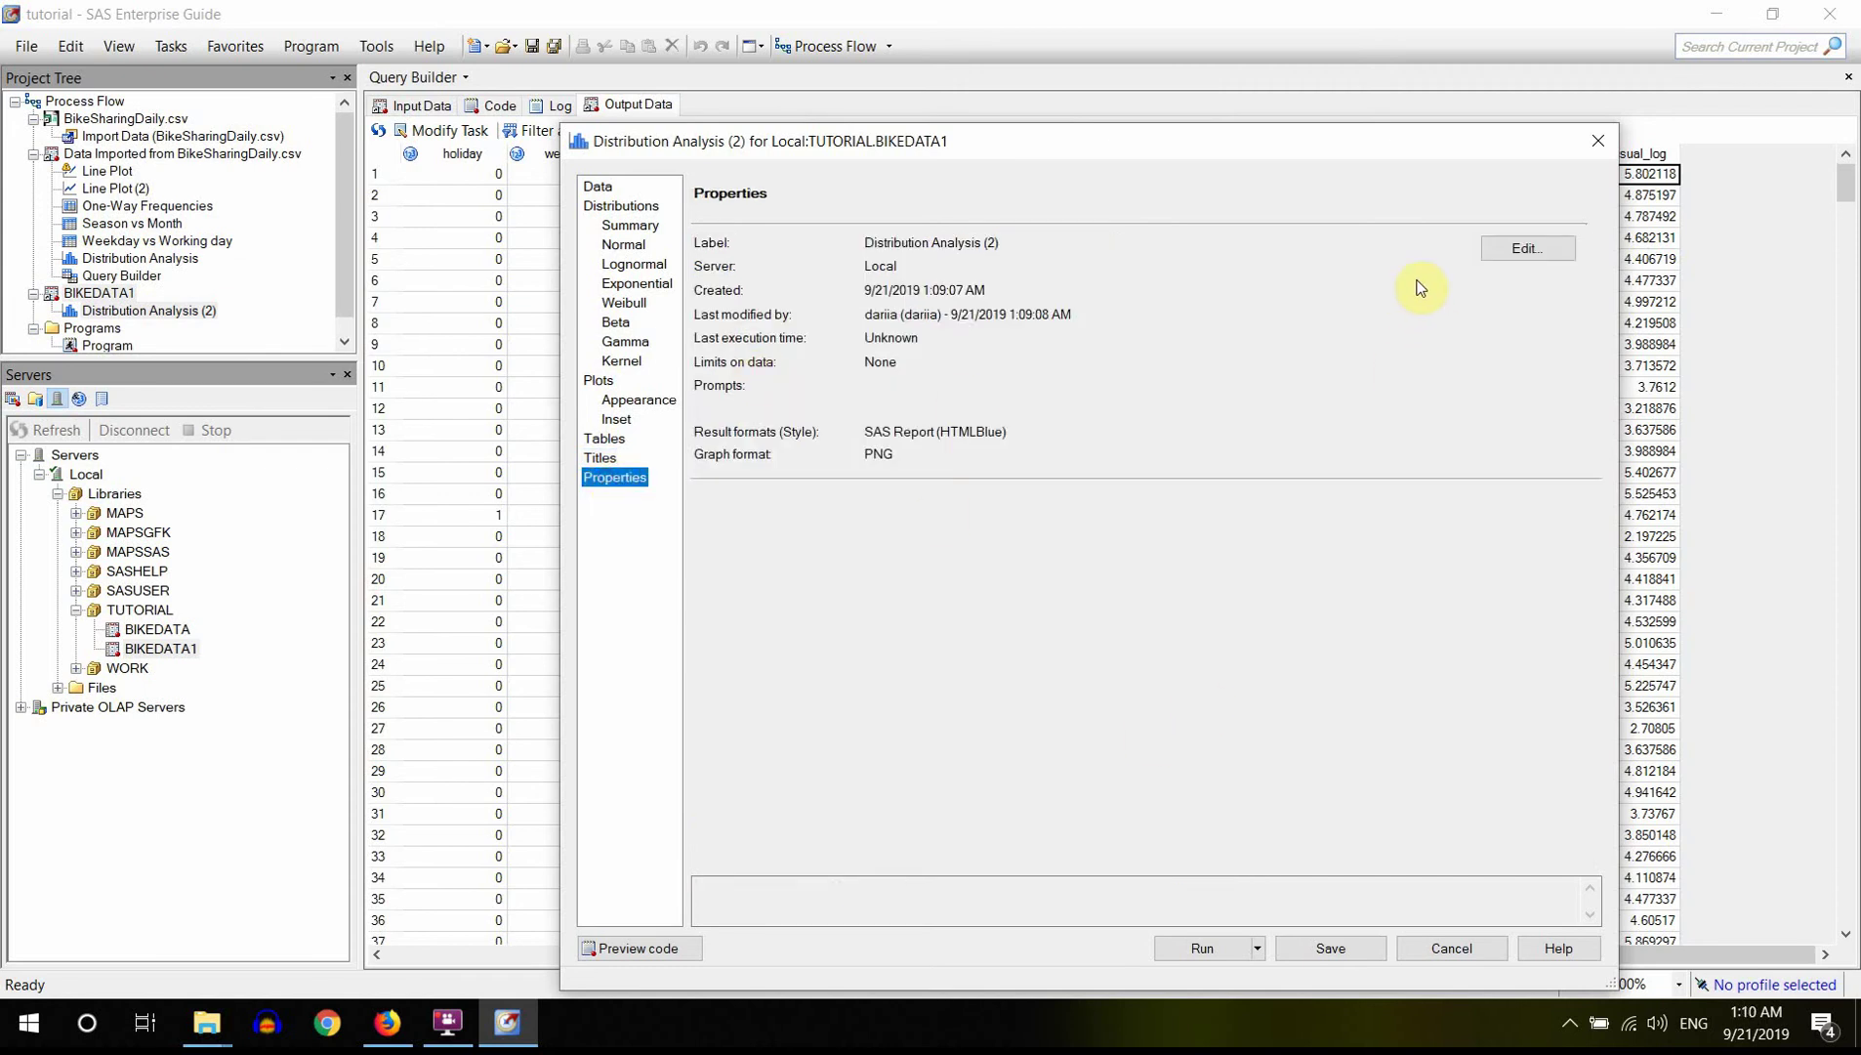
{"action": "left_click", "coordinate": [1507, 253]}
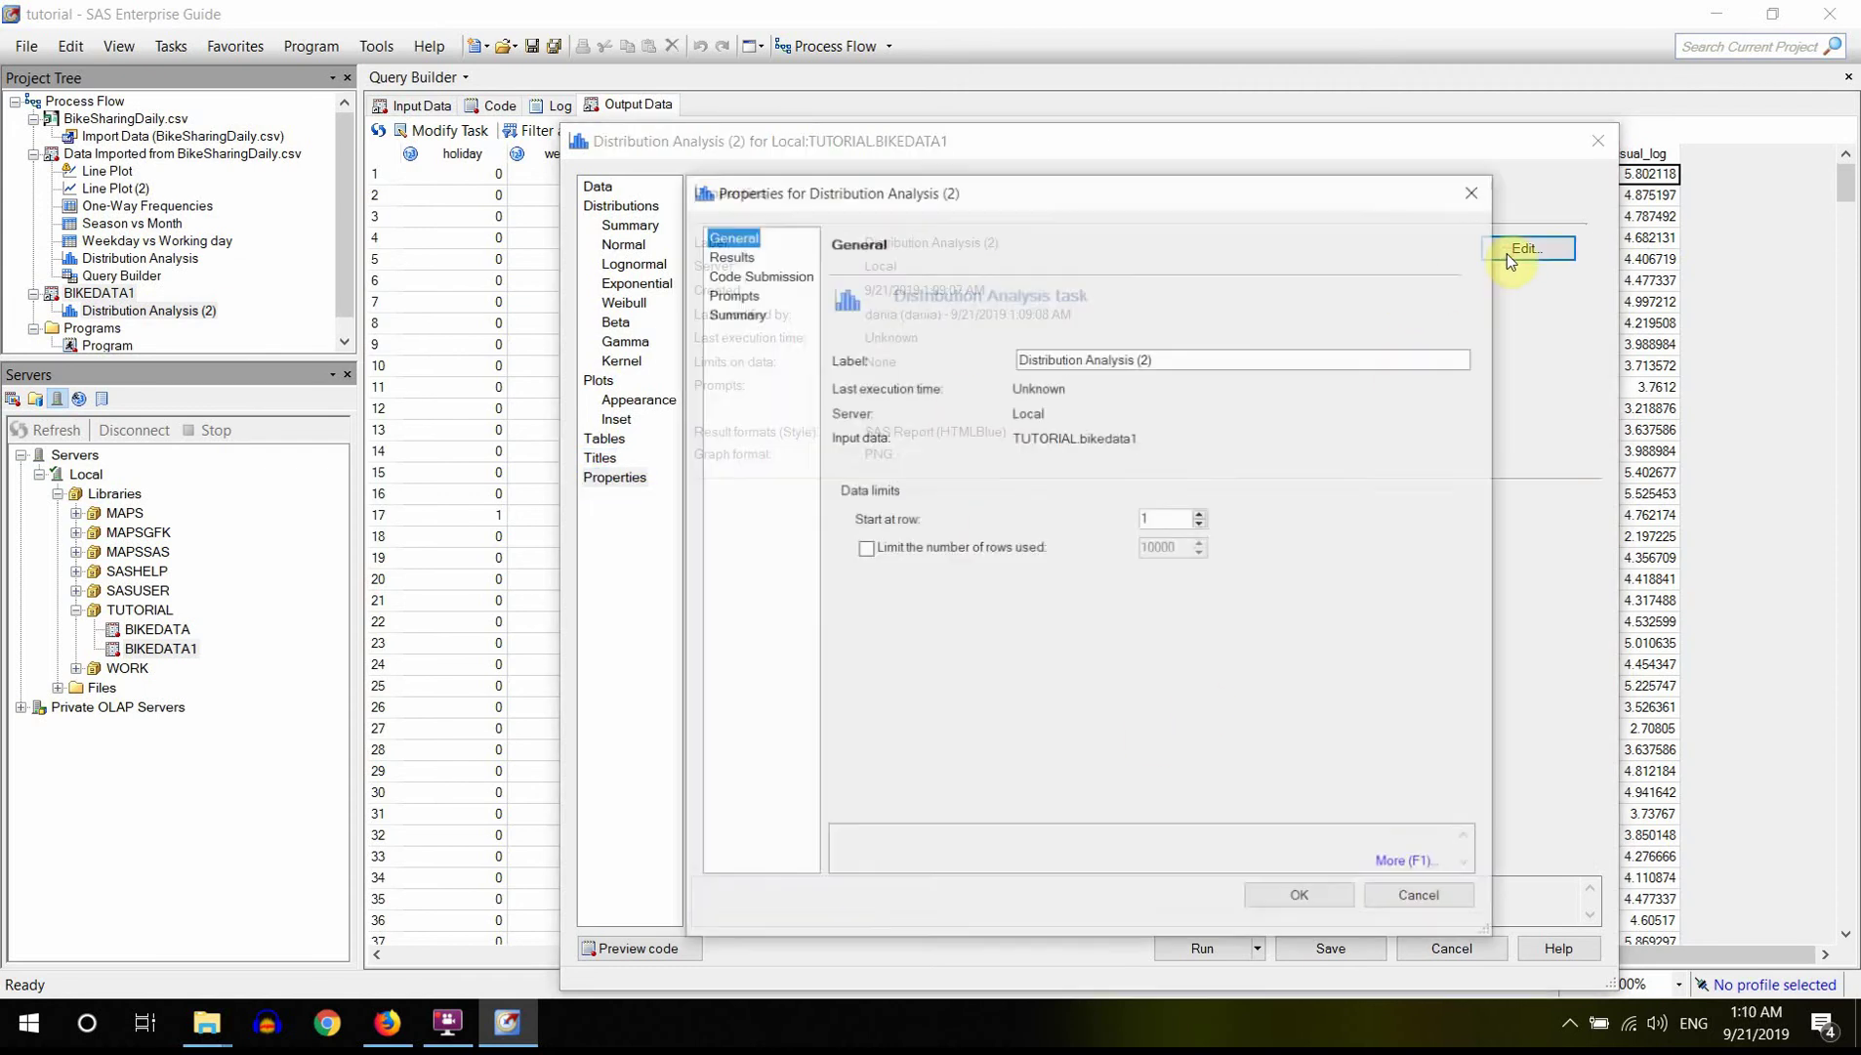
{"action": "left_click", "coordinate": [738, 258]}
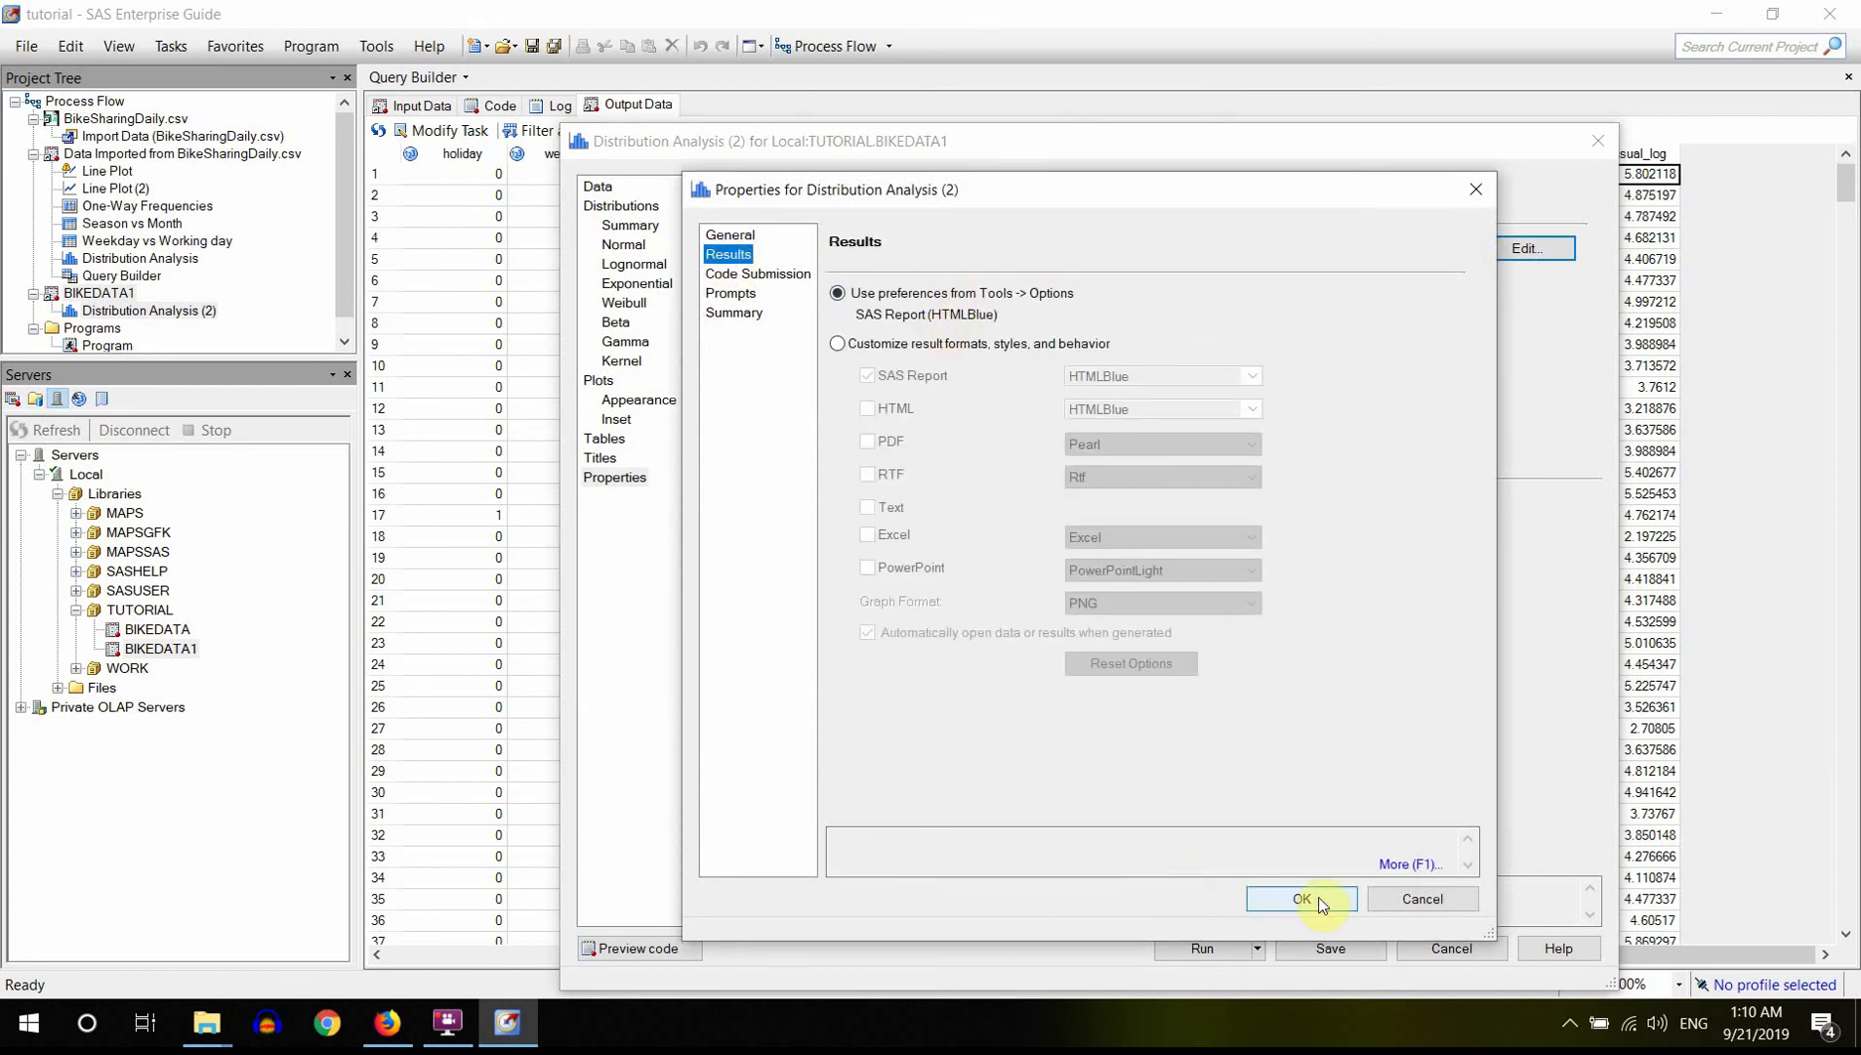
{"action": "left_click", "coordinate": [1404, 898]}
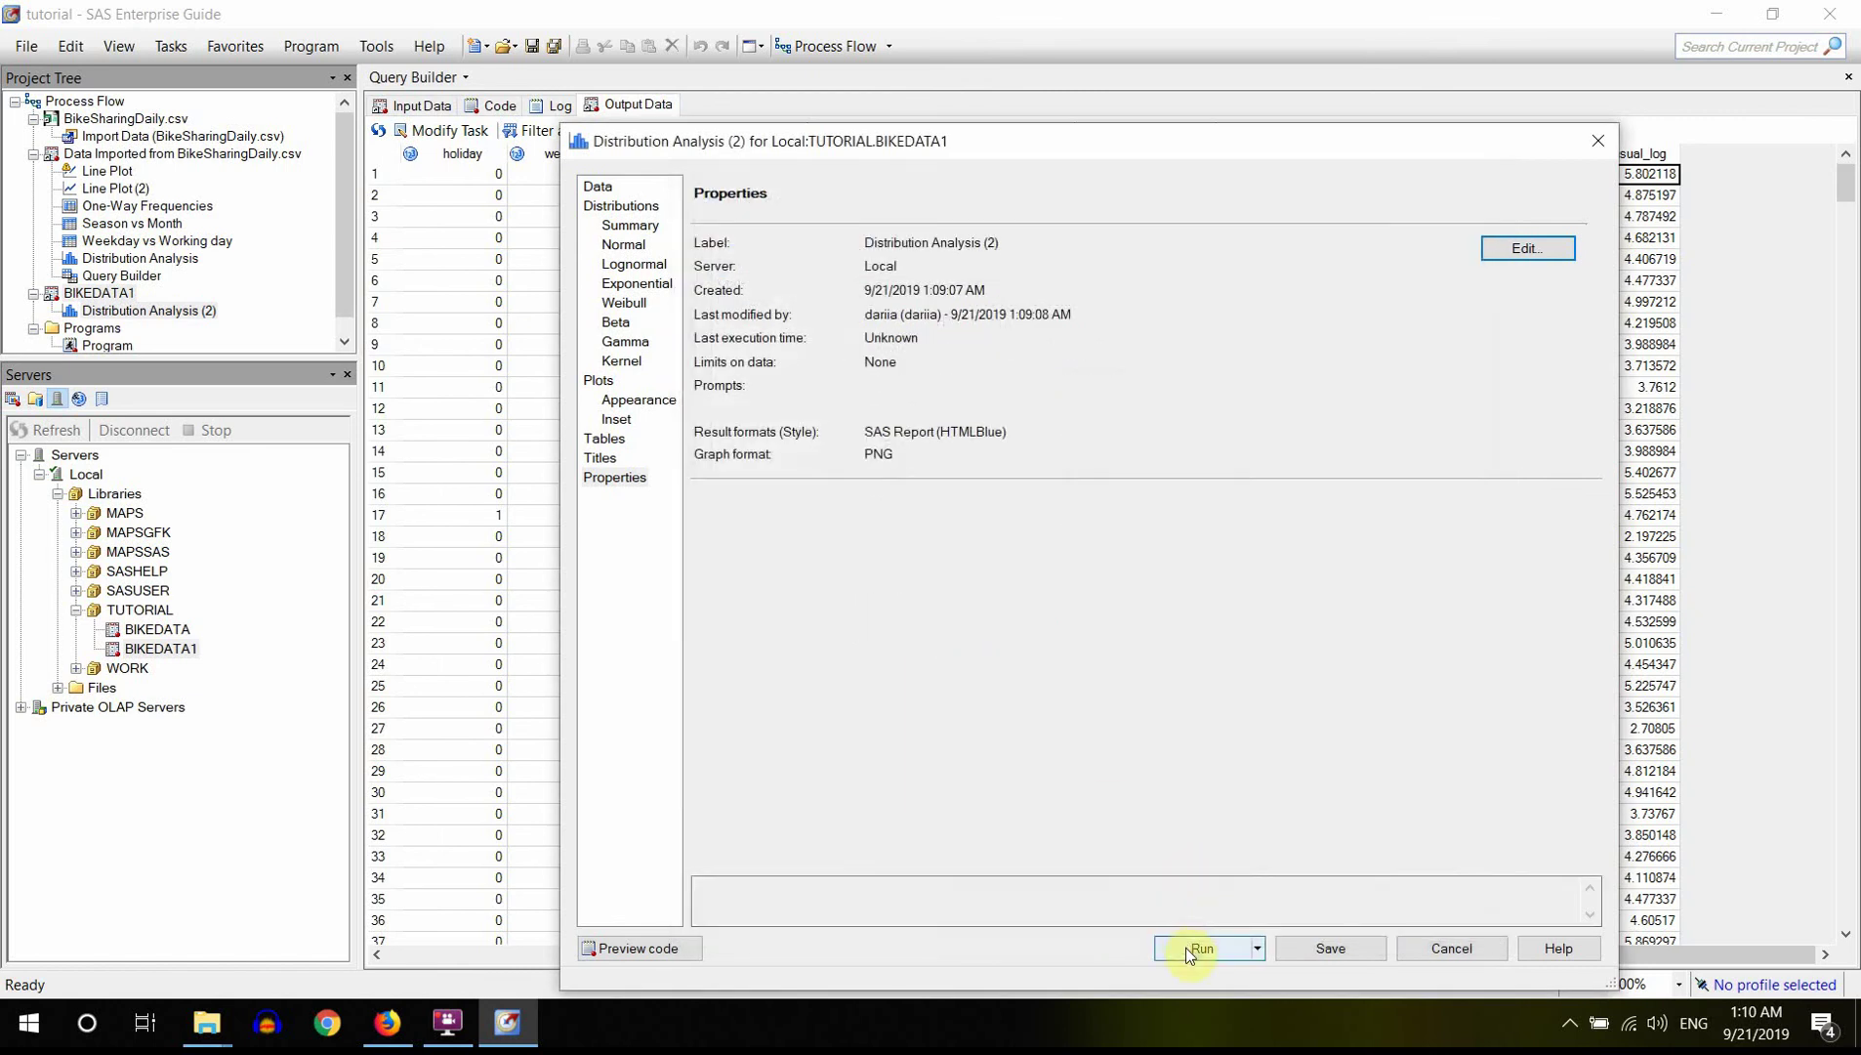
- Run the analysis and view the casual and Casual_log histograms and normal fit tests
{"action": "left_click", "coordinate": [1185, 946]}
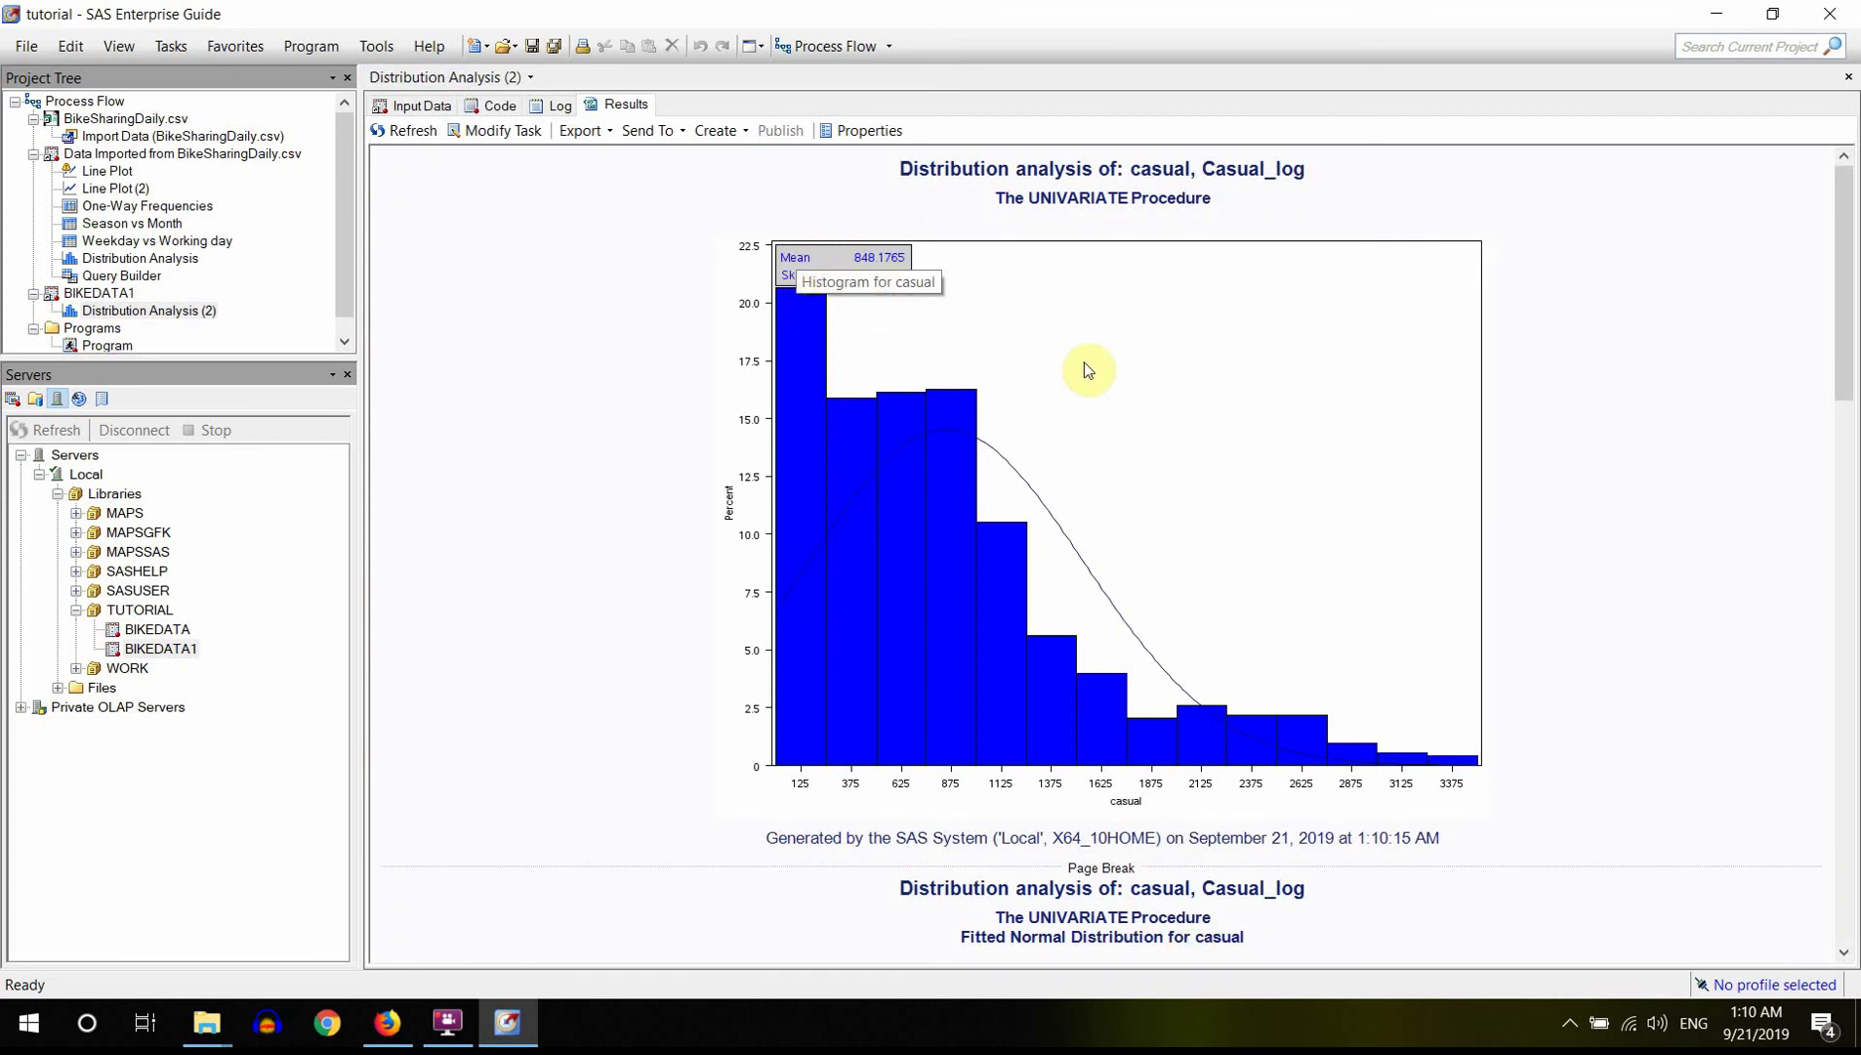
{"action": "left_click_drag", "start_coordinate": [1837, 278], "coordinate": [1851, 656]}
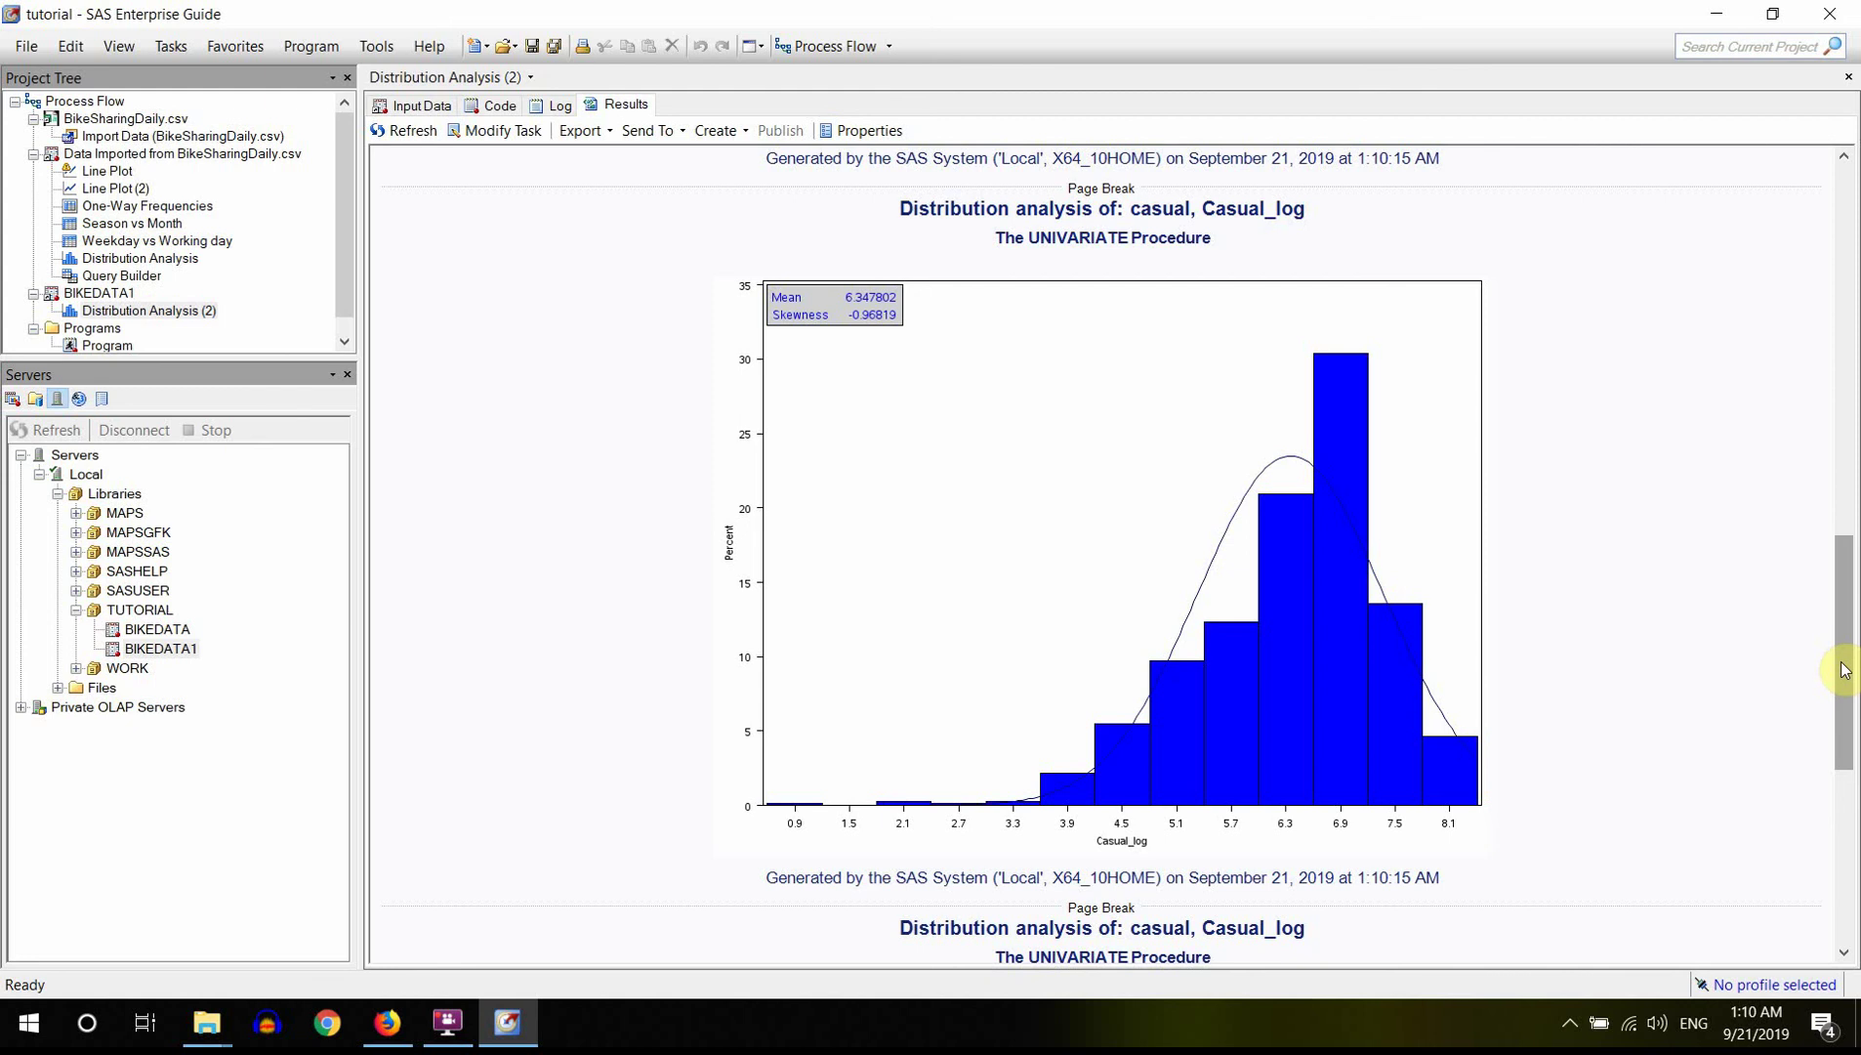
{"action": "left_click_drag", "start_coordinate": [1844, 670], "coordinate": [1848, 869]}
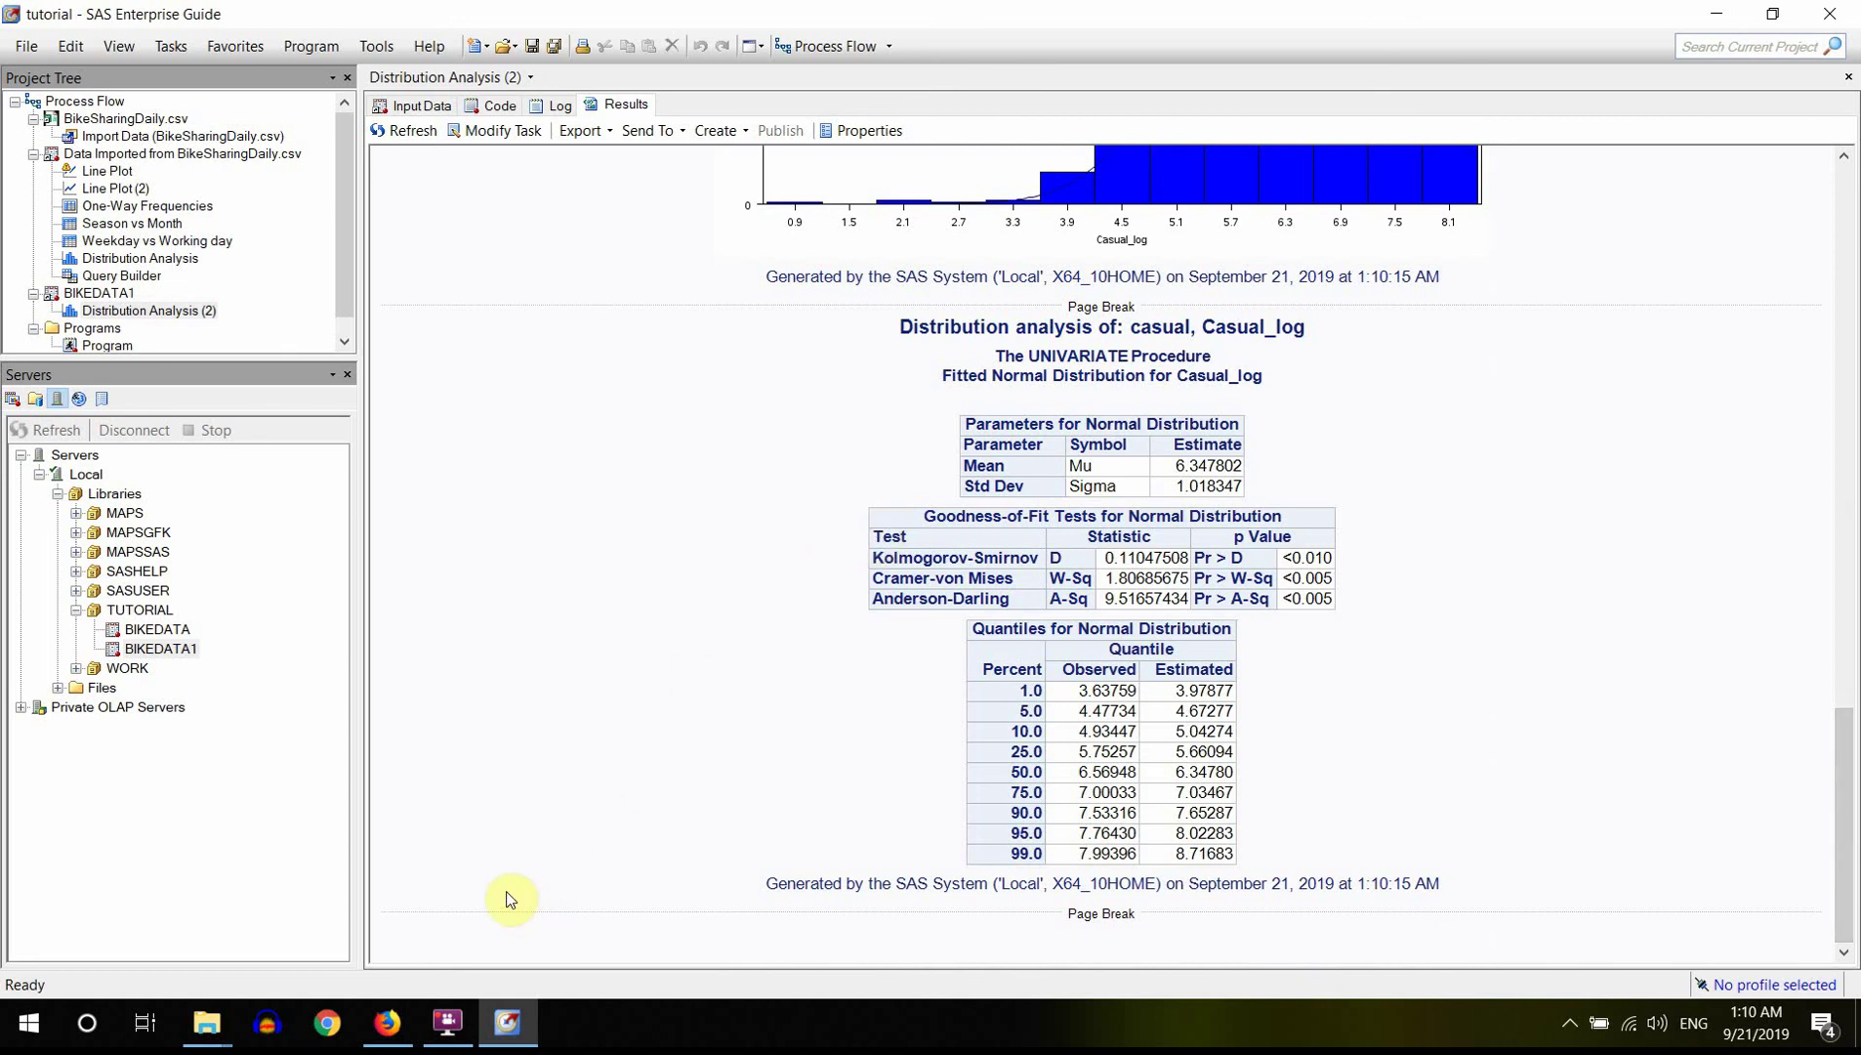
{"action": "left_click", "coordinate": [447, 1022]}
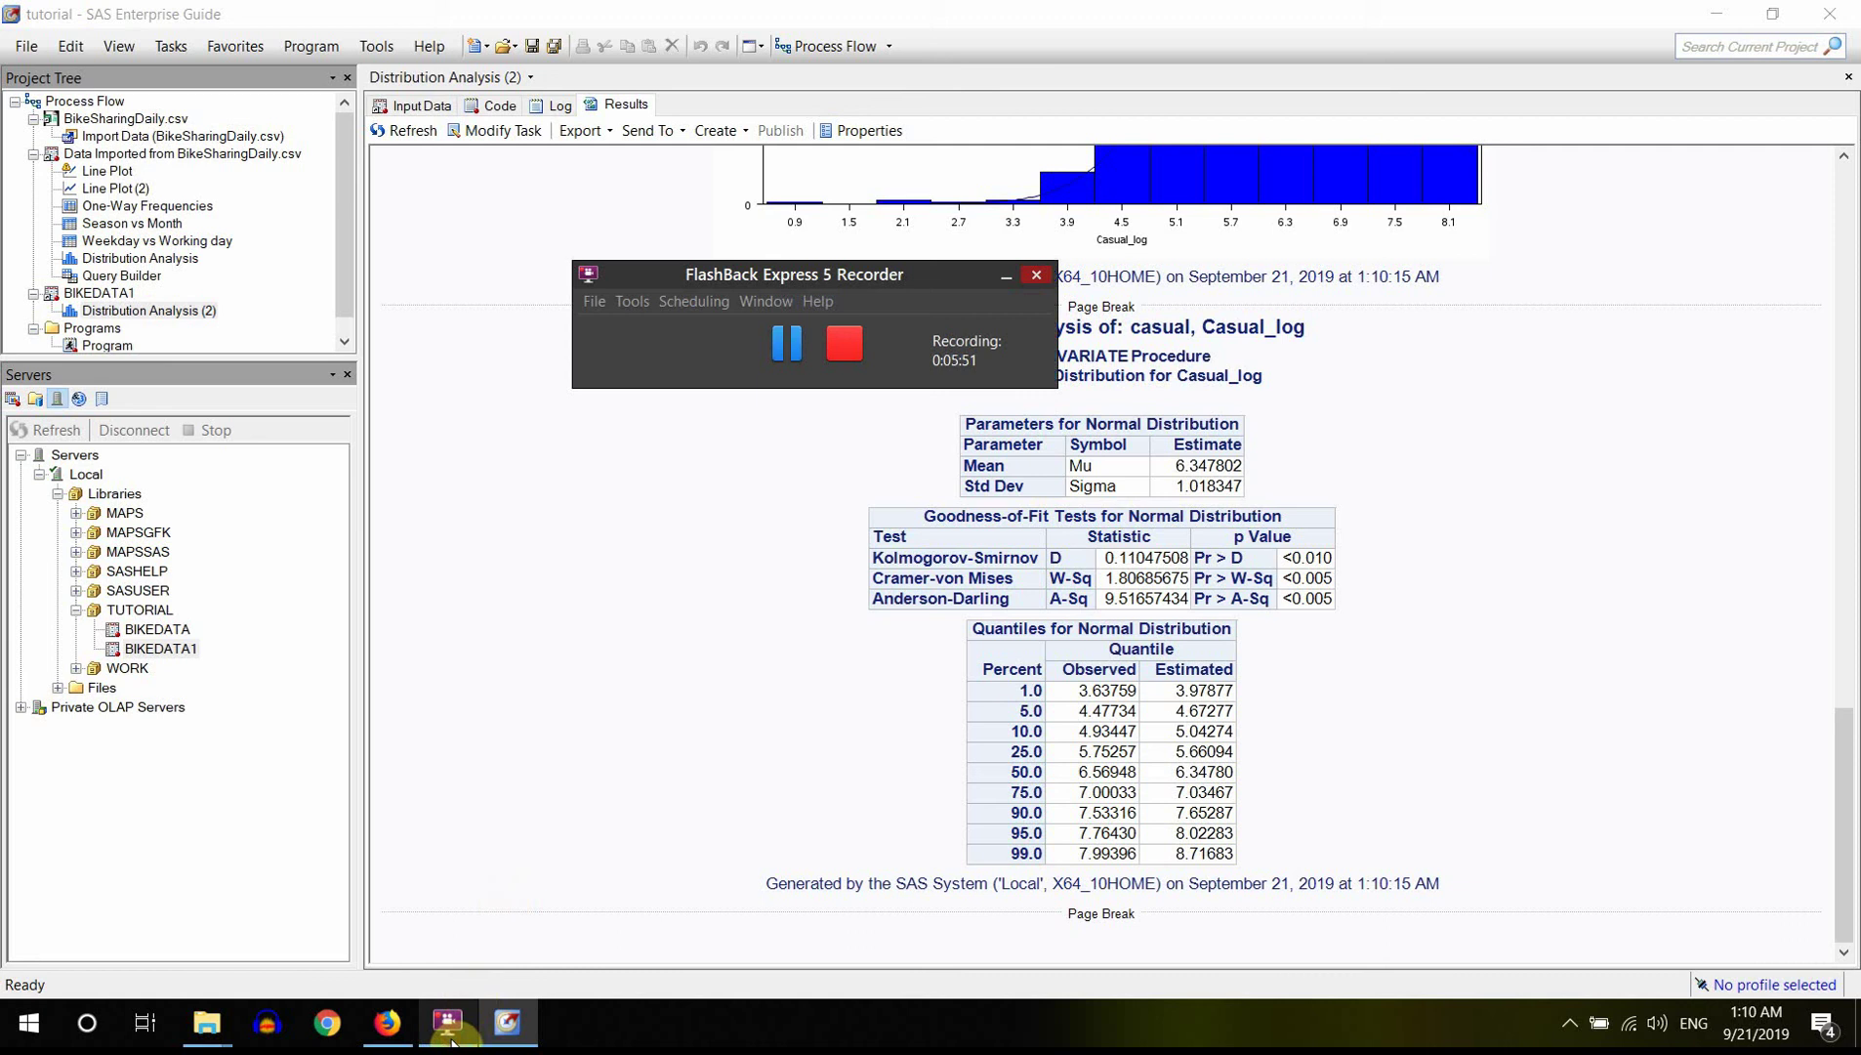